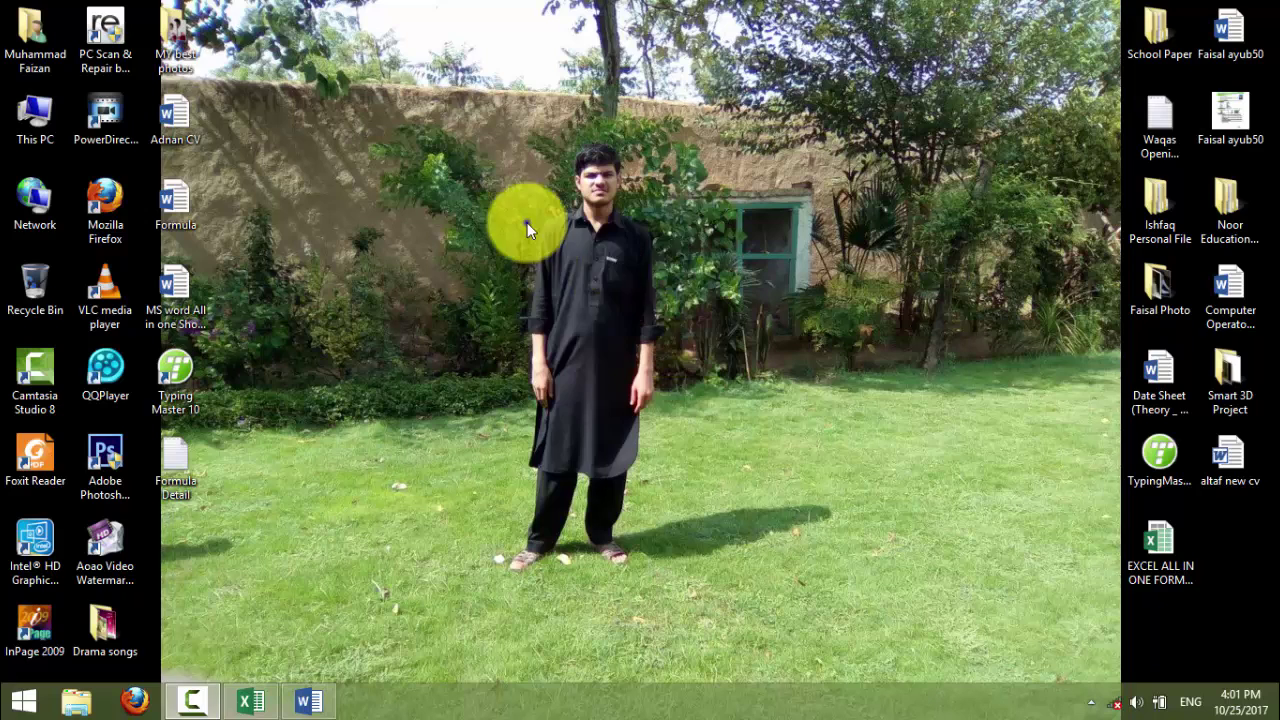
Refresh the desktop and return to the Excel workbook
{"action": "right_click", "coordinate": [527, 222]}
{"action": "left_click", "coordinate": [556, 278]}
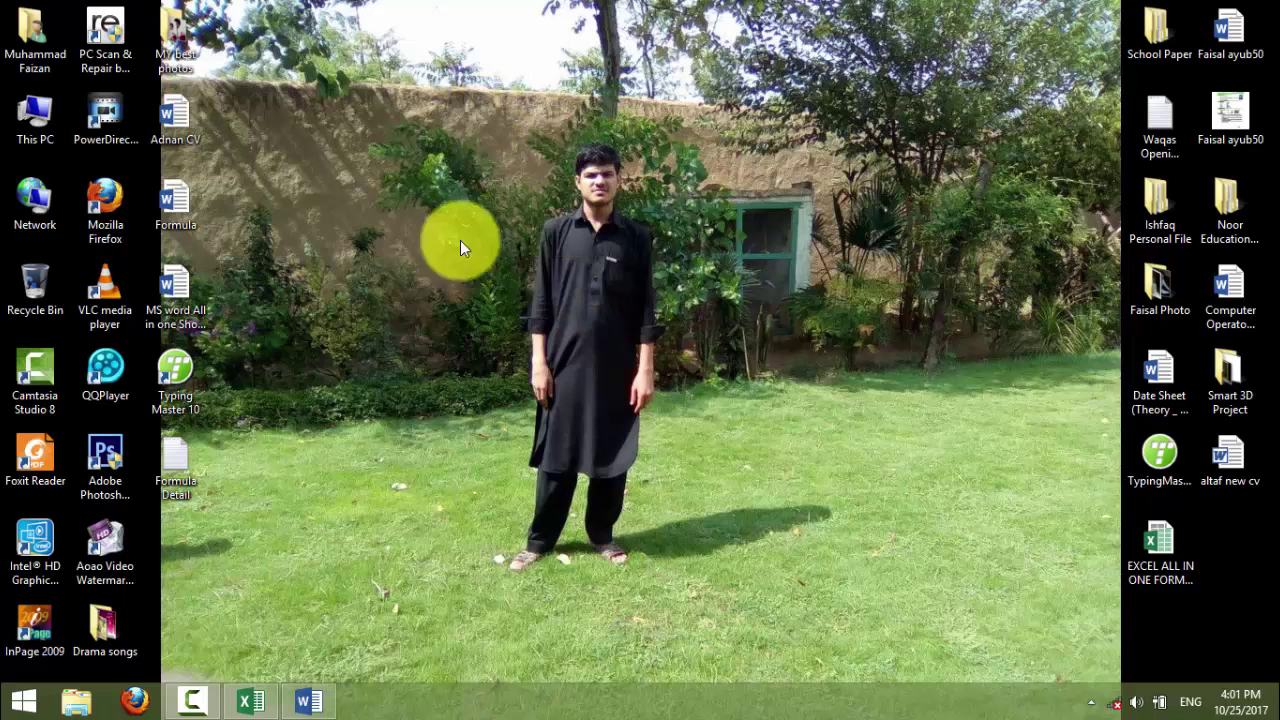
{"action": "left_click", "coordinate": [250, 700]}
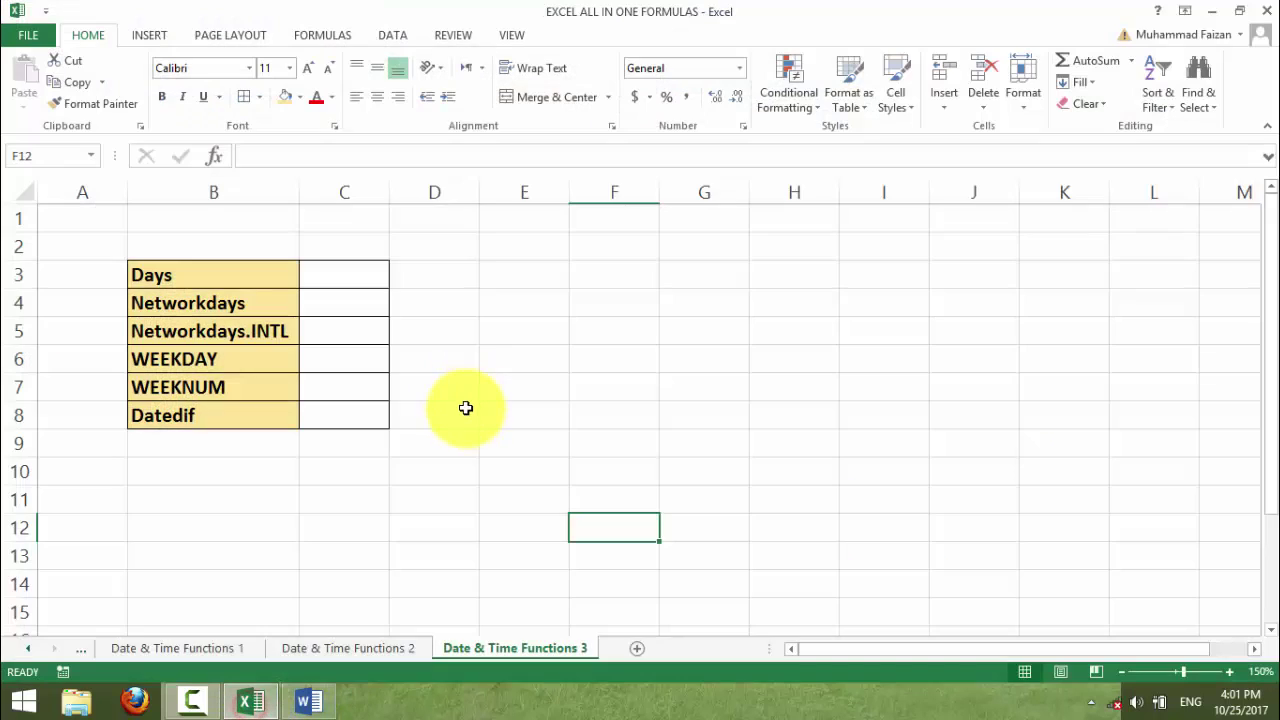
{"action": "left_click", "coordinate": [466, 408]}
Enter the headers Start Date and End Date in F2 and G2
{"action": "left_click", "coordinate": [309, 276]}
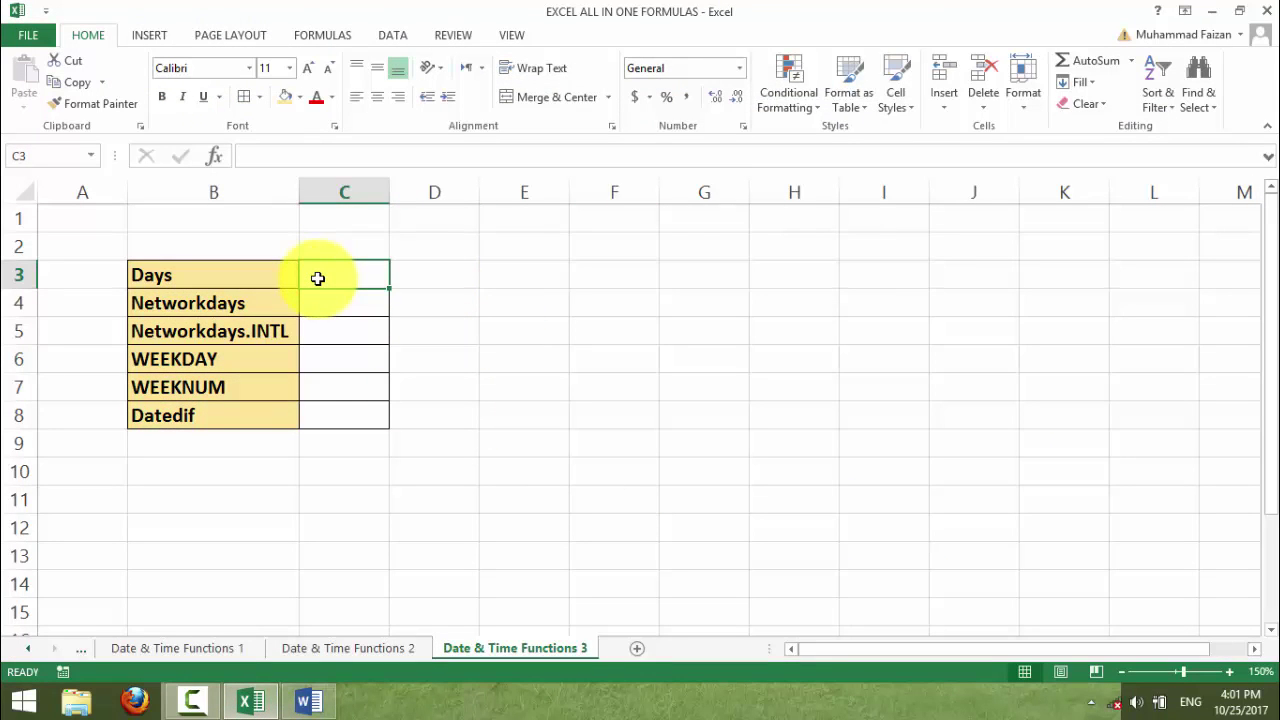
{"action": "left_click", "coordinate": [586, 274]}
{"action": "left_click", "coordinate": [588, 252]}
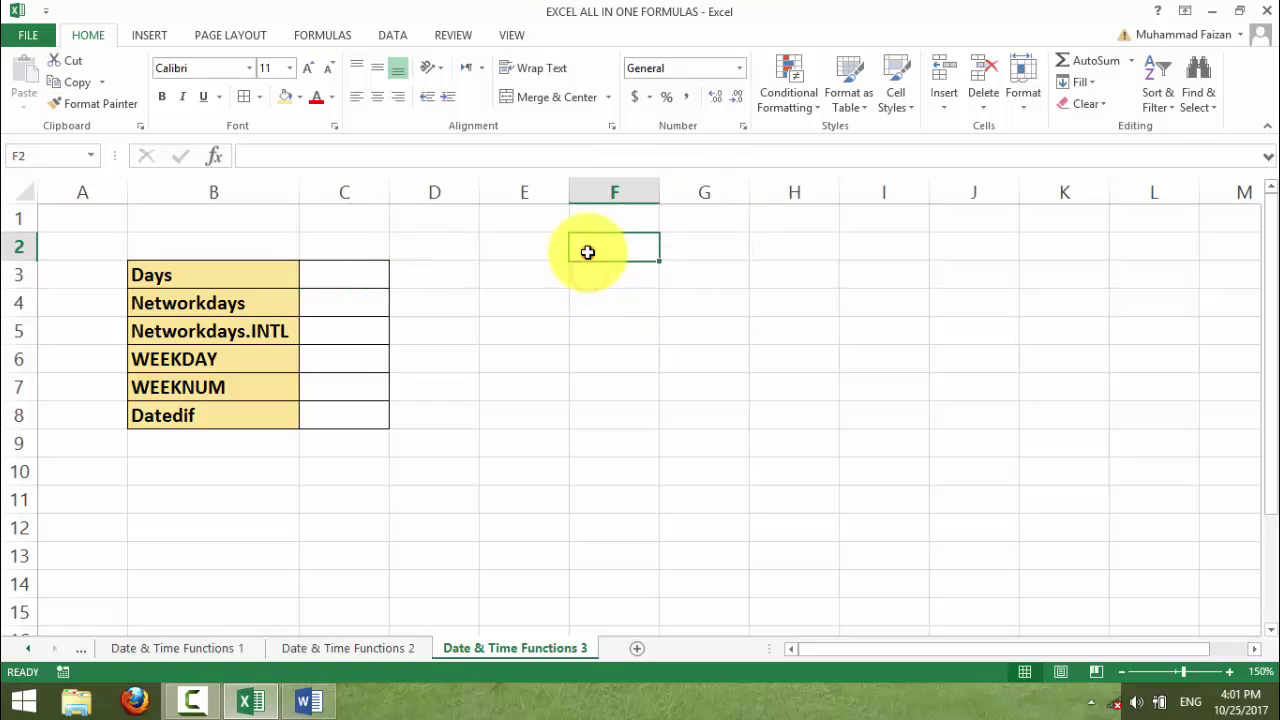
{"action": "type", "text": "Start Date"}
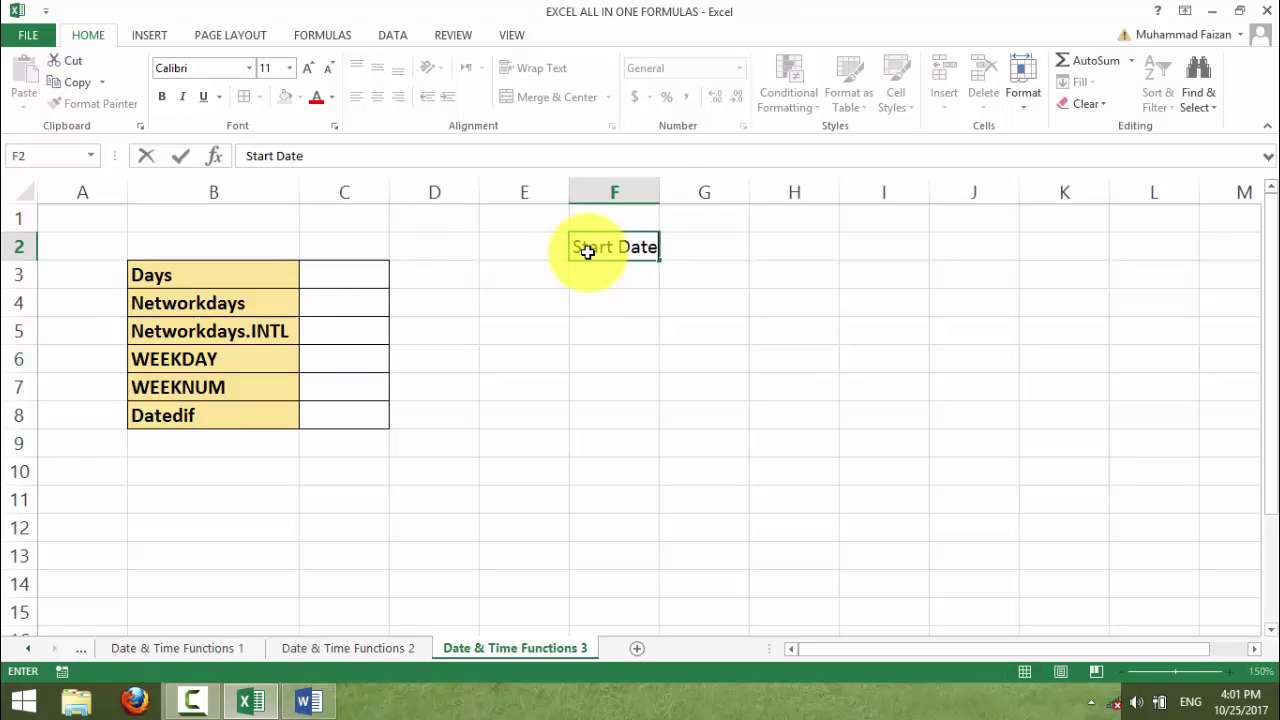
{"action": "key", "text": "Tab"}
{"action": "type", "text": "En"}
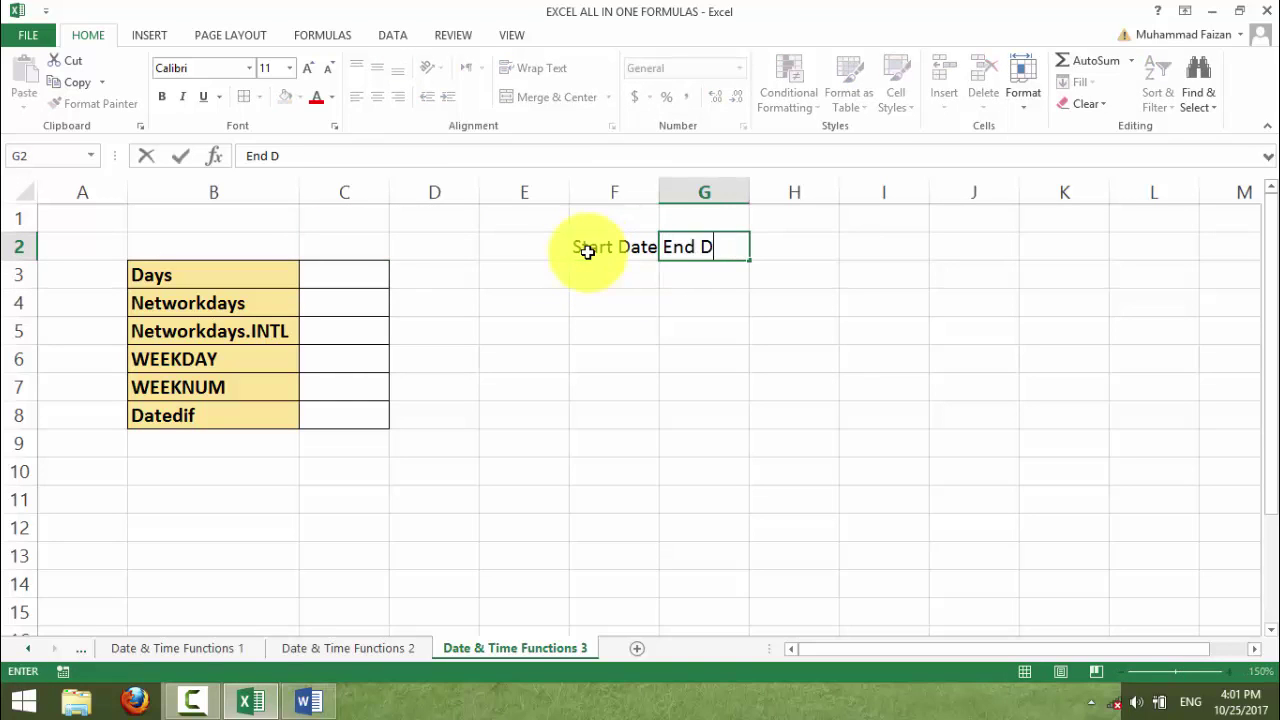
{"action": "key", "text": "Return"}
Give F2:G3 all borders, make the headers yellow, bold and centred, and autofit columns F and G
{"action": "left_click_drag", "start_coordinate": [588, 252], "coordinate": [694, 271]}
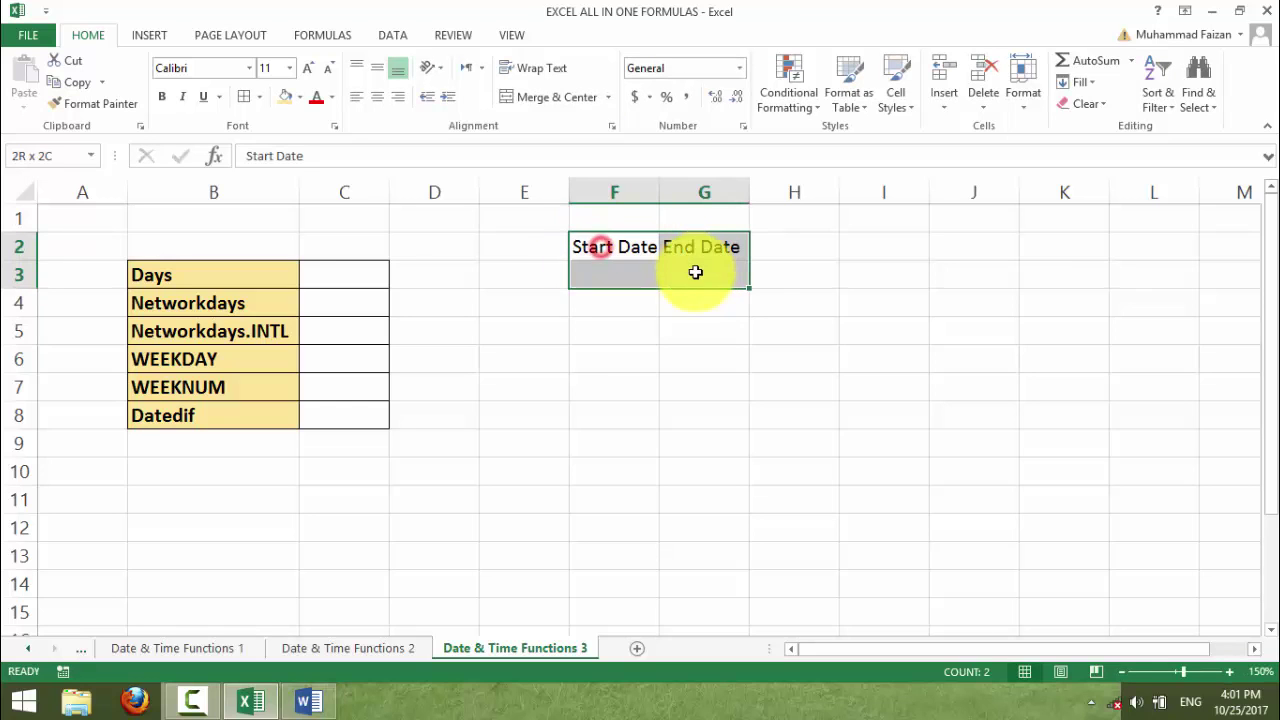
{"action": "left_click", "coordinate": [248, 100]}
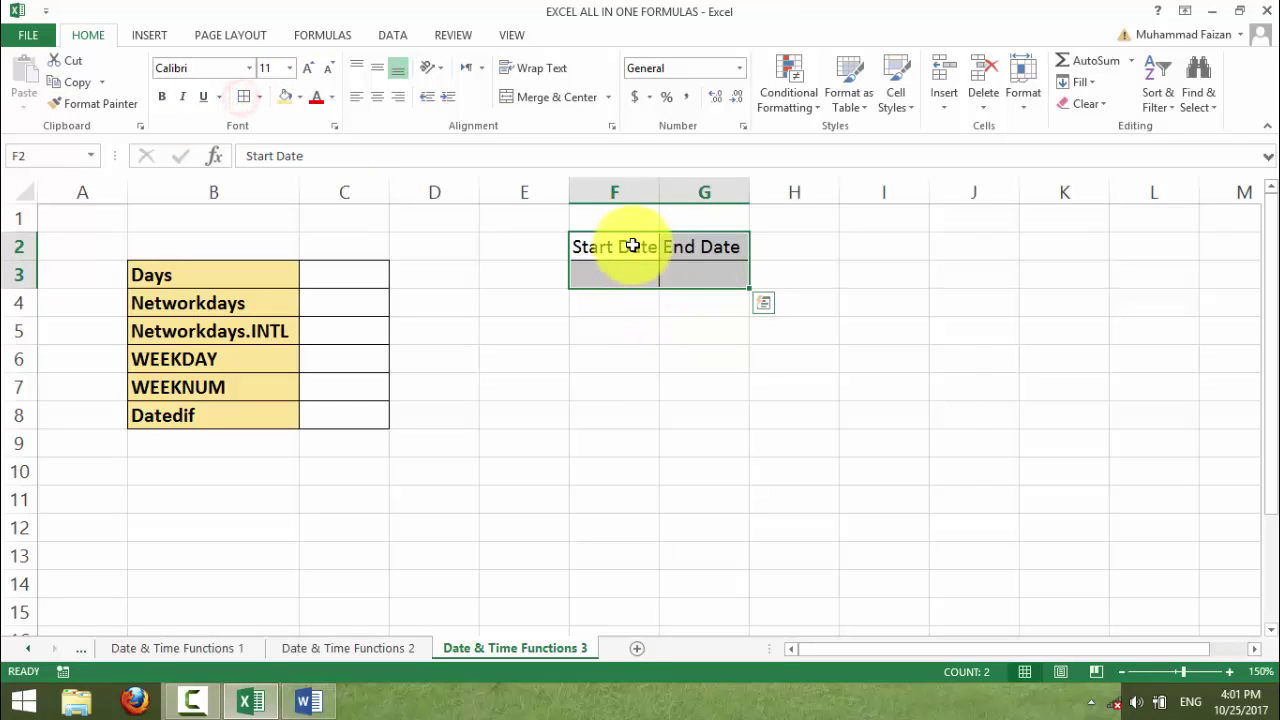
{"action": "left_click_drag", "start_coordinate": [600, 250], "coordinate": [700, 250]}
{"action": "left_click", "coordinate": [285, 97]}
{"action": "left_click", "coordinate": [377, 97]}
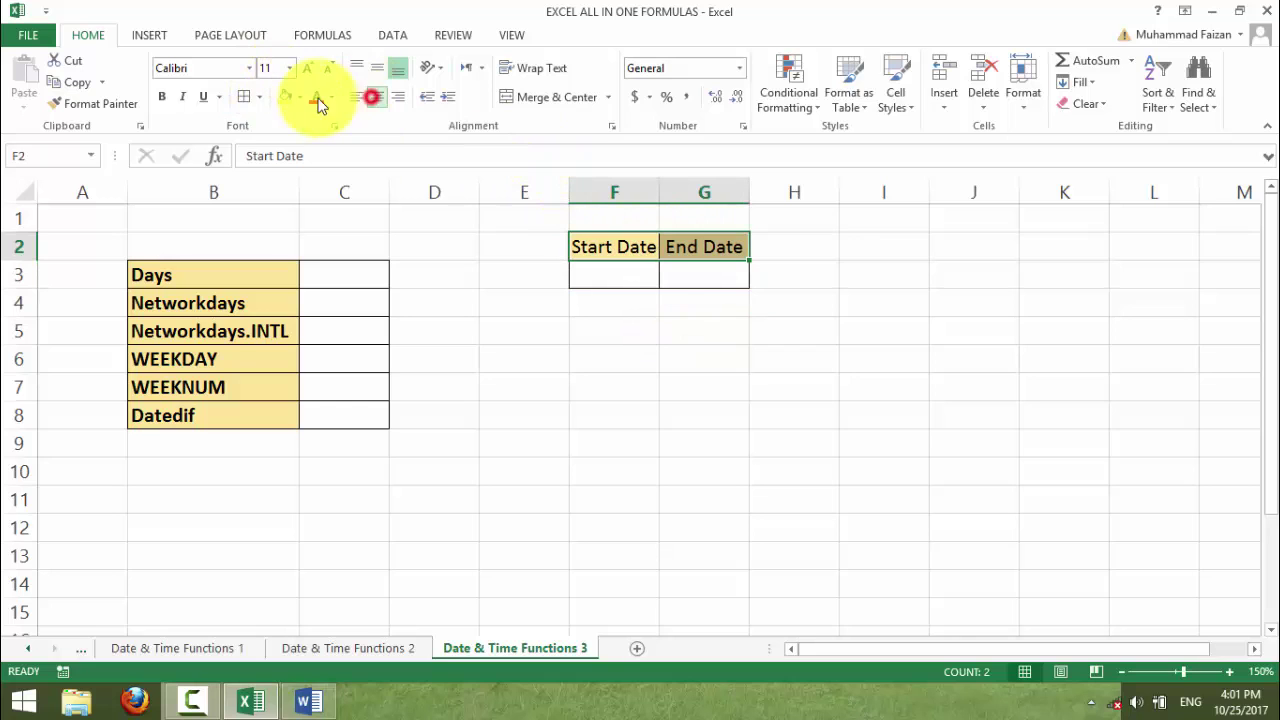
{"action": "left_click", "coordinate": [161, 97]}
{"action": "left_click", "coordinate": [633, 357]}
{"action": "double_click", "coordinate": [660, 191]}
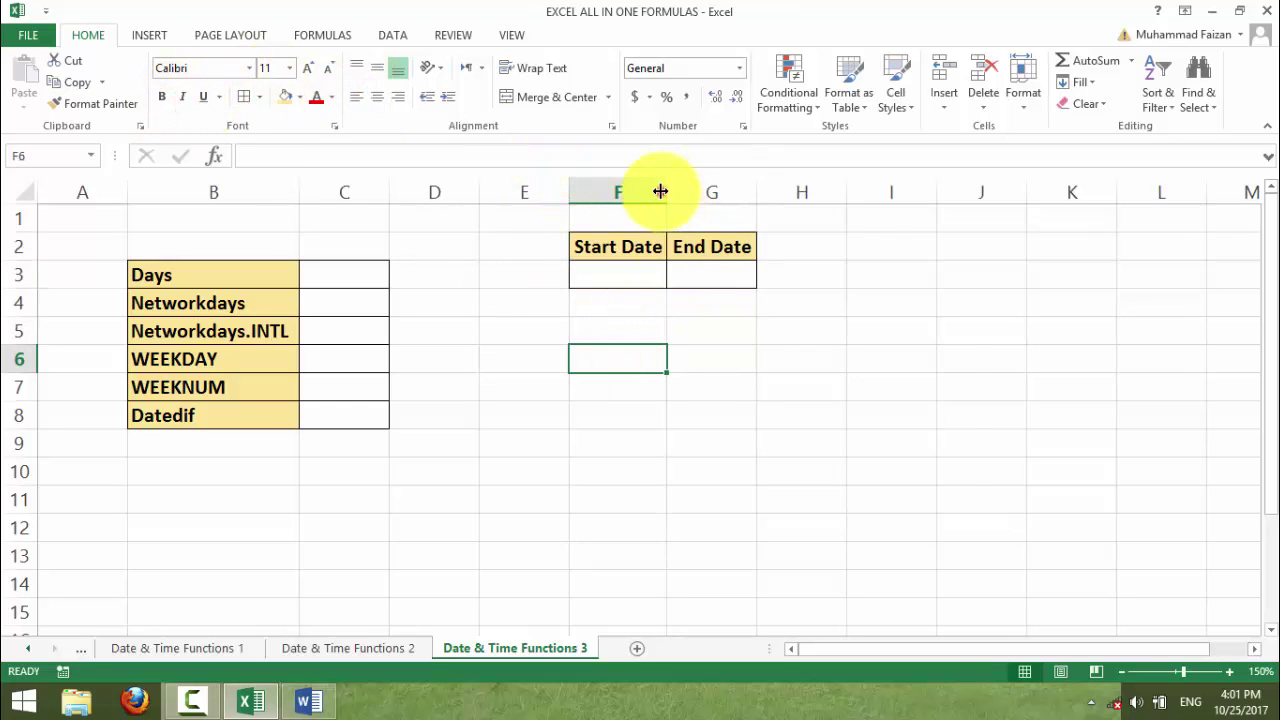
{"action": "left_click_drag", "start_coordinate": [755, 189], "coordinate": [786, 189]}
{"action": "left_click", "coordinate": [803, 214]}
Enter the dates 10/1/2017 in F3 and 10/25/2017 in G3
{"action": "left_click", "coordinate": [632, 287]}
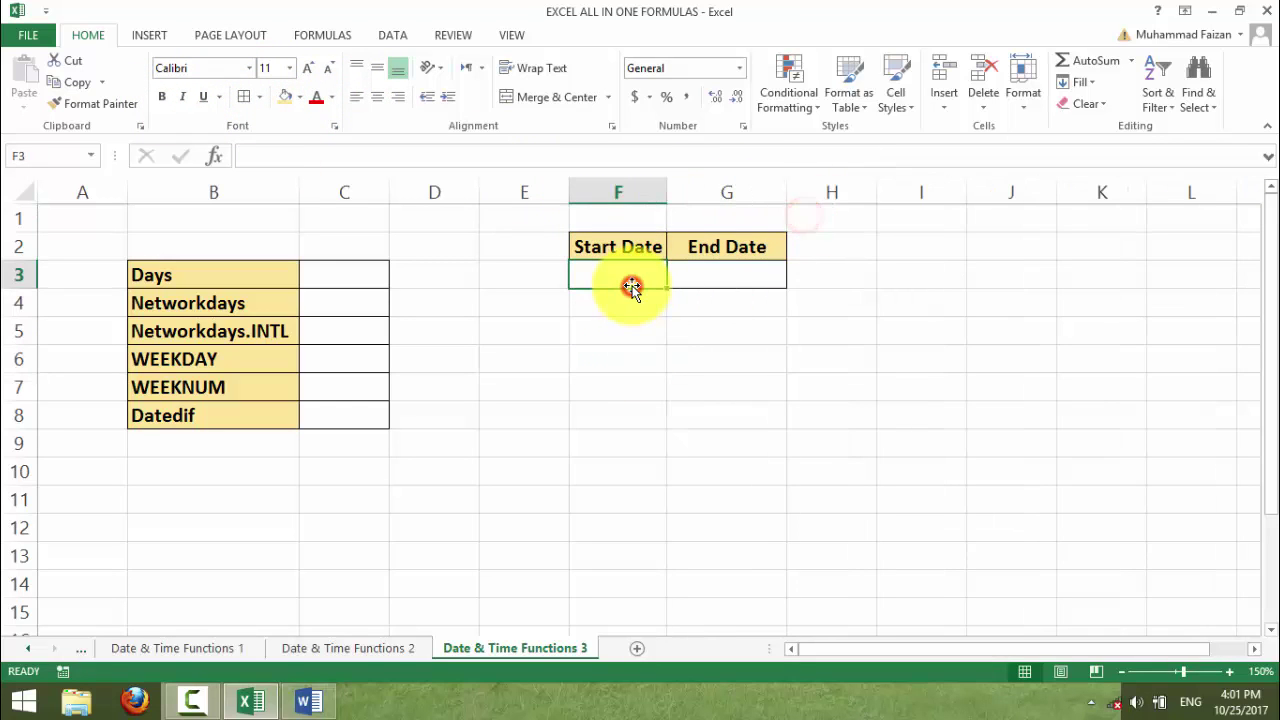
{"action": "key", "text": "ctrl+semicolon"}
{"action": "key", "text": "Tab"}
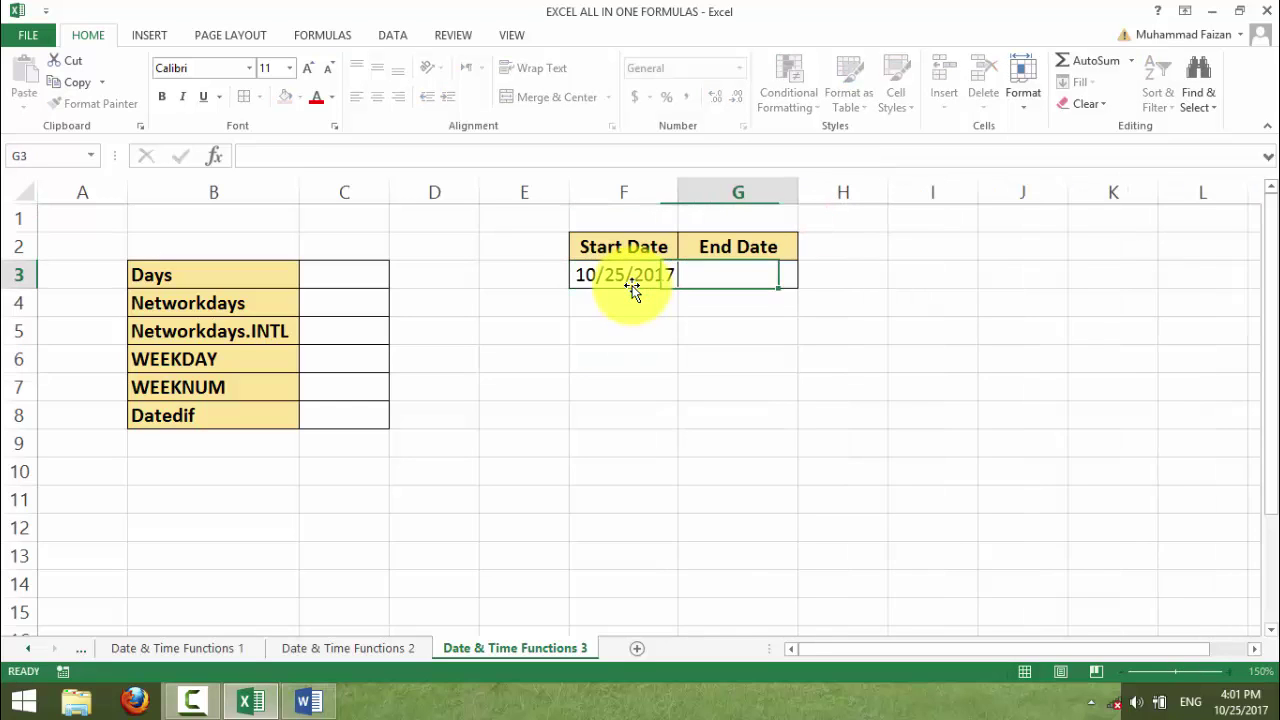
{"action": "key", "text": "ctrl+semicolon"}
{"action": "key", "text": "Return"}
{"action": "double_click", "coordinate": [623, 275]}
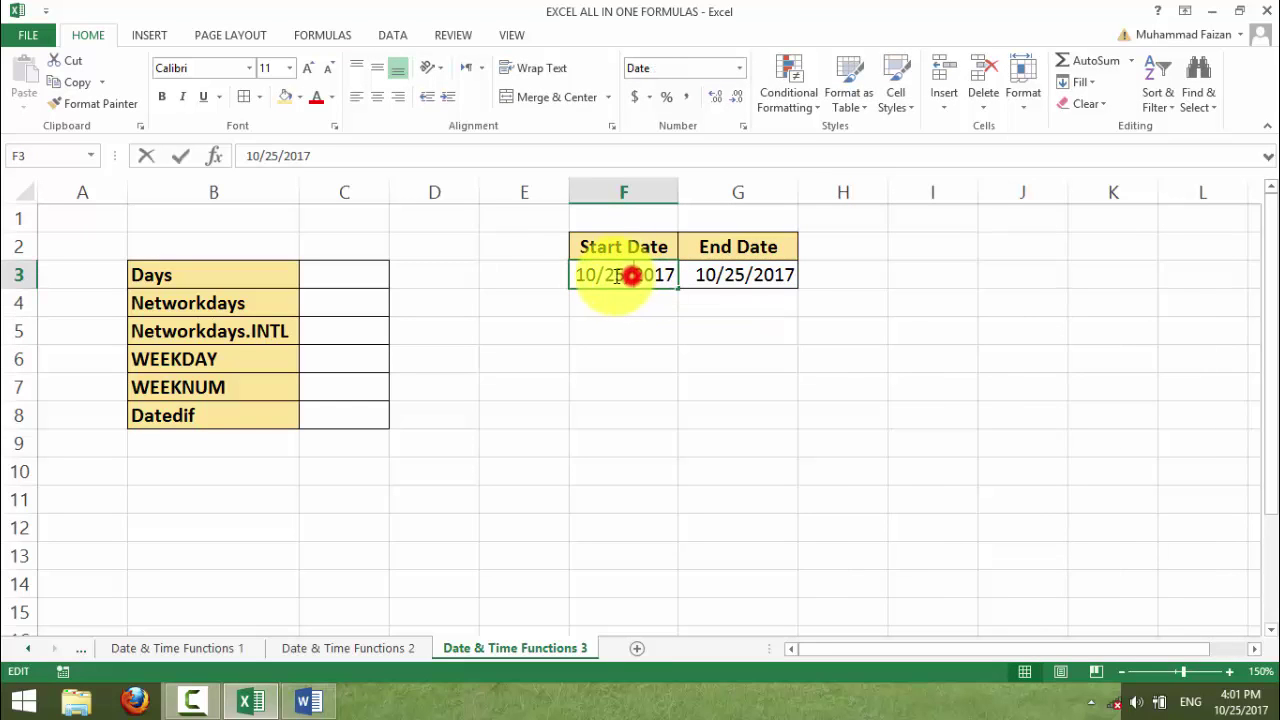
{"action": "left_click", "coordinate": [621, 276]}
{"action": "key", "text": "BackSpace"}
{"action": "type", "text": "01"}
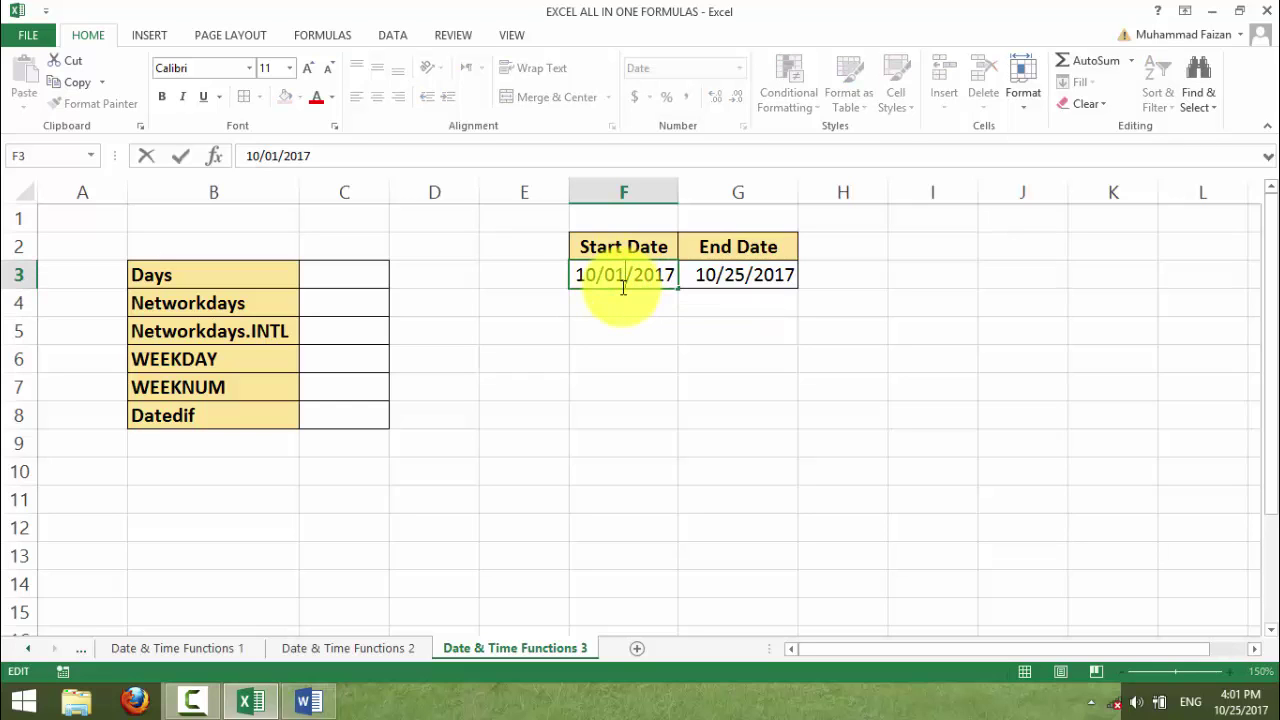
{"action": "key", "text": "Return"}
{"action": "left_click_drag", "start_coordinate": [614, 274], "coordinate": [734, 277]}
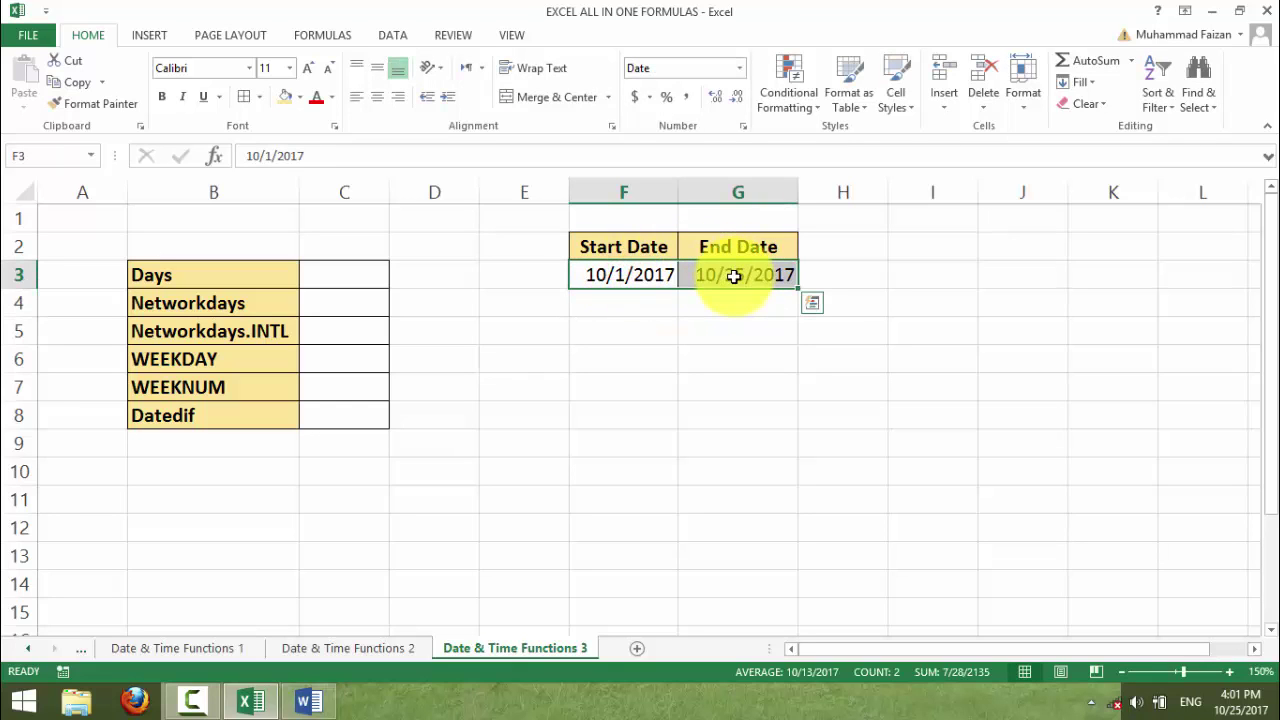
Enter =DAYS(G3,F3) in C3 to get 24 days
{"action": "left_click", "coordinate": [352, 279]}
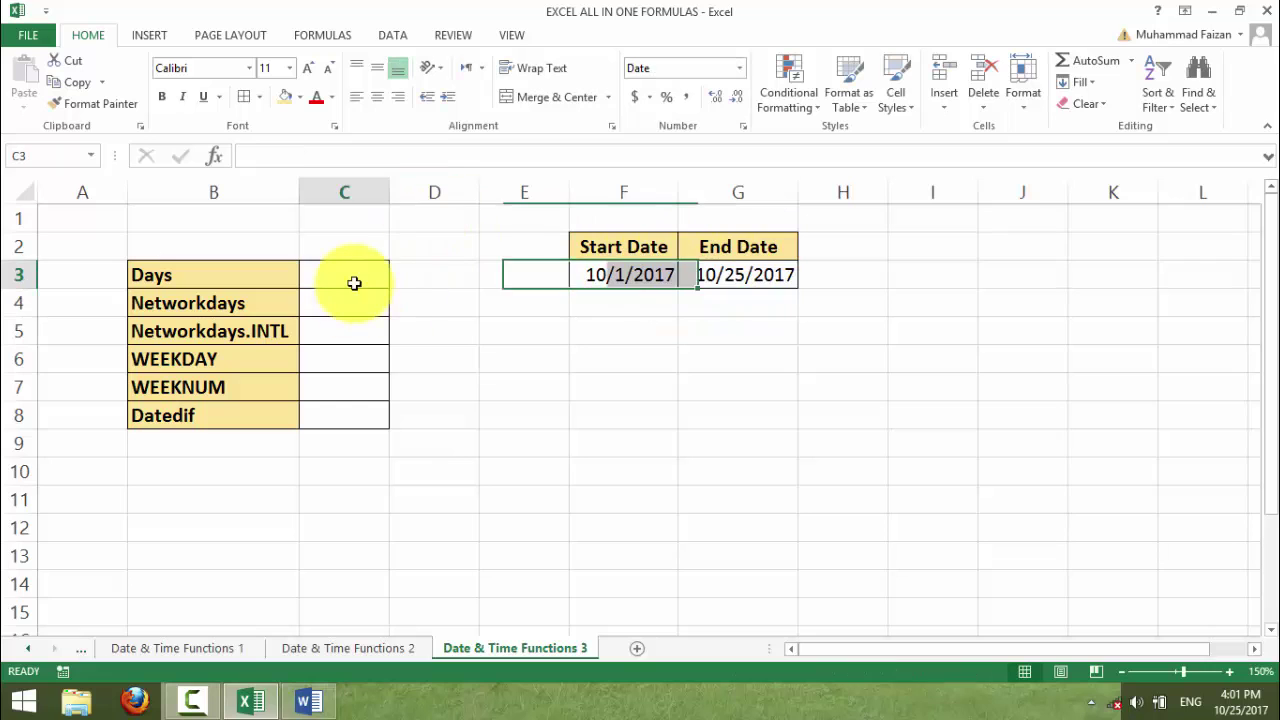
{"action": "type", "text": "=d"}
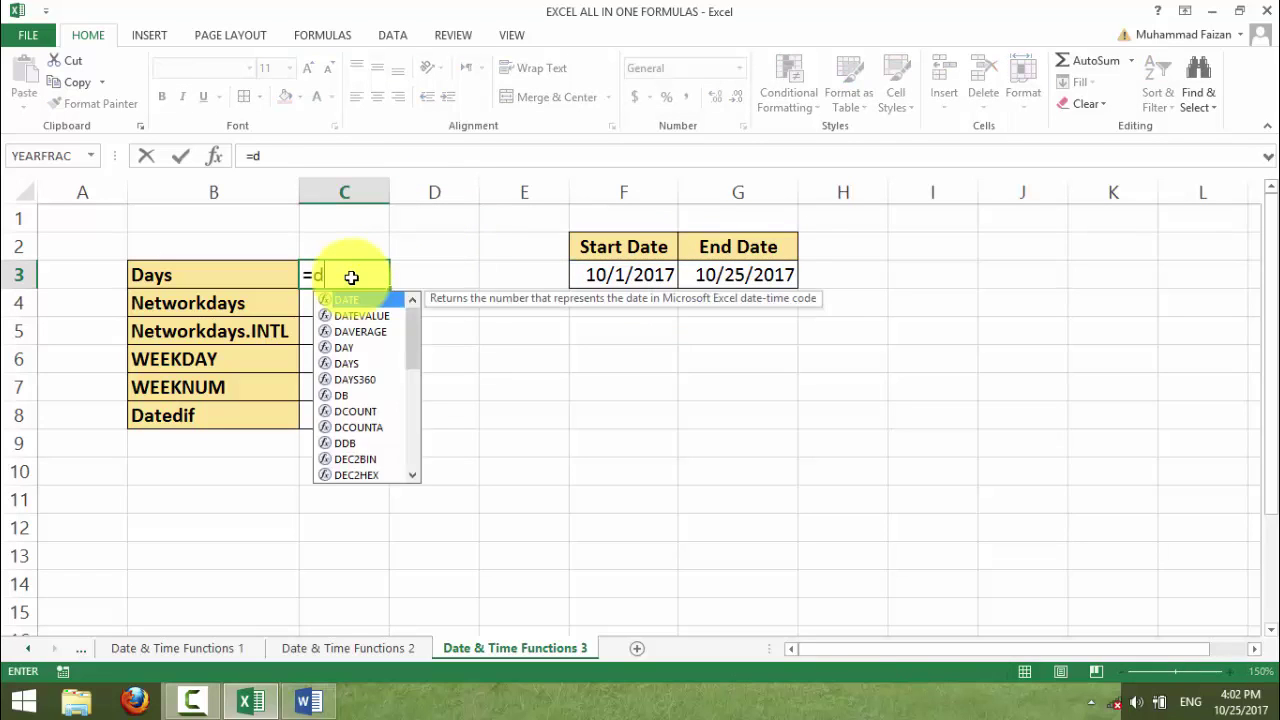
{"action": "type", "text": "ay("}
{"action": "key", "text": "BackSpace"}
{"action": "type", "text": "S"}
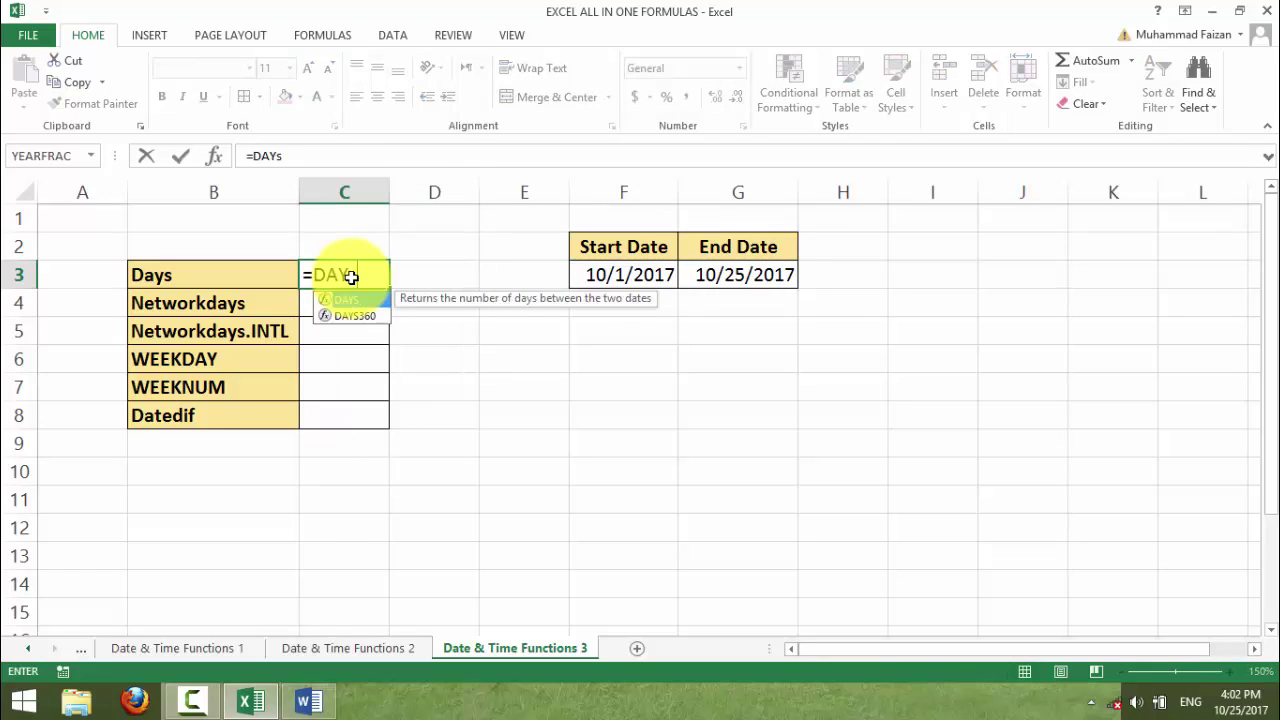
{"action": "type", "text": "("}
{"action": "left_click", "coordinate": [720, 277]}
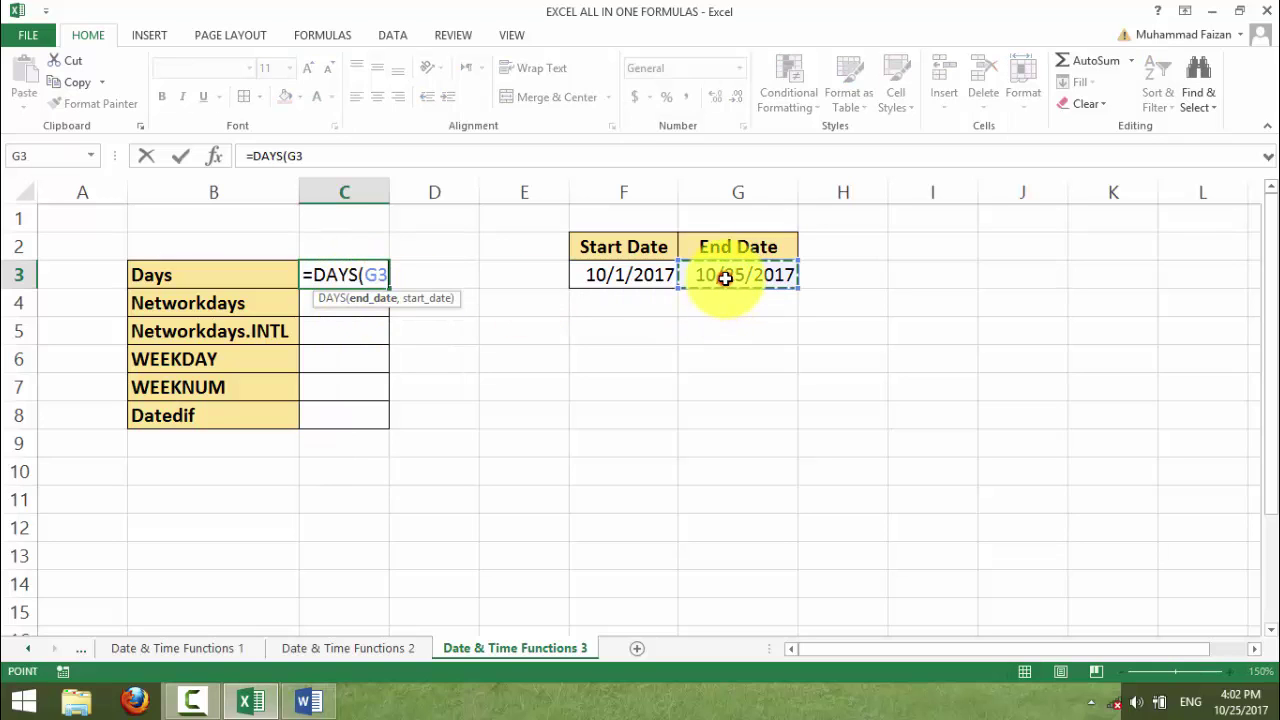
{"action": "type", "text": ","}
{"action": "left_click", "coordinate": [630, 278]}
{"action": "key", "text": "Return"}
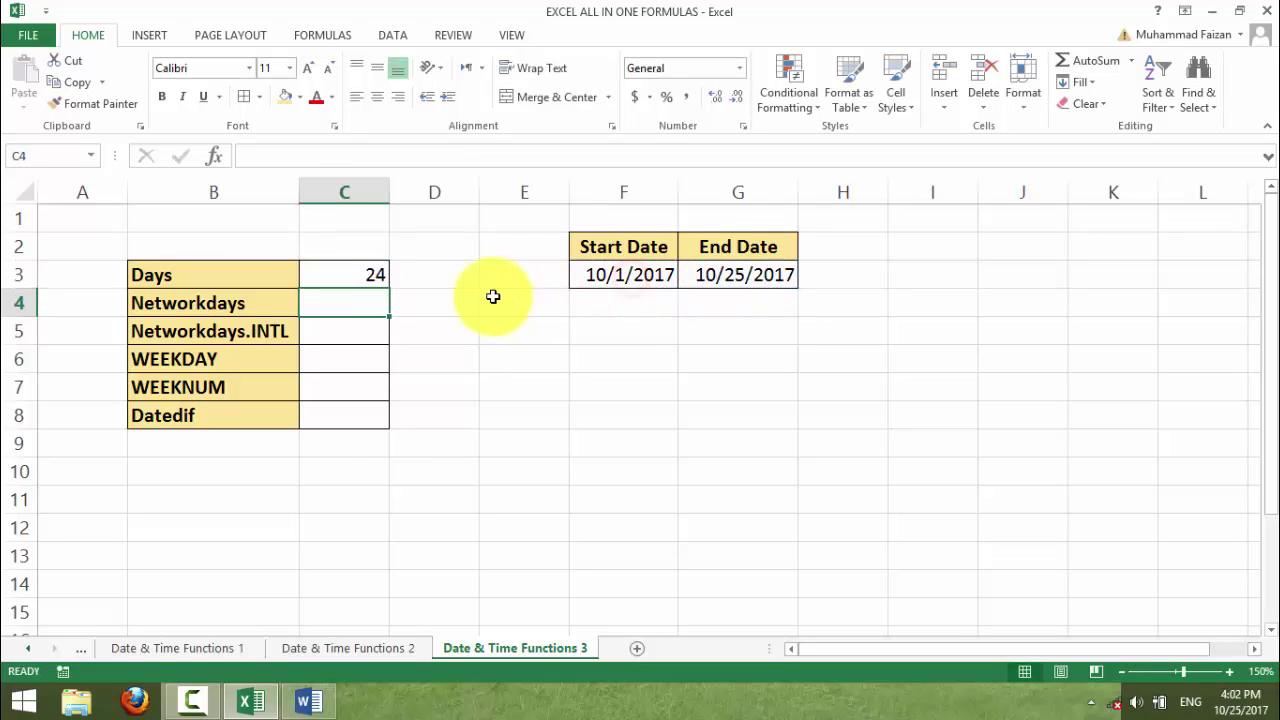
Centre the 24 result in C3
{"action": "left_click", "coordinate": [350, 277]}
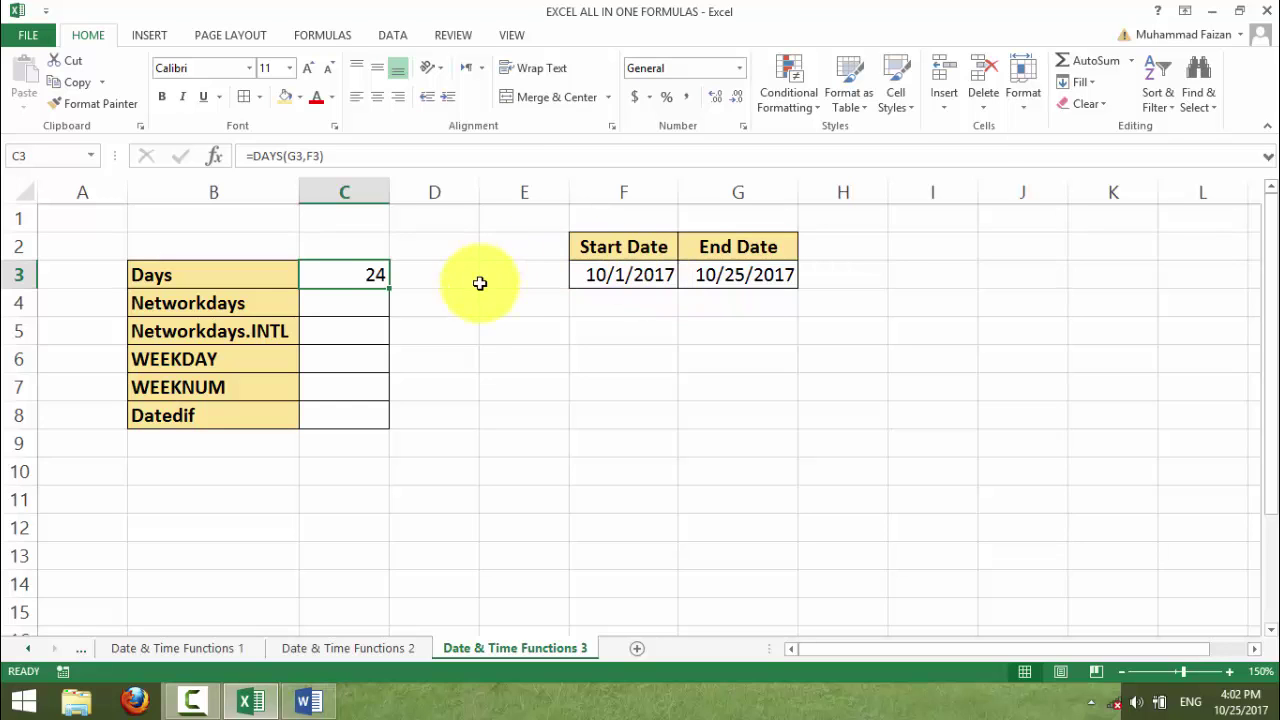
{"action": "left_click", "coordinate": [377, 97]}
{"action": "left_click_drag", "start_coordinate": [640, 275], "coordinate": [733, 277]}
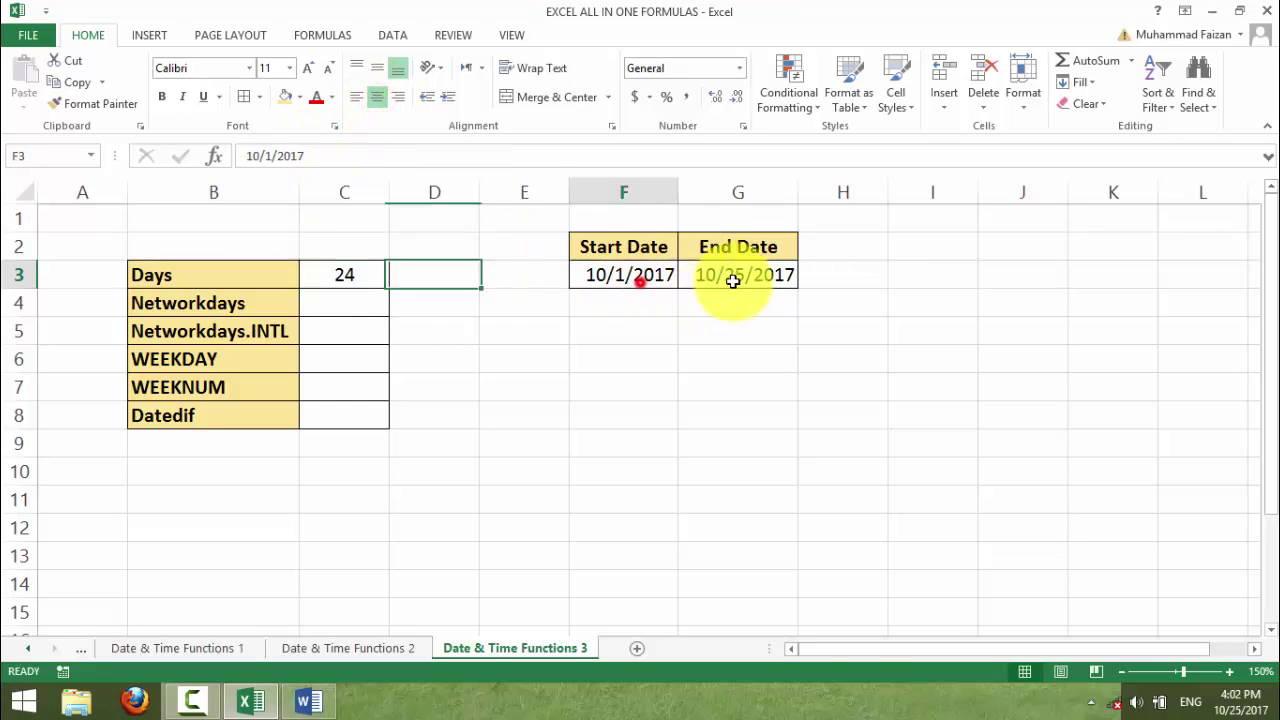
{"action": "left_click", "coordinate": [344, 276]}
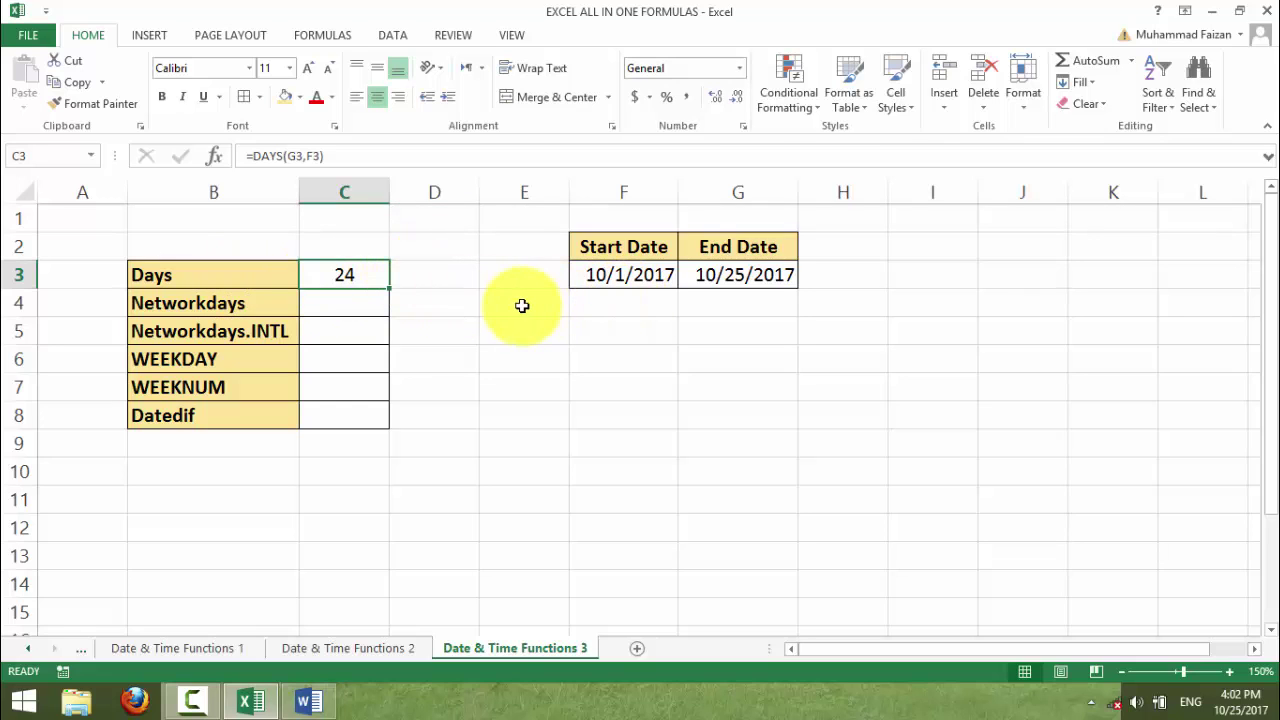
{"action": "left_click", "coordinate": [200, 304]}
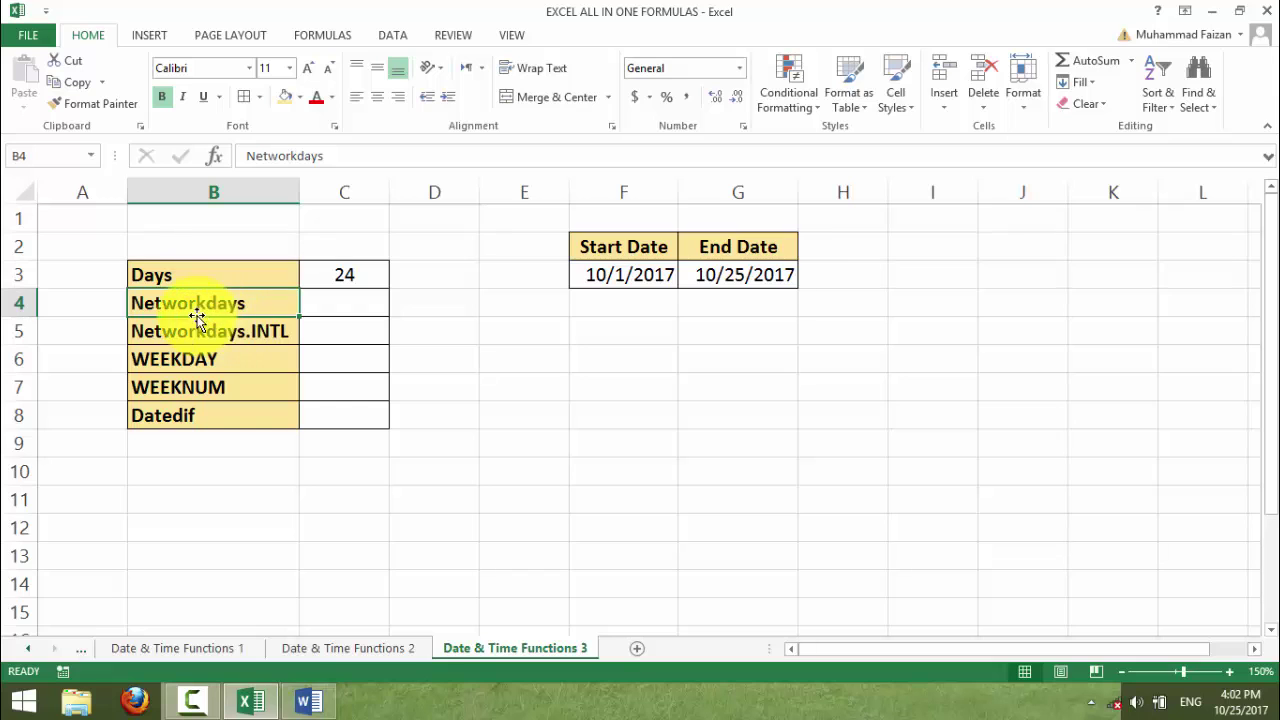
Enter =NETWORKDAYS(F3,G3,4) in C4 for 18 working days and centre it
{"action": "left_click", "coordinate": [372, 307]}
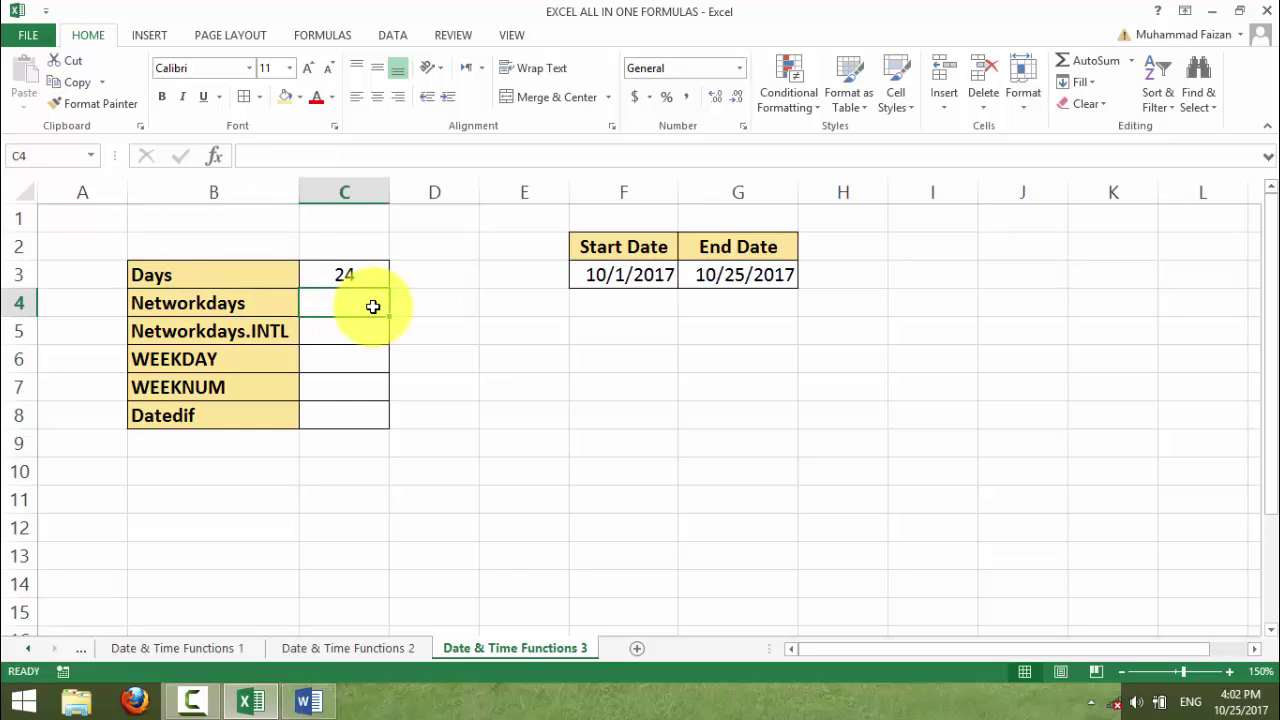
{"action": "type", "text": "=da"}
{"action": "key", "text": "BackSpace"}
{"action": "key", "text": "BackSpace"}
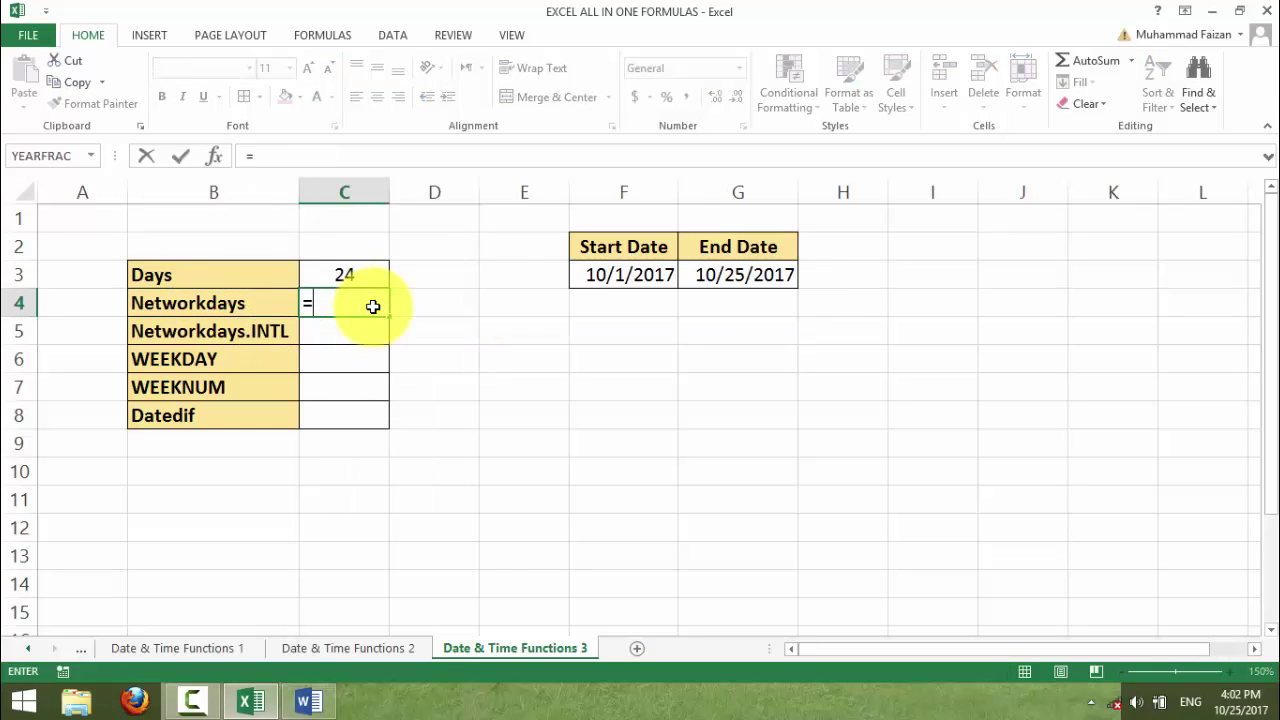
{"action": "type", "text": "net"}
{"action": "key", "text": "Tab"}
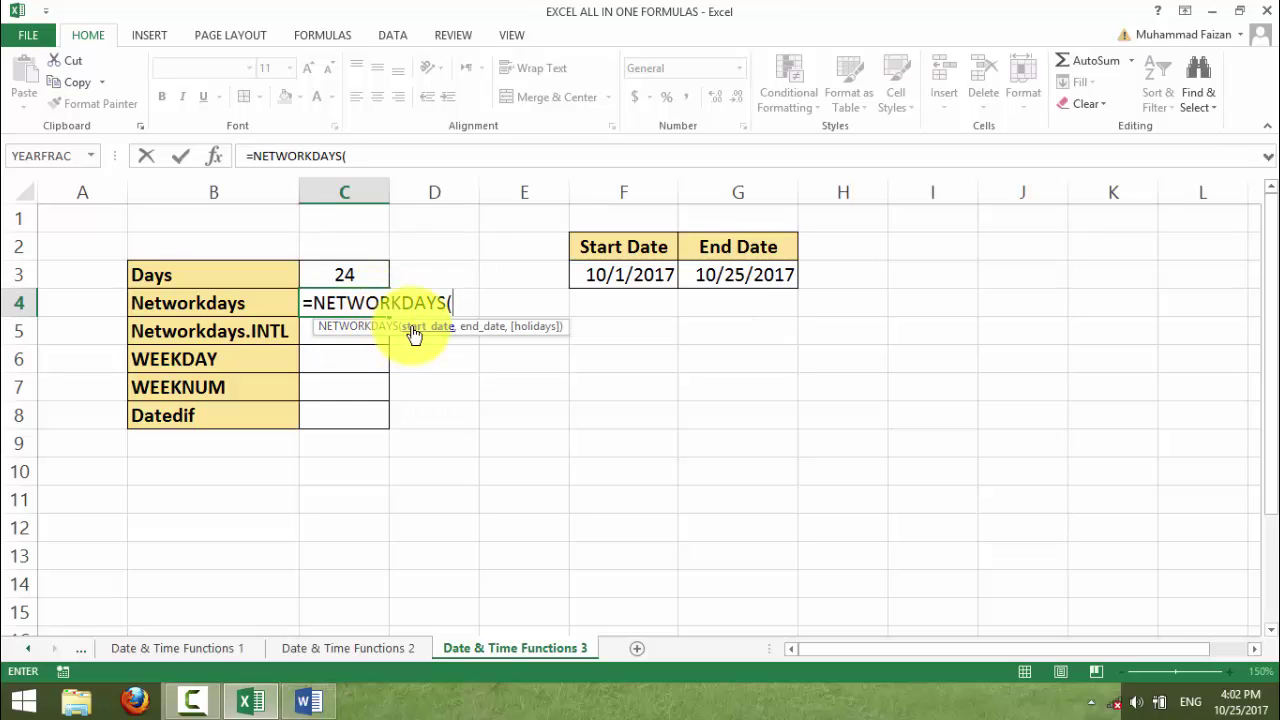
{"action": "left_click", "coordinate": [594, 273]}
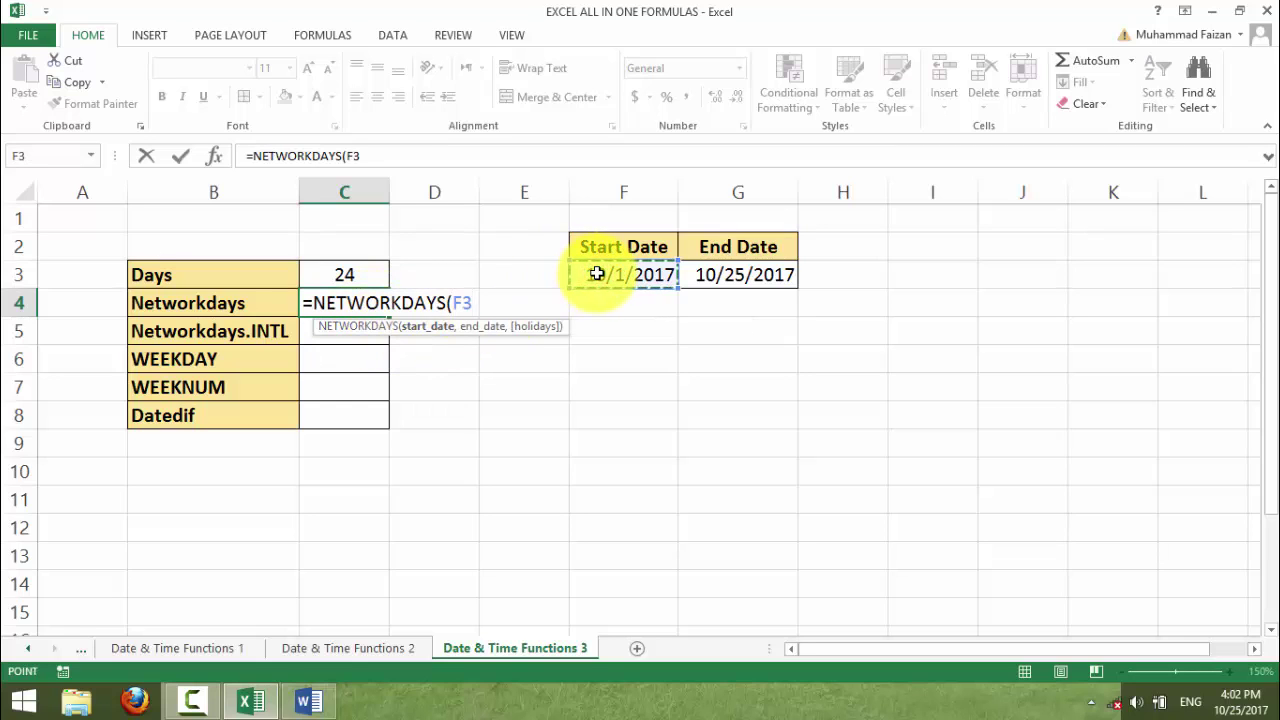
{"action": "type", "text": ","}
{"action": "left_click", "coordinate": [726, 276]}
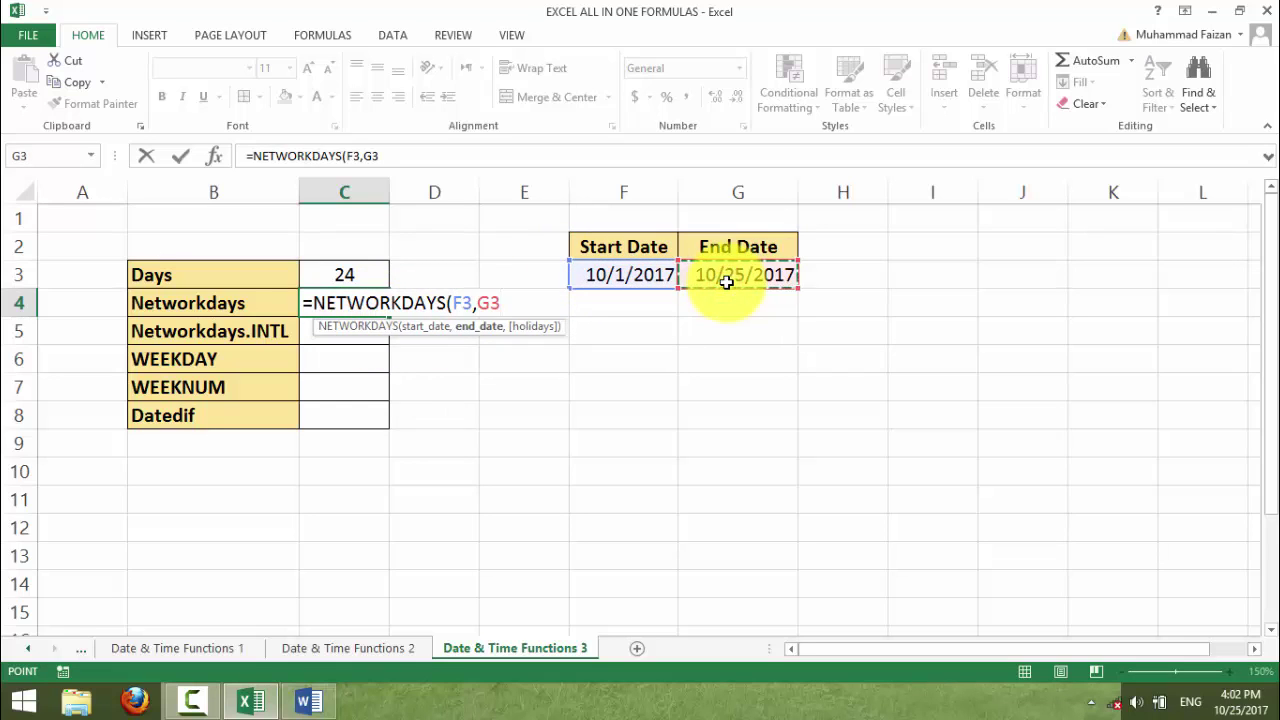
{"action": "type", "text": ",4"}
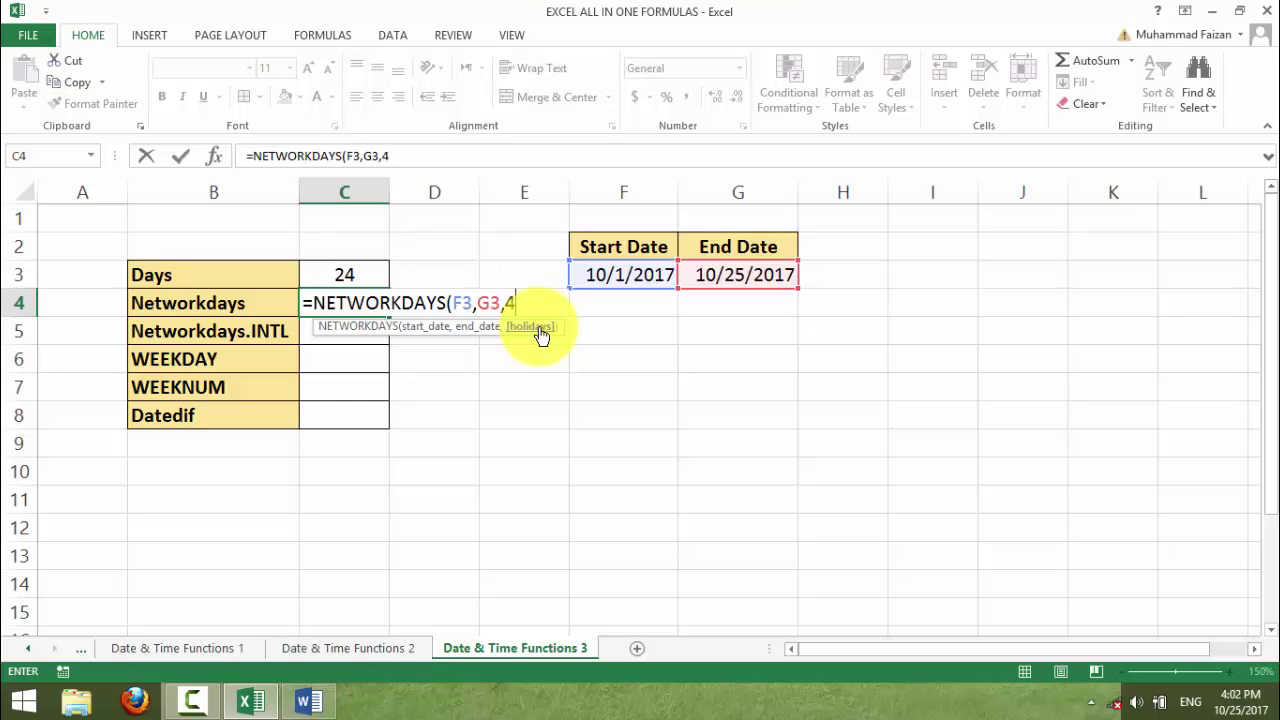
{"action": "key", "text": "Return"}
{"action": "left_click", "coordinate": [330, 300]}
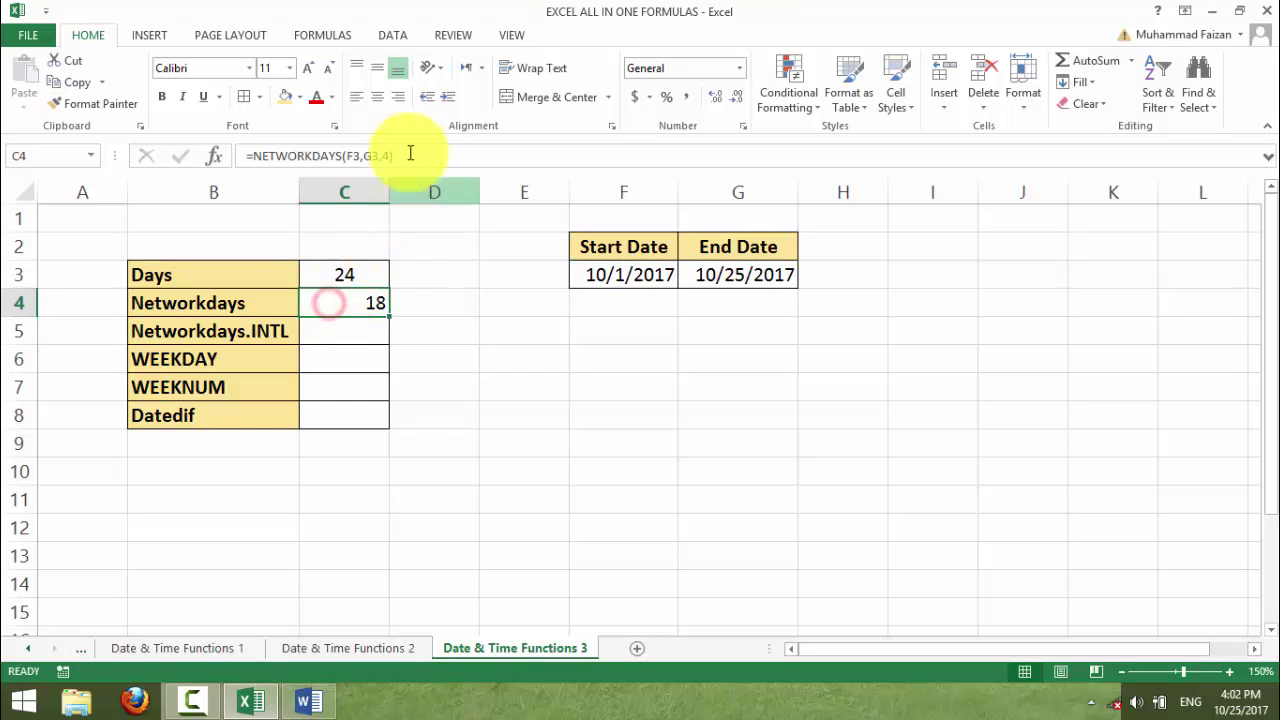
{"action": "left_click", "coordinate": [377, 98]}
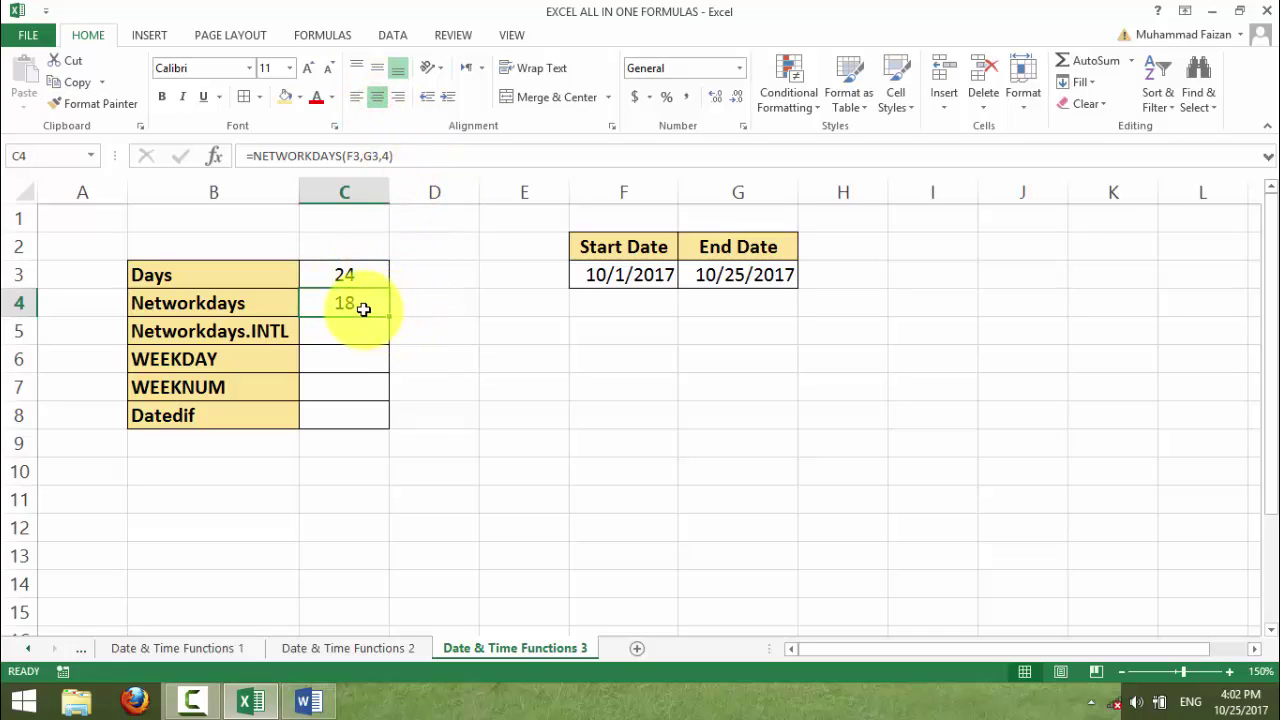
Edit the End Date in G3 to 10/31/2017, updating Days to 30 and Networkdays to 22
{"action": "left_click", "coordinate": [346, 326]}
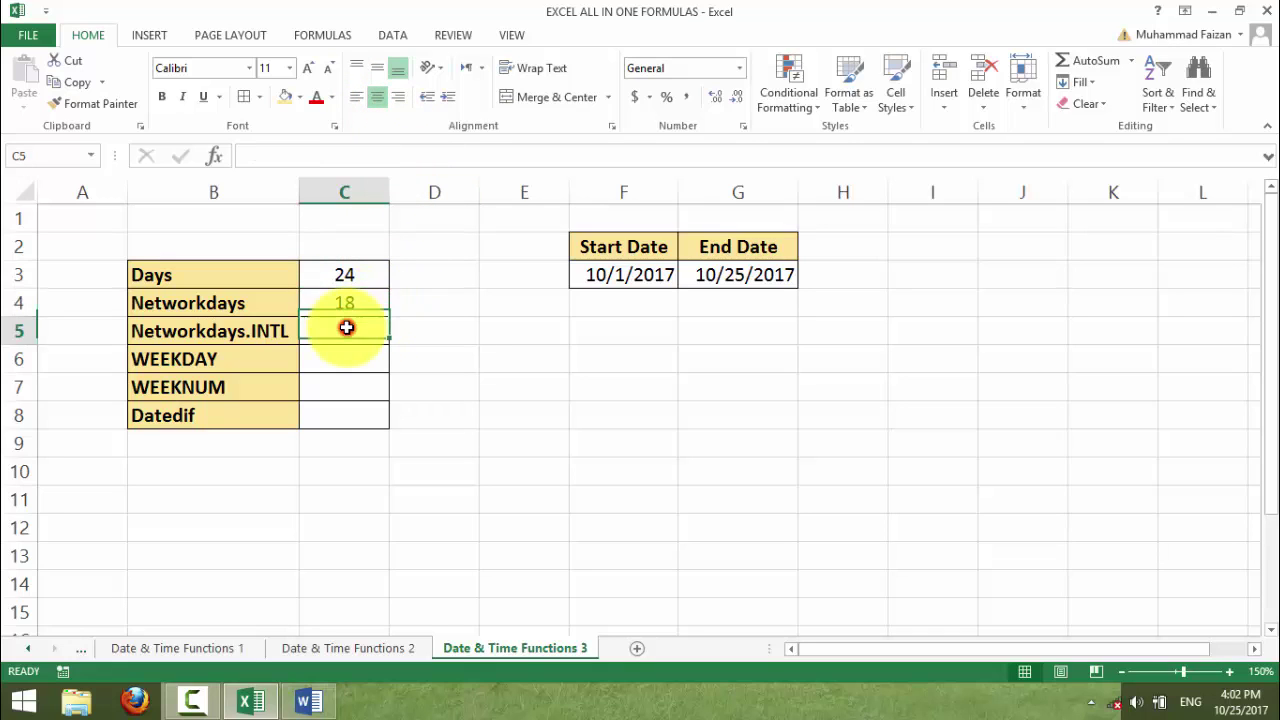
{"action": "double_click", "coordinate": [734, 272]}
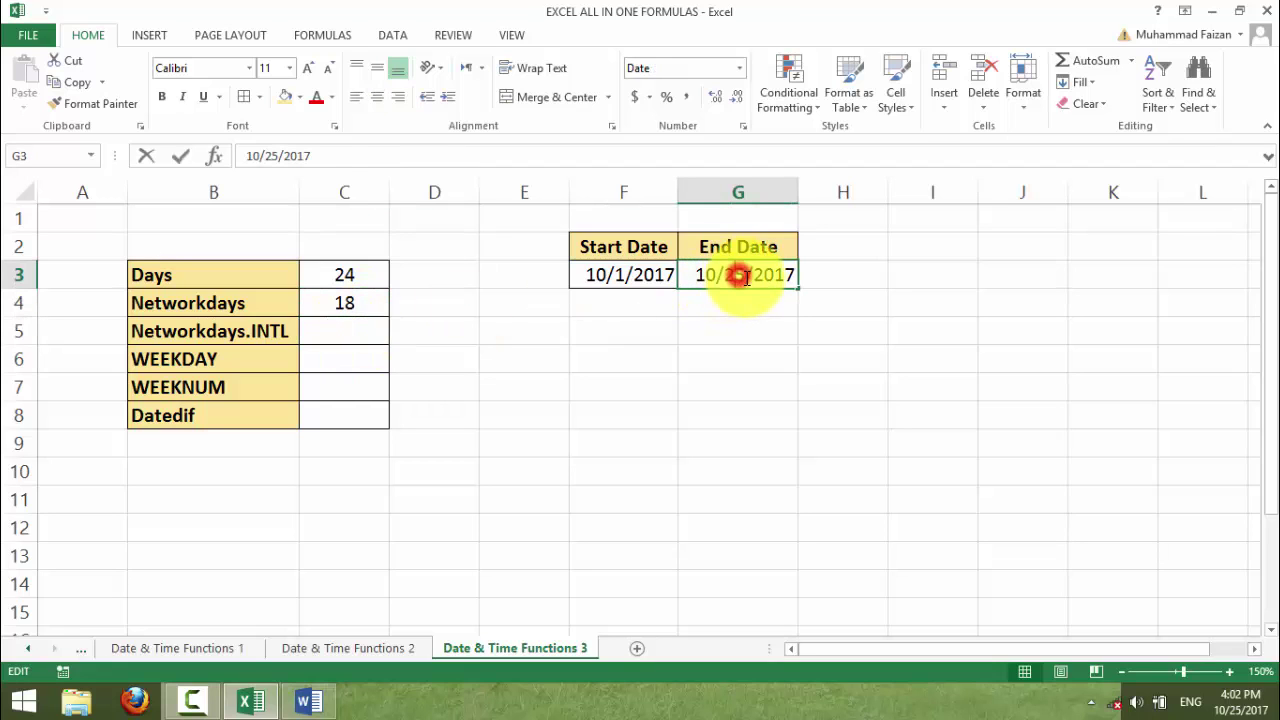
{"action": "key", "text": "BackSpace"}
{"action": "key", "text": "BackSpace"}
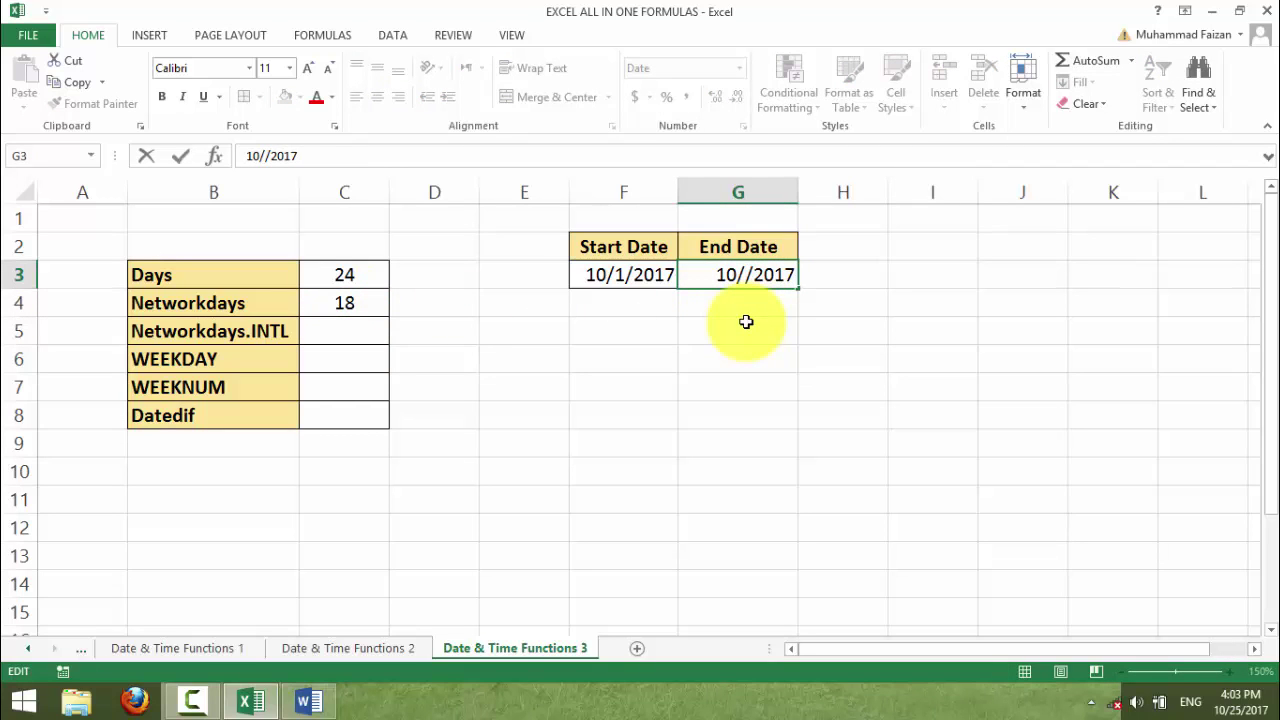
{"action": "type", "text": "30"}
{"action": "key", "text": "Return"}
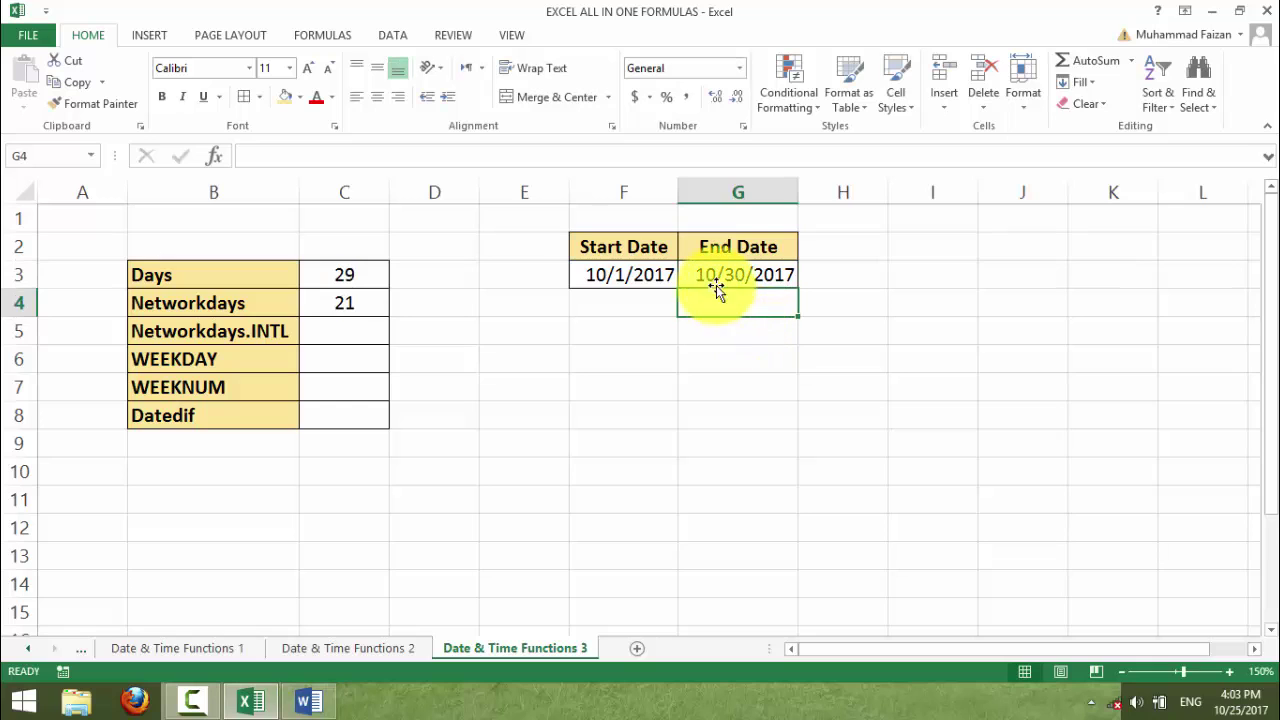
{"action": "double_click", "coordinate": [745, 276]}
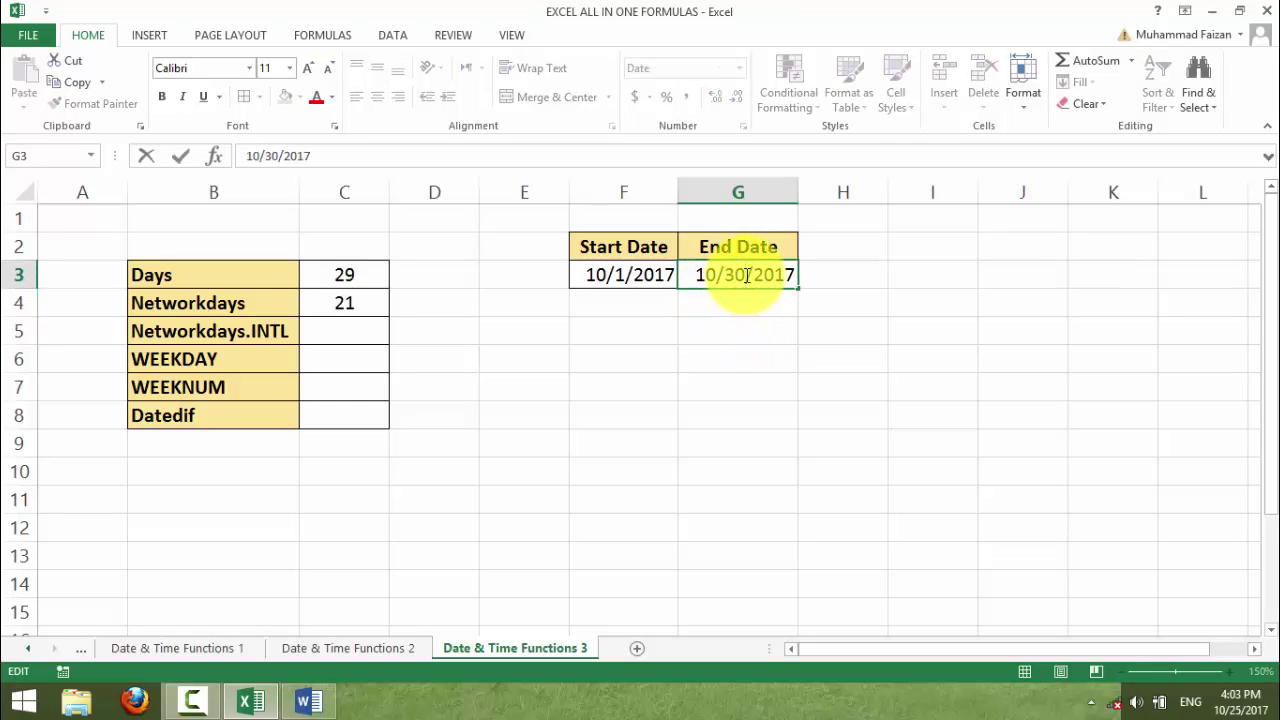
{"action": "type", "text": "\\"}
{"action": "key", "text": "BackSpace"}
{"action": "key", "text": "BackSpace"}
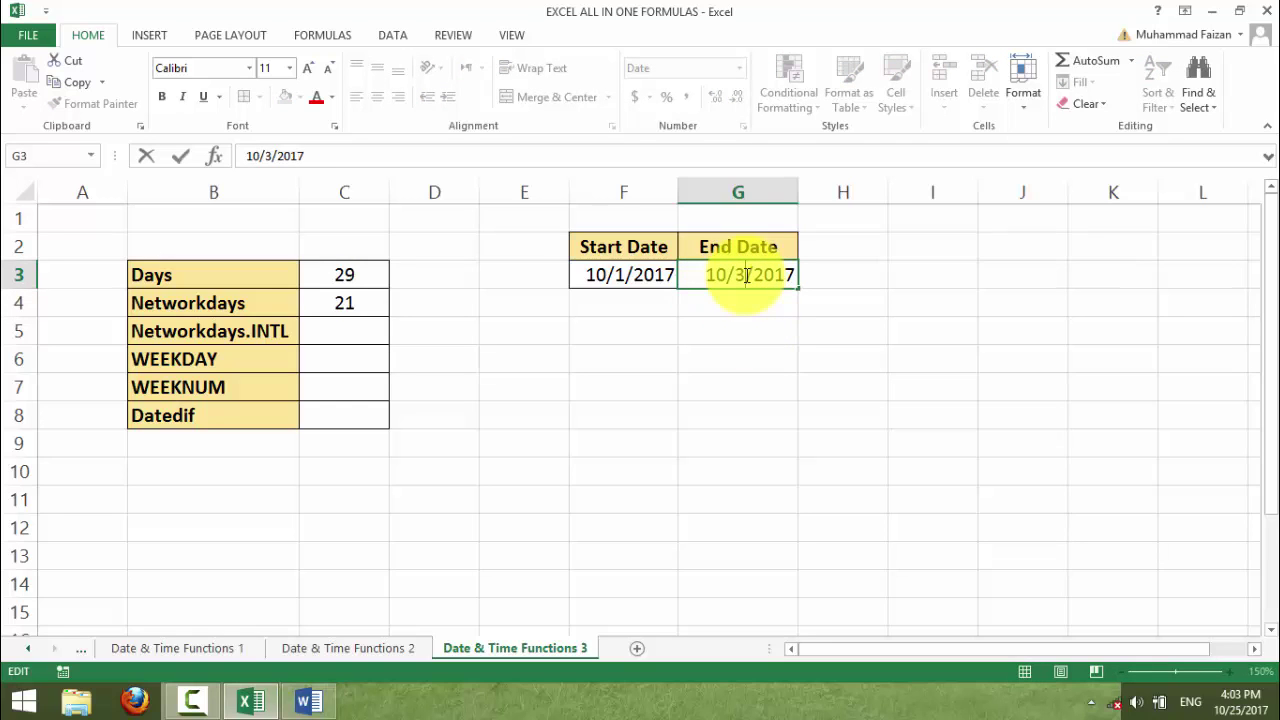
{"action": "type", "text": "1"}
{"action": "key", "text": "Return"}
{"action": "left_click", "coordinate": [358, 307]}
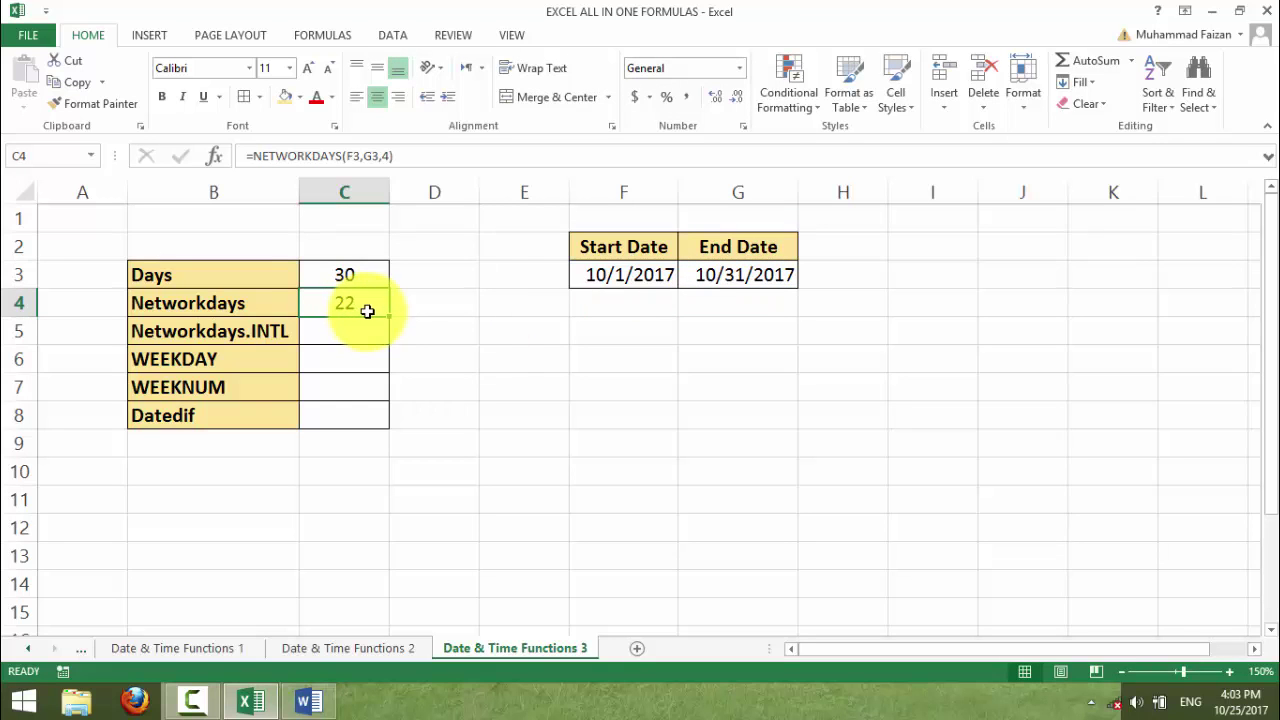
{"action": "left_click", "coordinate": [740, 276]}
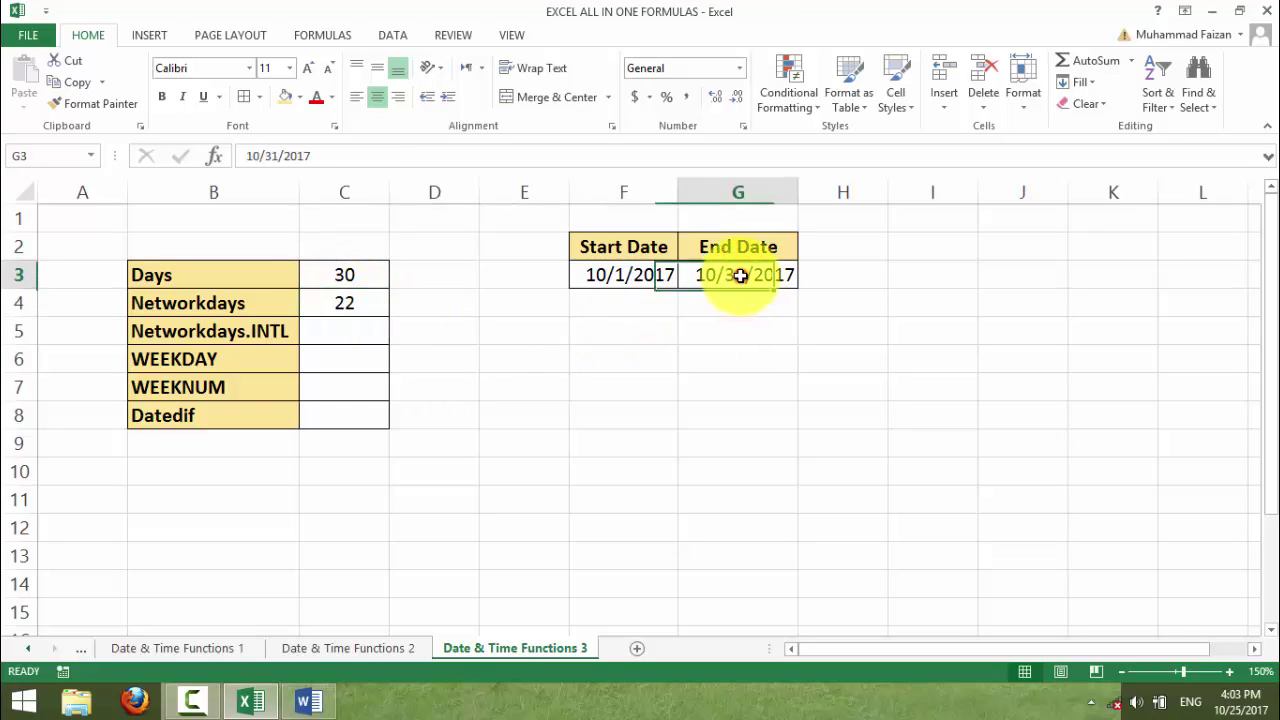
{"action": "left_click", "coordinate": [424, 334]}
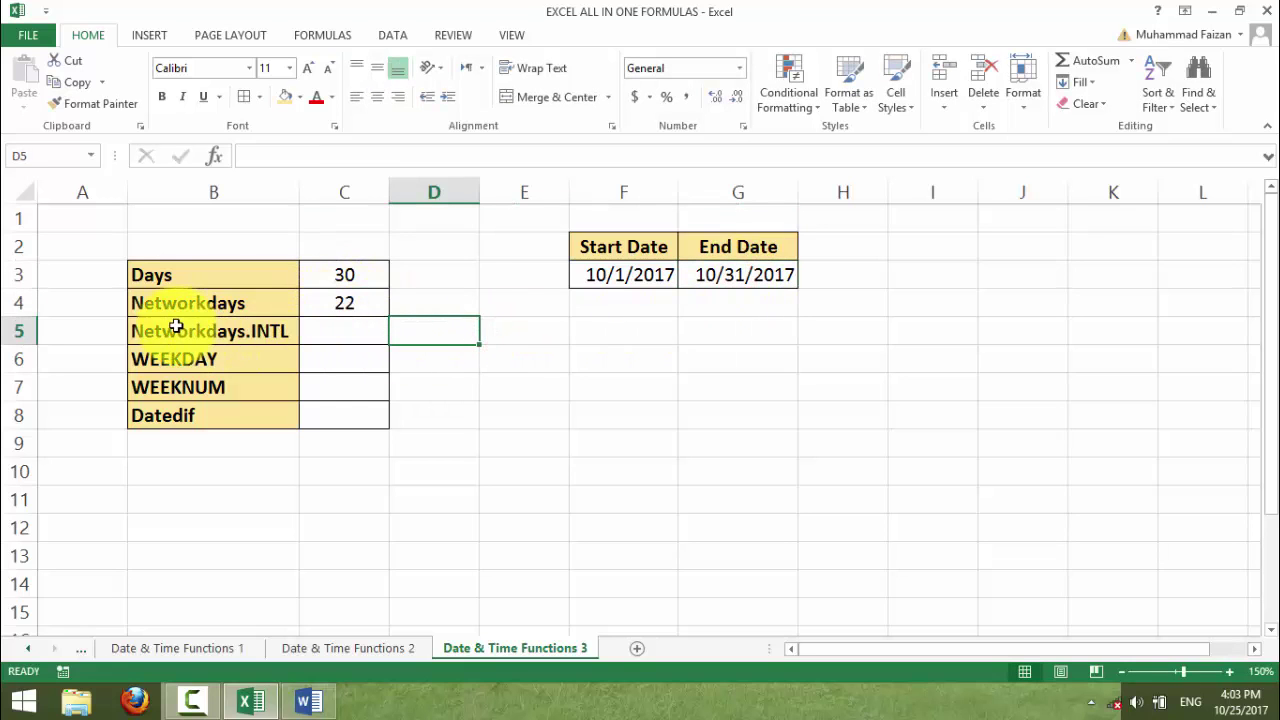
Enter =NETWORKDAYS.INTL(F3,G3,1,F54) in C5, giving 22, and centre it
{"action": "left_click", "coordinate": [353, 337]}
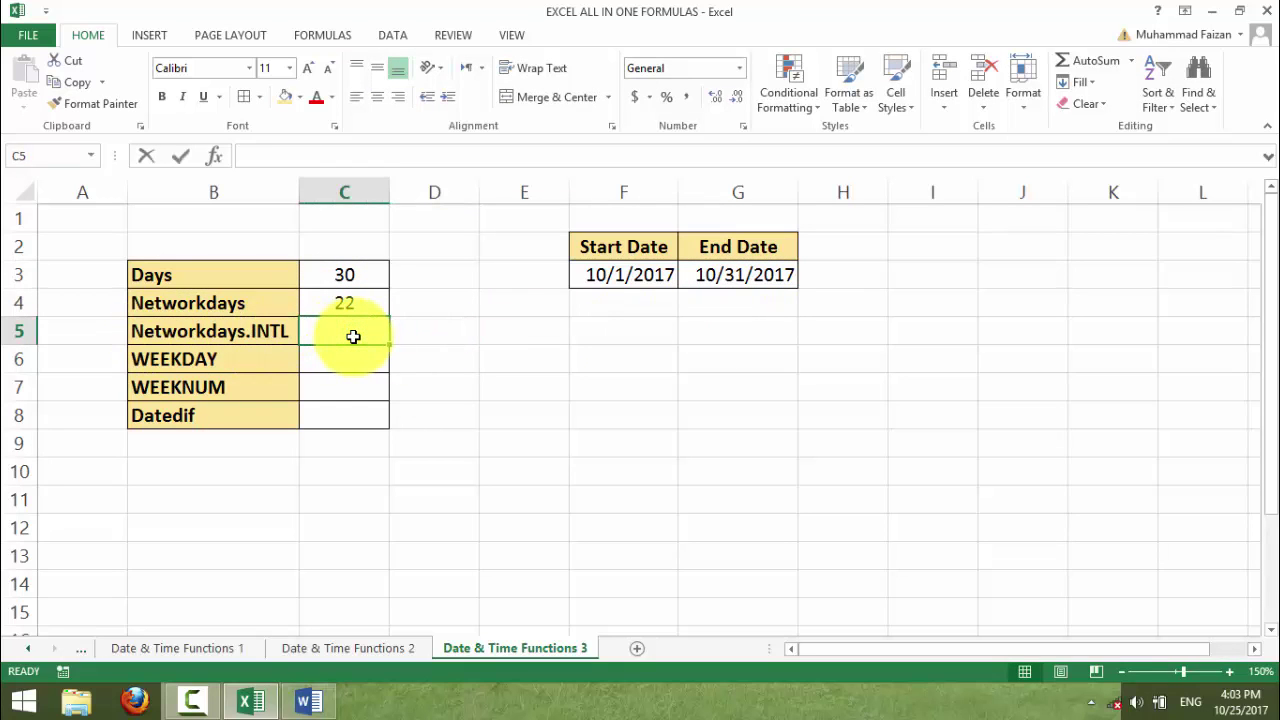
{"action": "type", "text": "=net"}
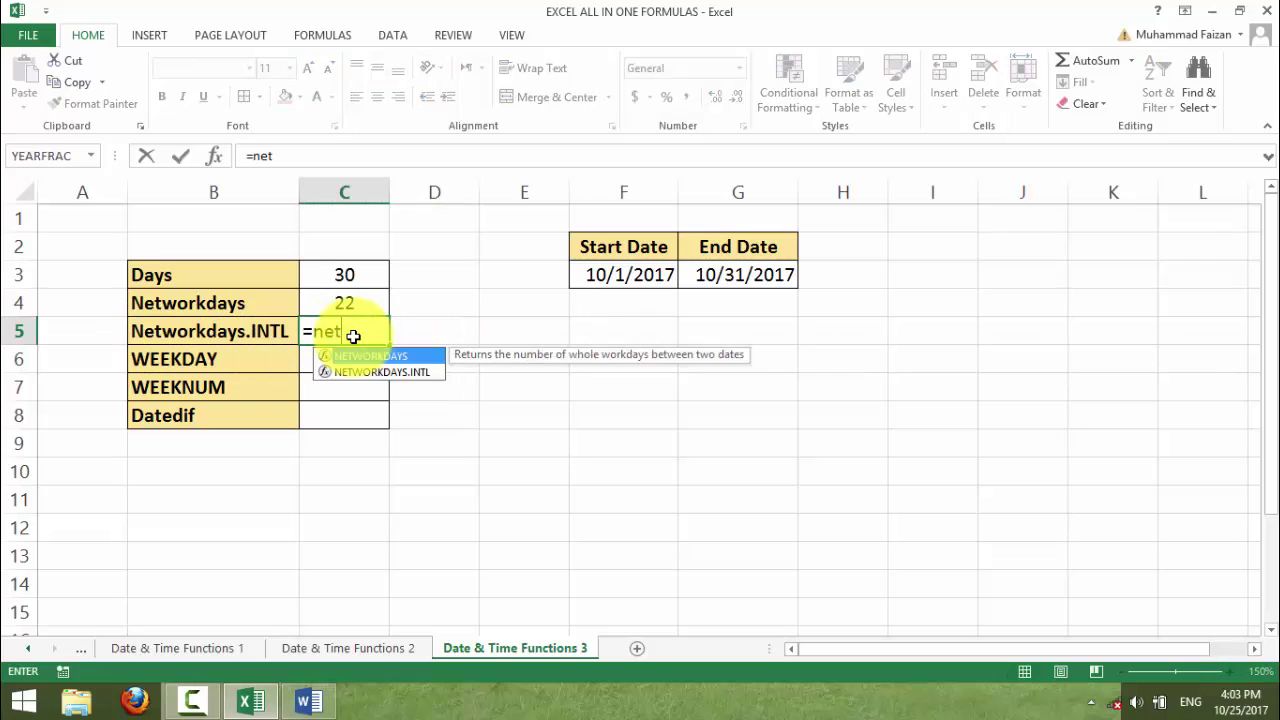
{"action": "key", "text": "Down"}
{"action": "key", "text": "Tab"}
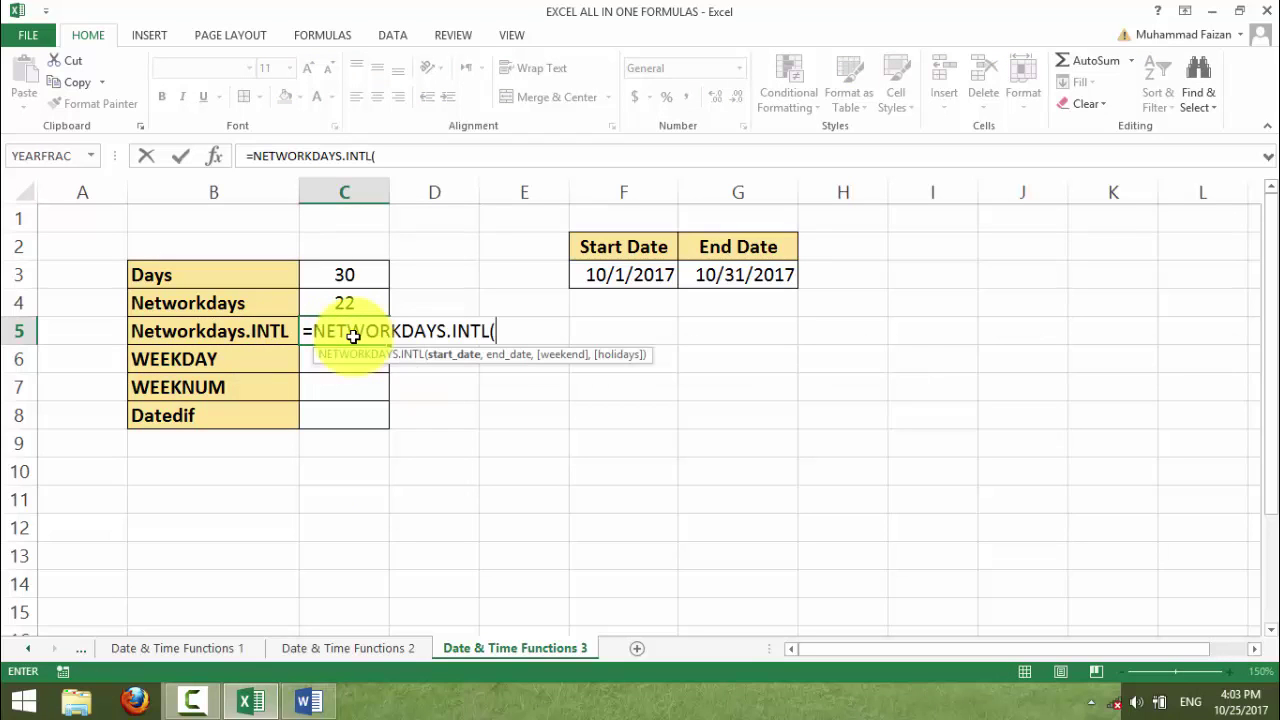
{"action": "left_click", "coordinate": [590, 275]}
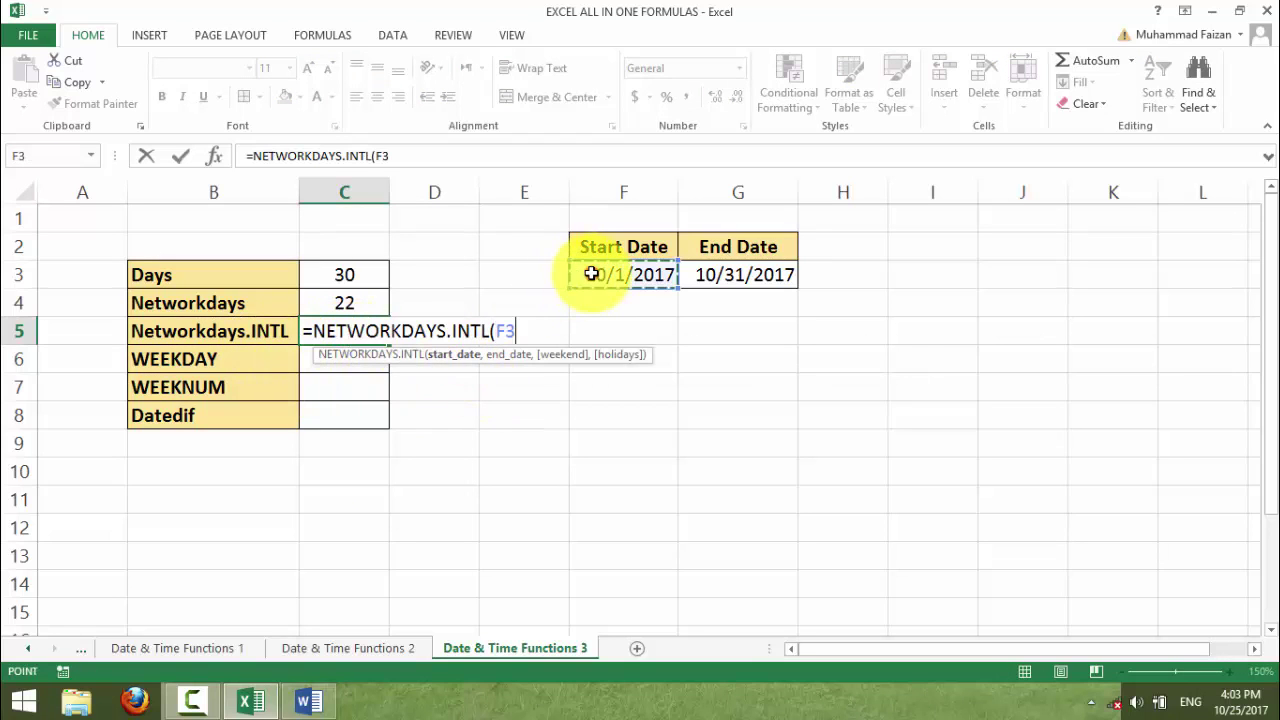
{"action": "type", "text": ","}
{"action": "left_click", "coordinate": [717, 274]}
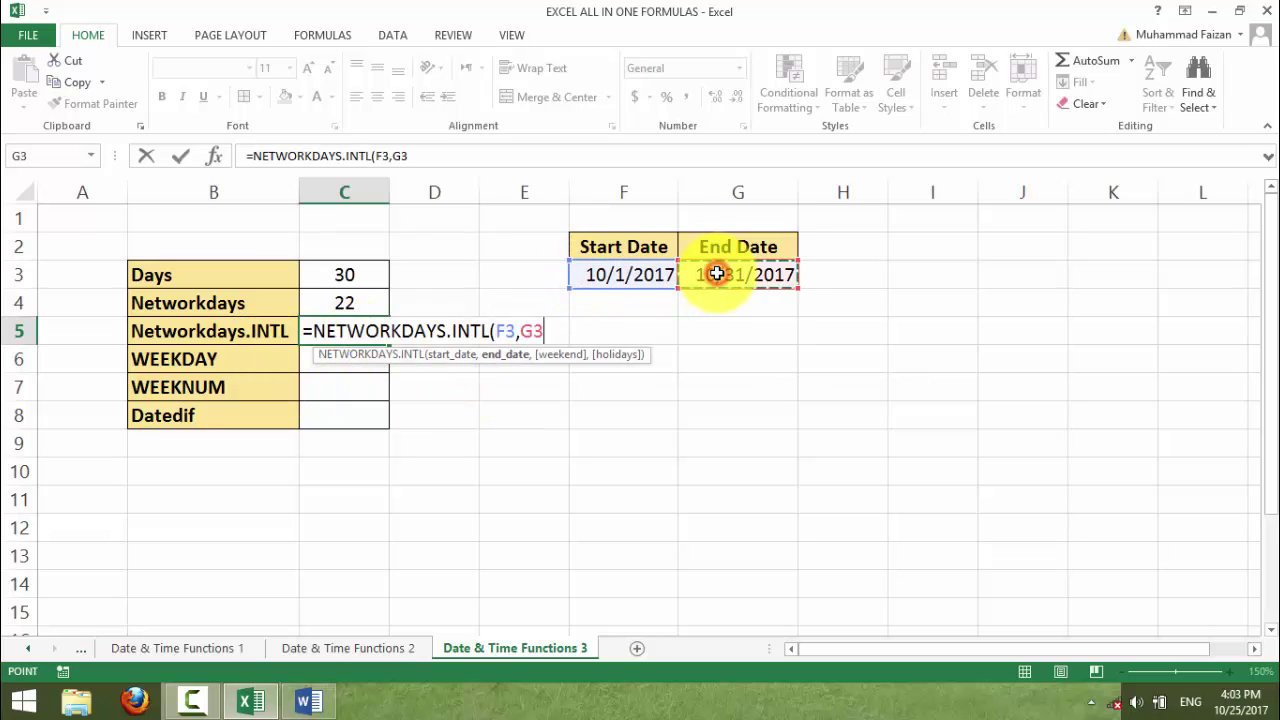
{"action": "type", "text": ","}
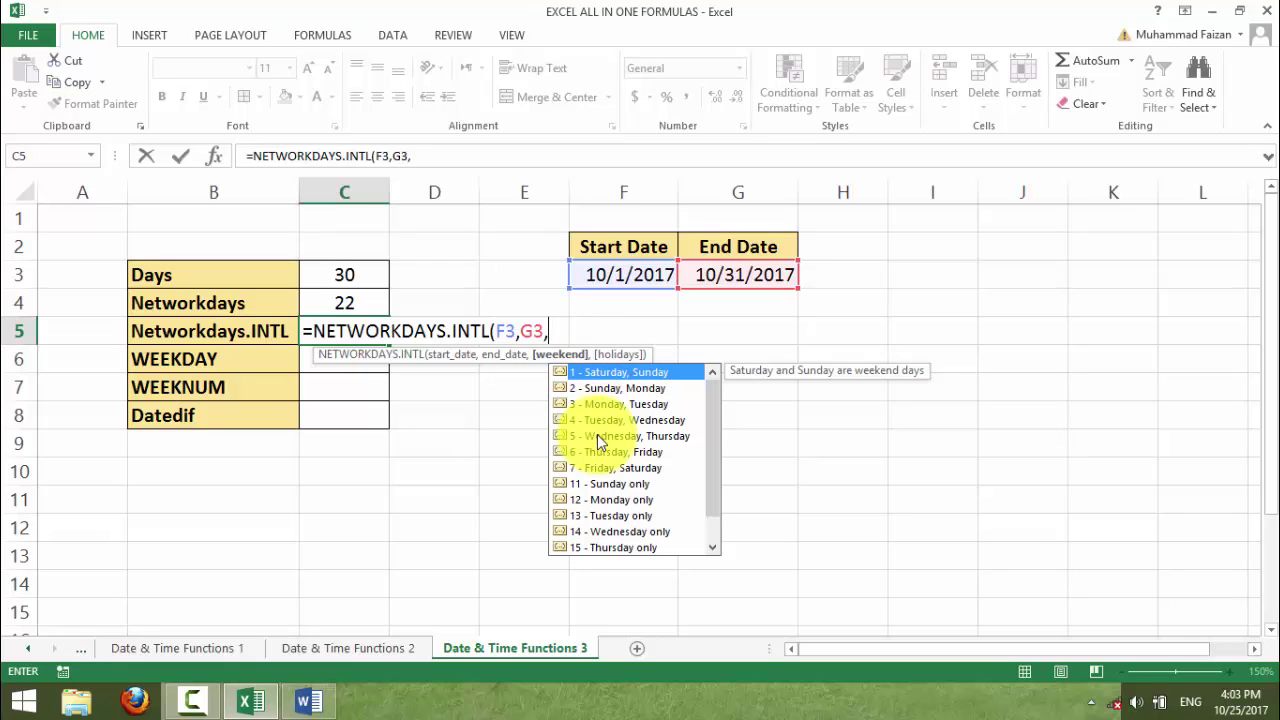
{"action": "type", "text": "1,"}
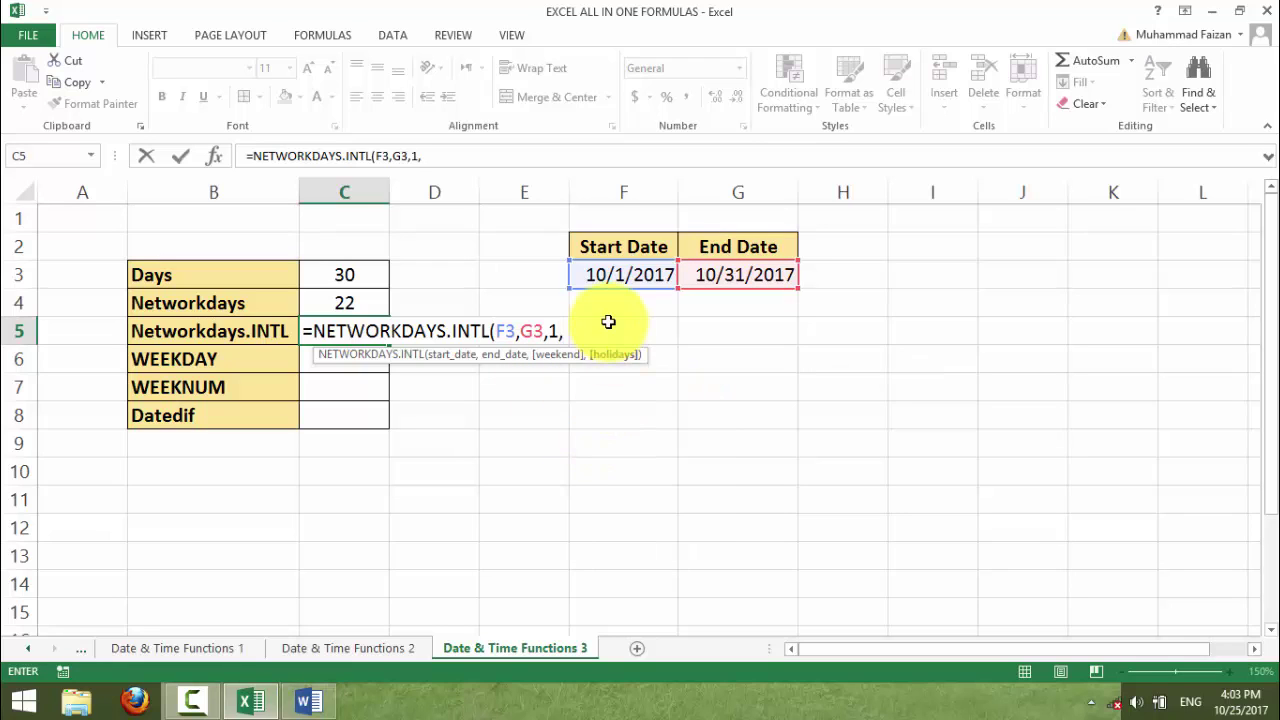
{"action": "type", "text": "F54"}
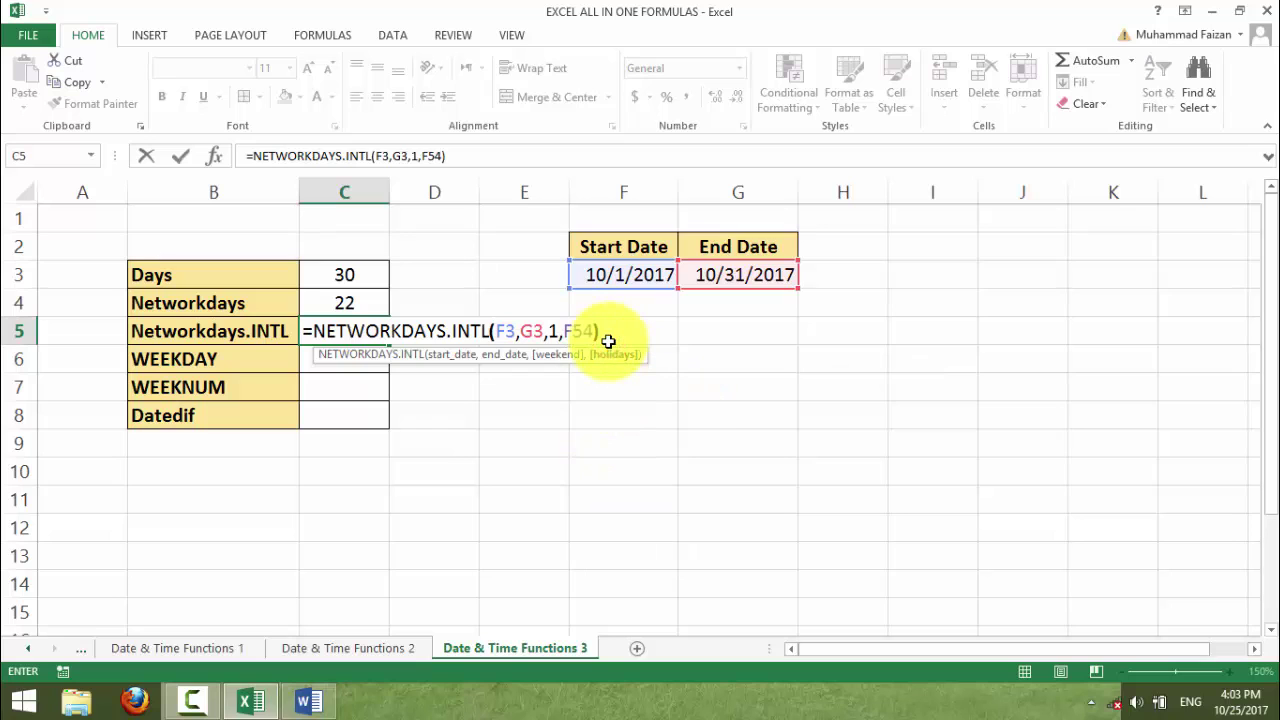
{"action": "key", "text": "Return"}
{"action": "left_click", "coordinate": [374, 331]}
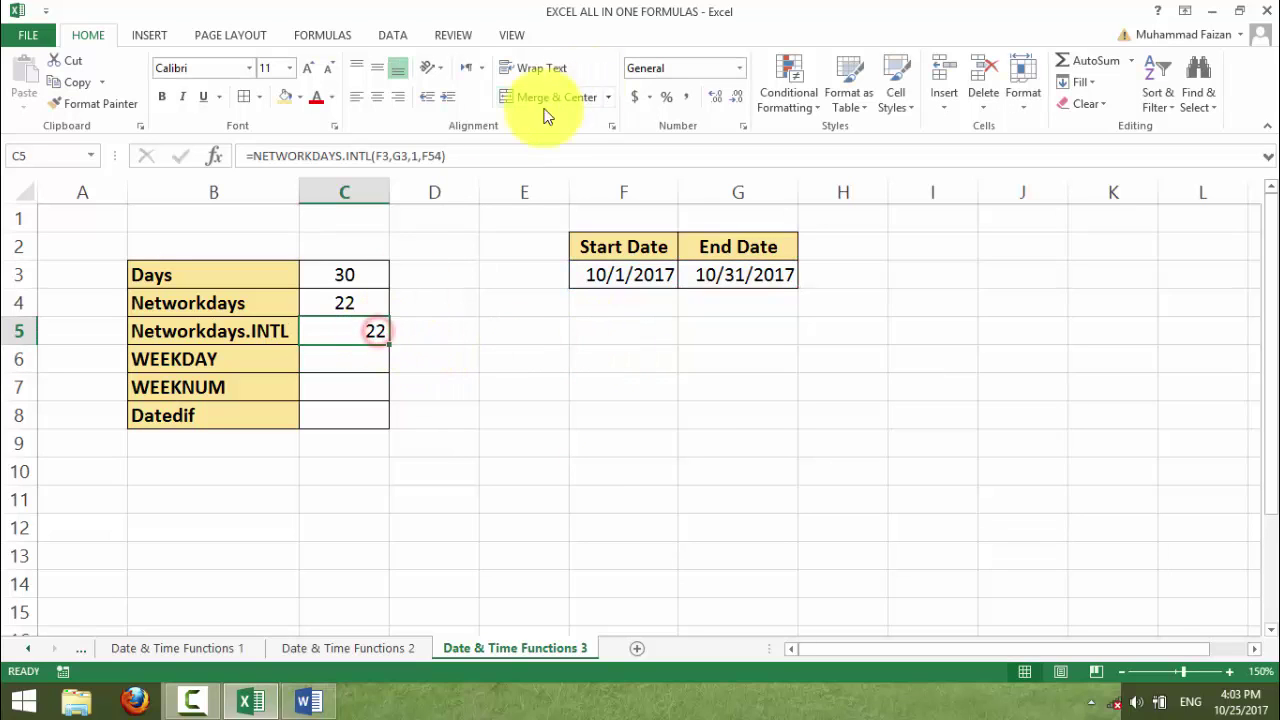
{"action": "left_click", "coordinate": [377, 97]}
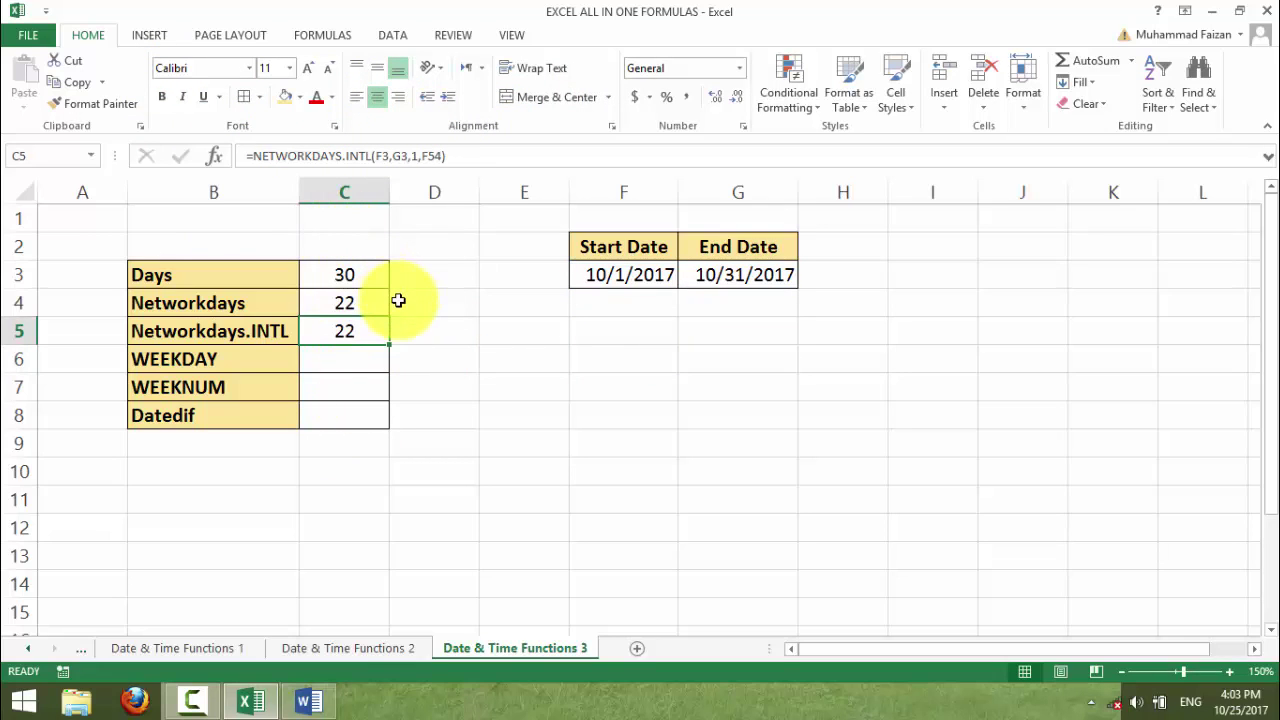
Enter =WEEKDAY(F3,1) in C6 to return 1 for the Sunday start date
{"action": "left_click", "coordinate": [172, 361]}
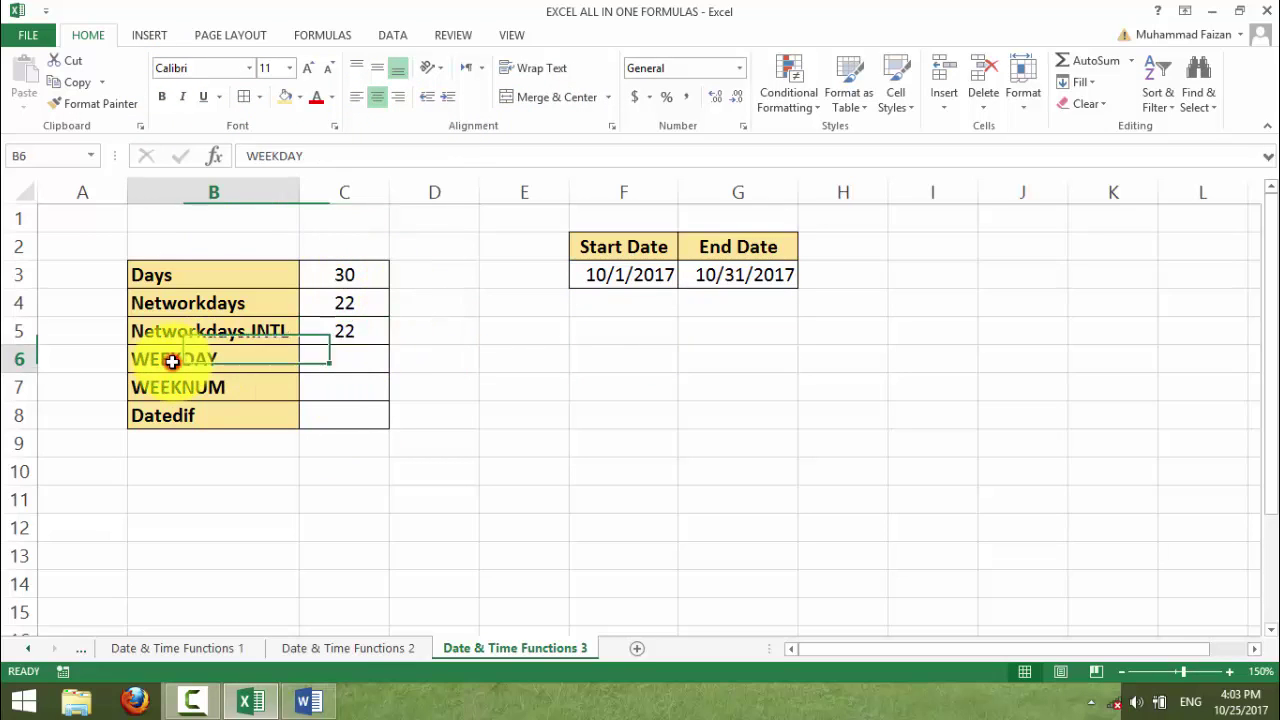
{"action": "left_click", "coordinate": [360, 364]}
{"action": "type", "text": "="}
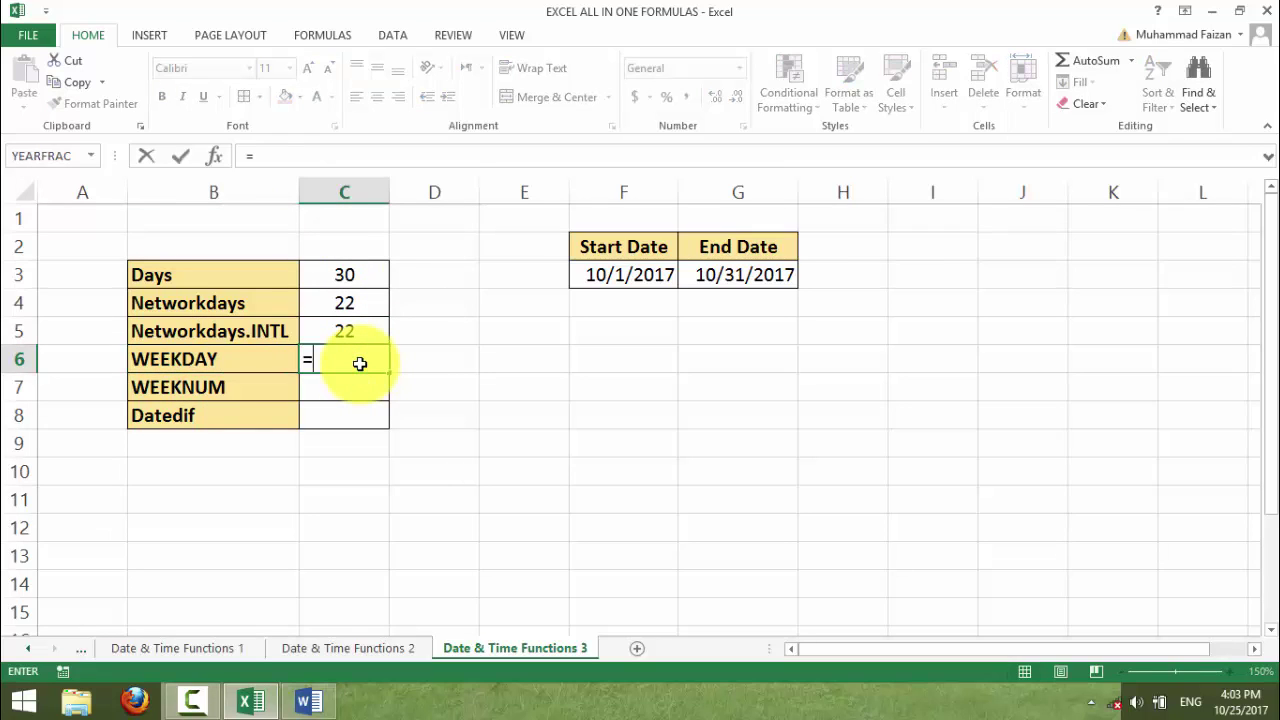
{"action": "type", "text": "wee"}
{"action": "key", "text": "Tab"}
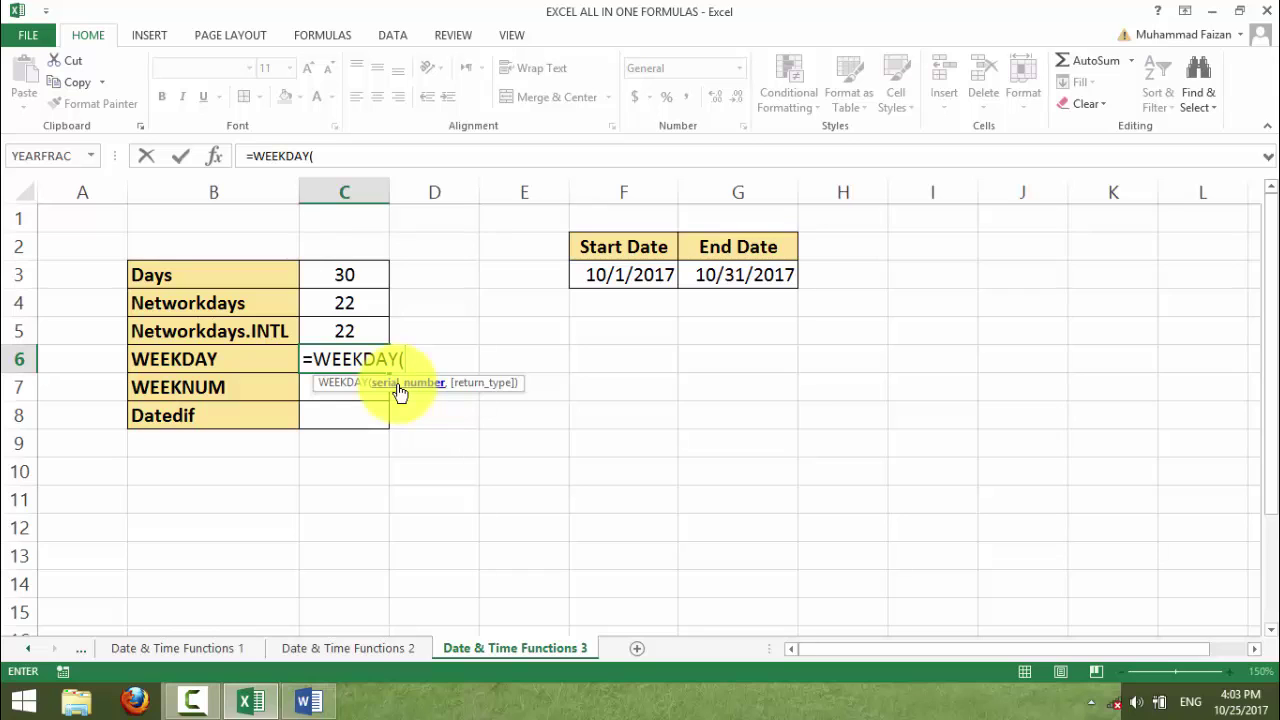
{"action": "left_click", "coordinate": [609, 274]}
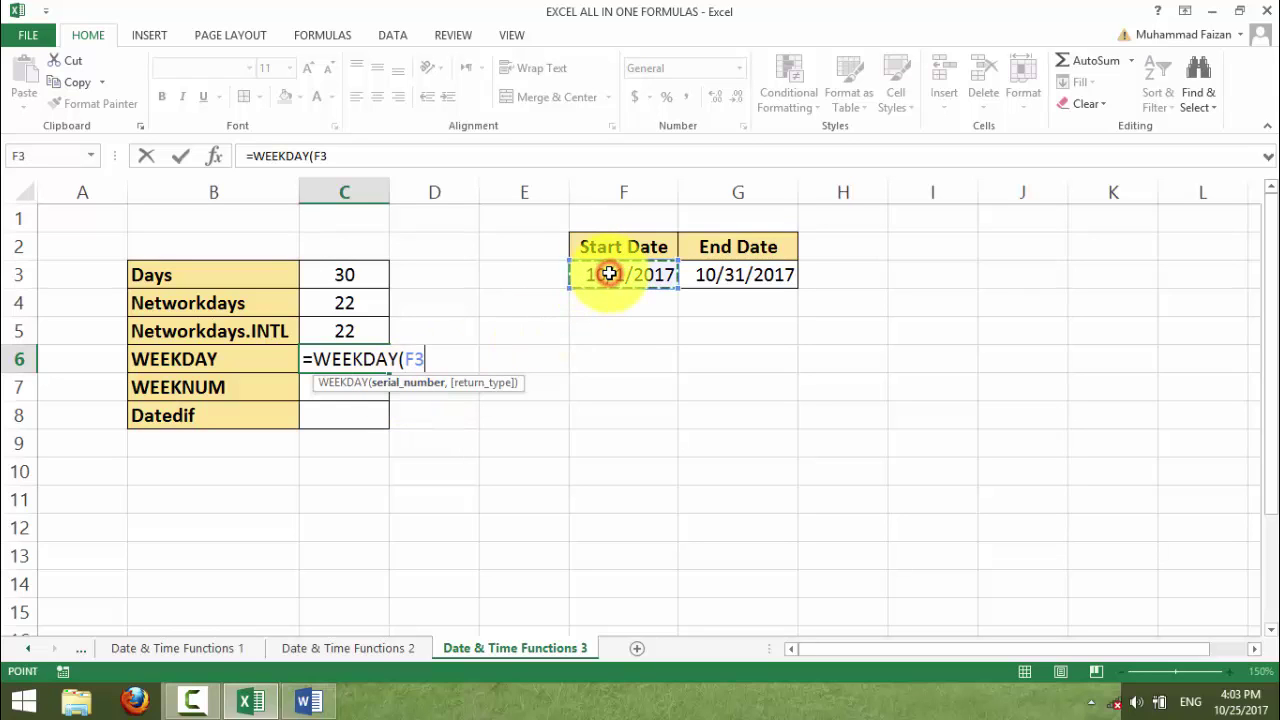
{"action": "type", "text": ","}
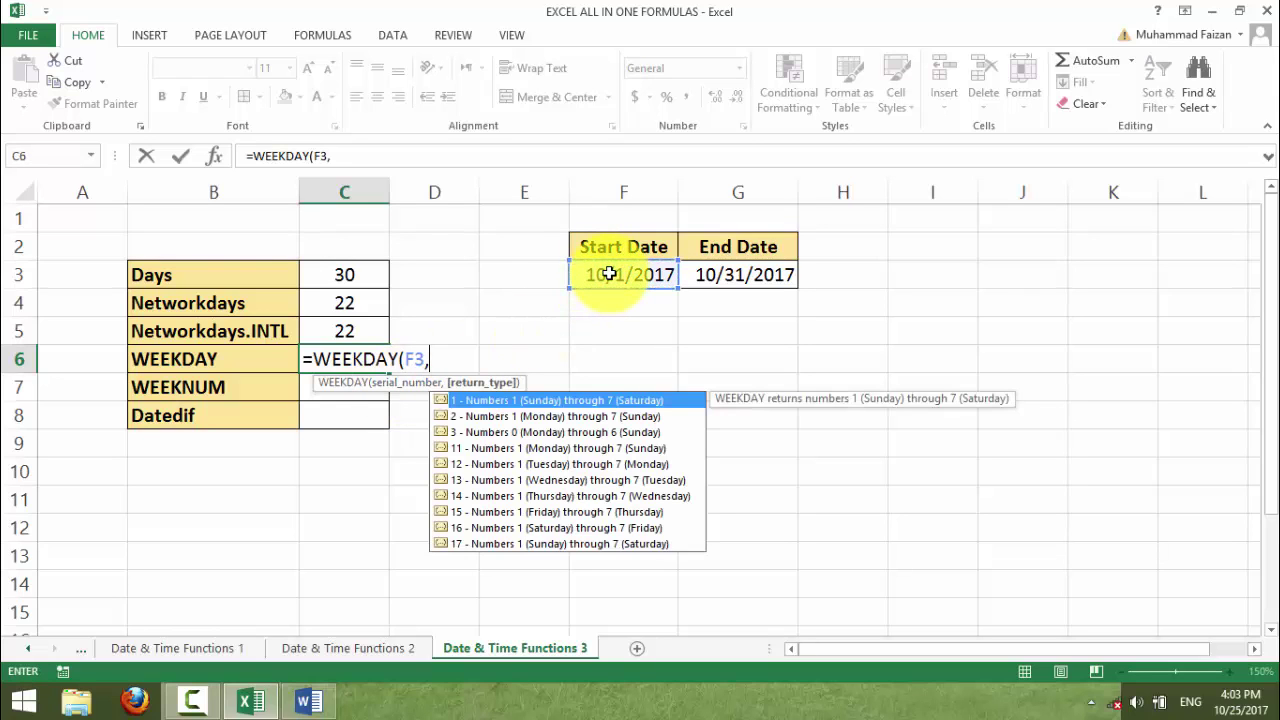
{"action": "type", "text": "1"}
{"action": "key", "text": "Return"}
{"action": "left_click", "coordinate": [339, 364]}
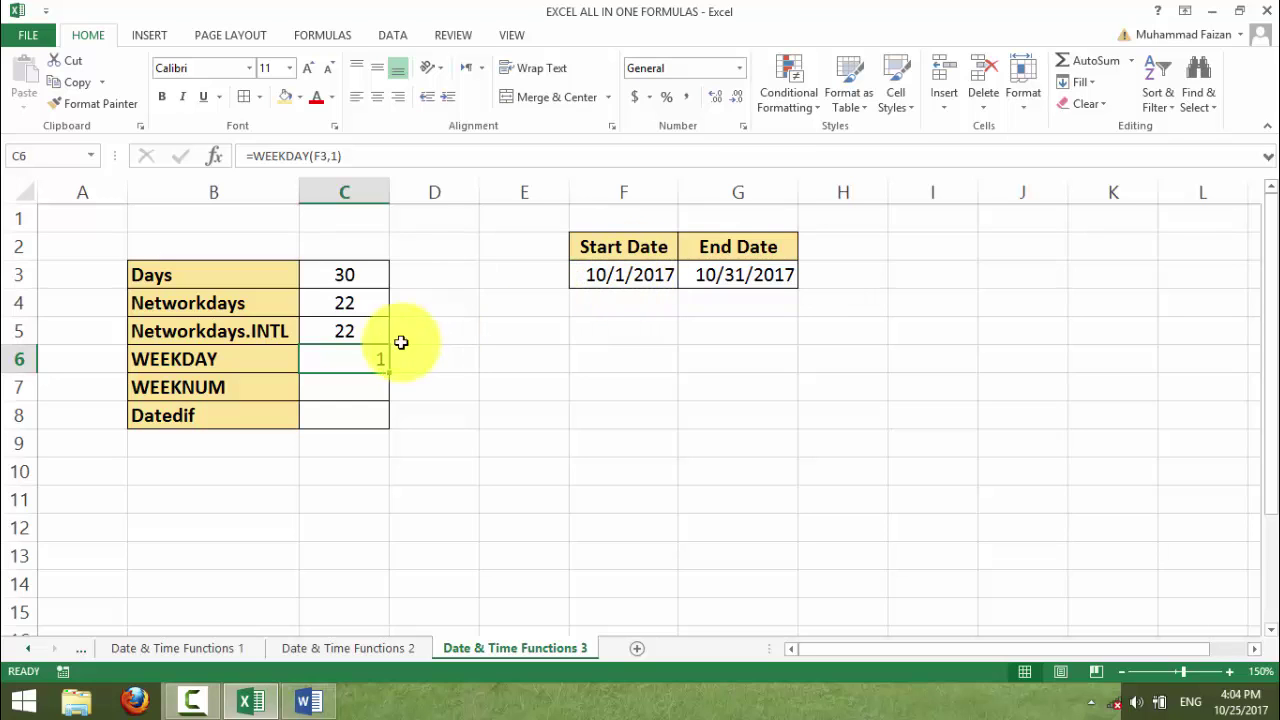
Check the October calendar and change the Start Date in F3 to 10/8/2017
{"action": "double_click", "coordinate": [626, 273]}
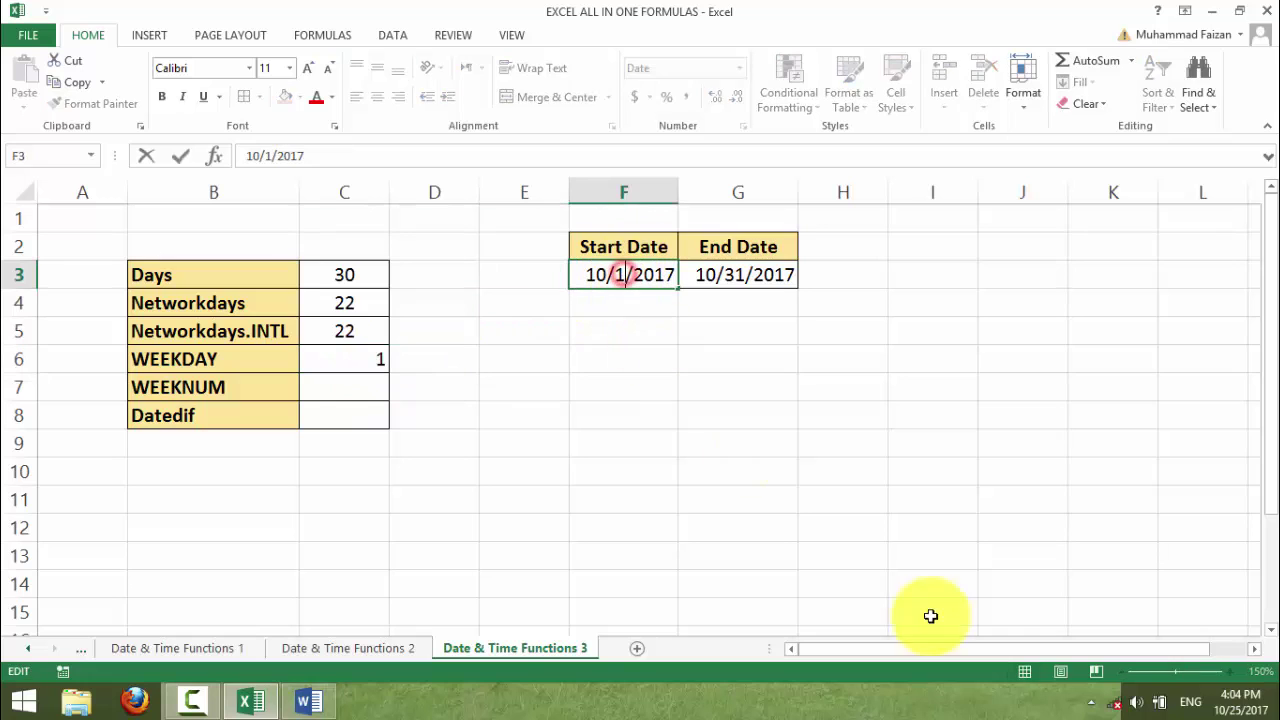
{"action": "left_click", "coordinate": [1240, 700]}
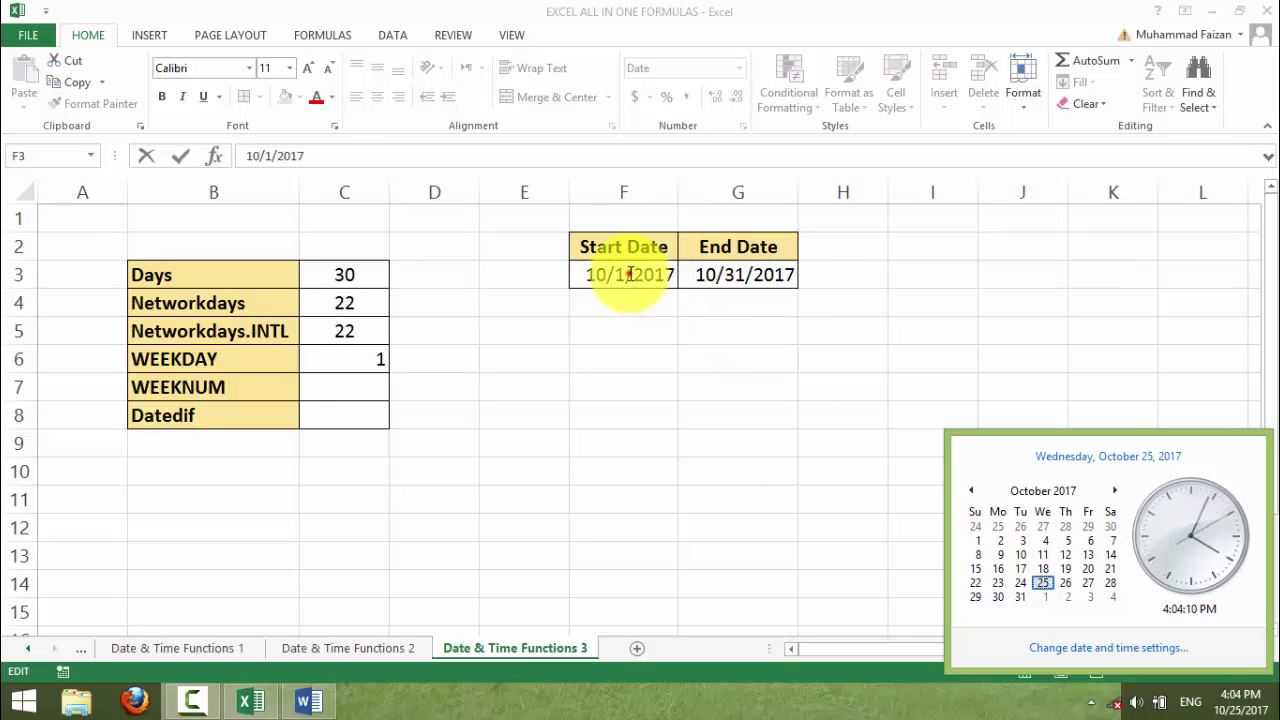
{"action": "double_click", "coordinate": [621, 276]}
{"action": "key", "text": "BackSpace"}
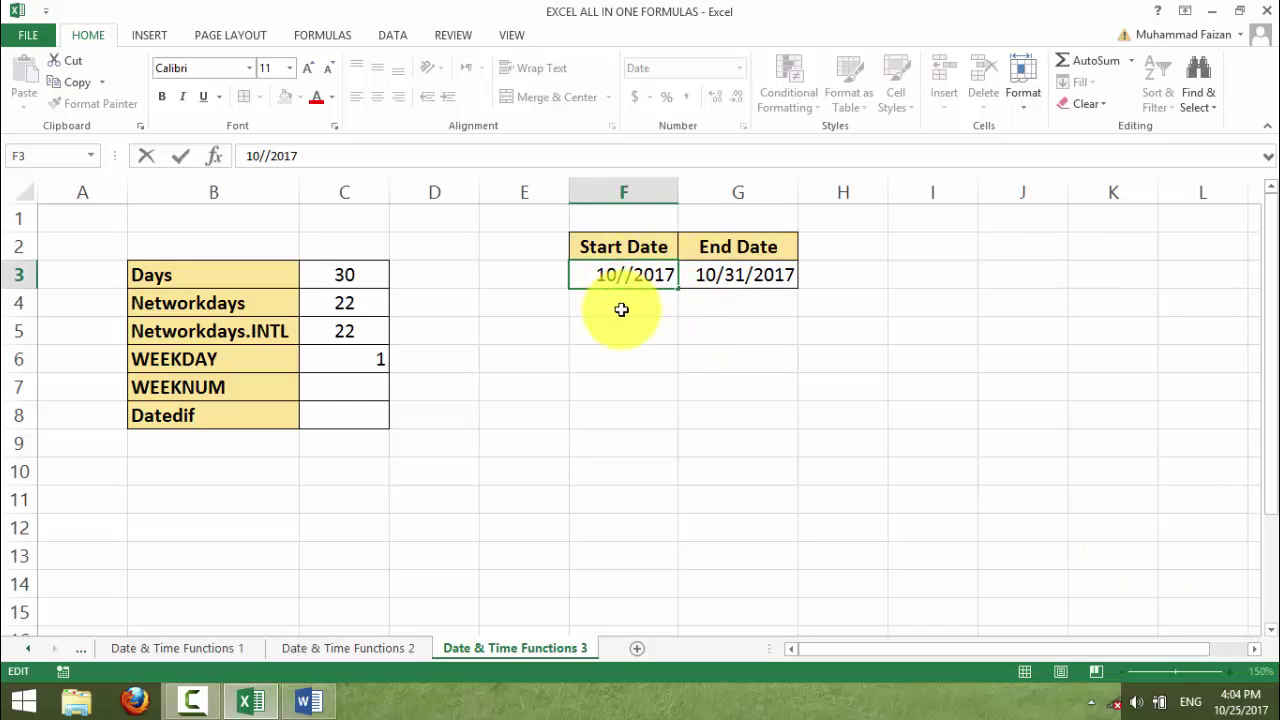
{"action": "type", "text": "8"}
{"action": "key", "text": "Return"}
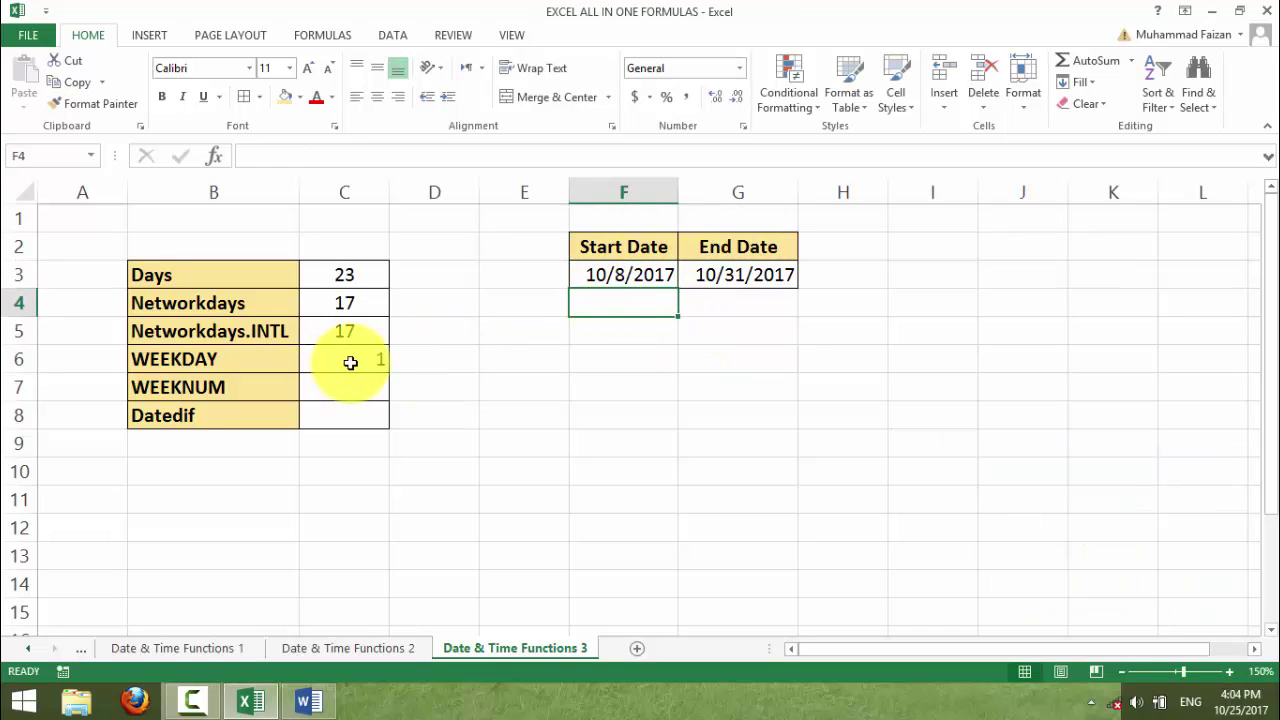
{"action": "double_click", "coordinate": [350, 360]}
Try return type 3, then 0 (giving #NUM!), in C6's WEEKDAY formula
{"action": "left_click", "coordinate": [438, 360]}
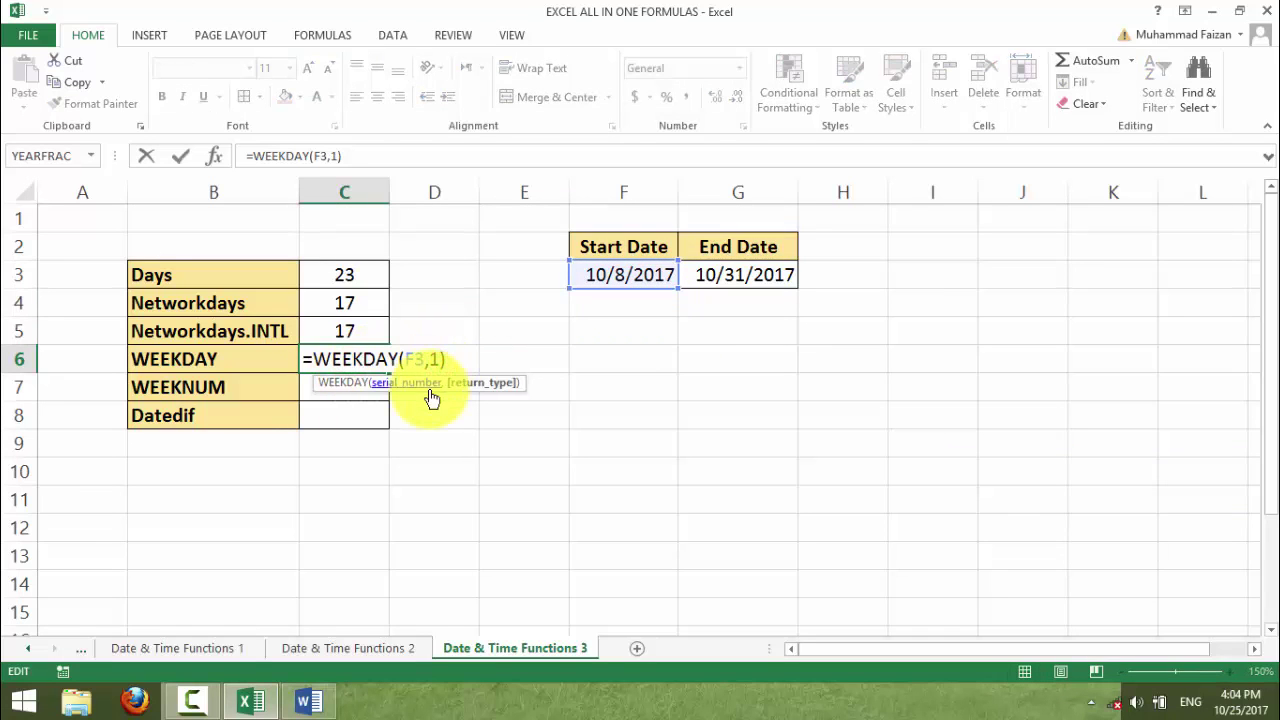
{"action": "key", "text": "BackSpace"}
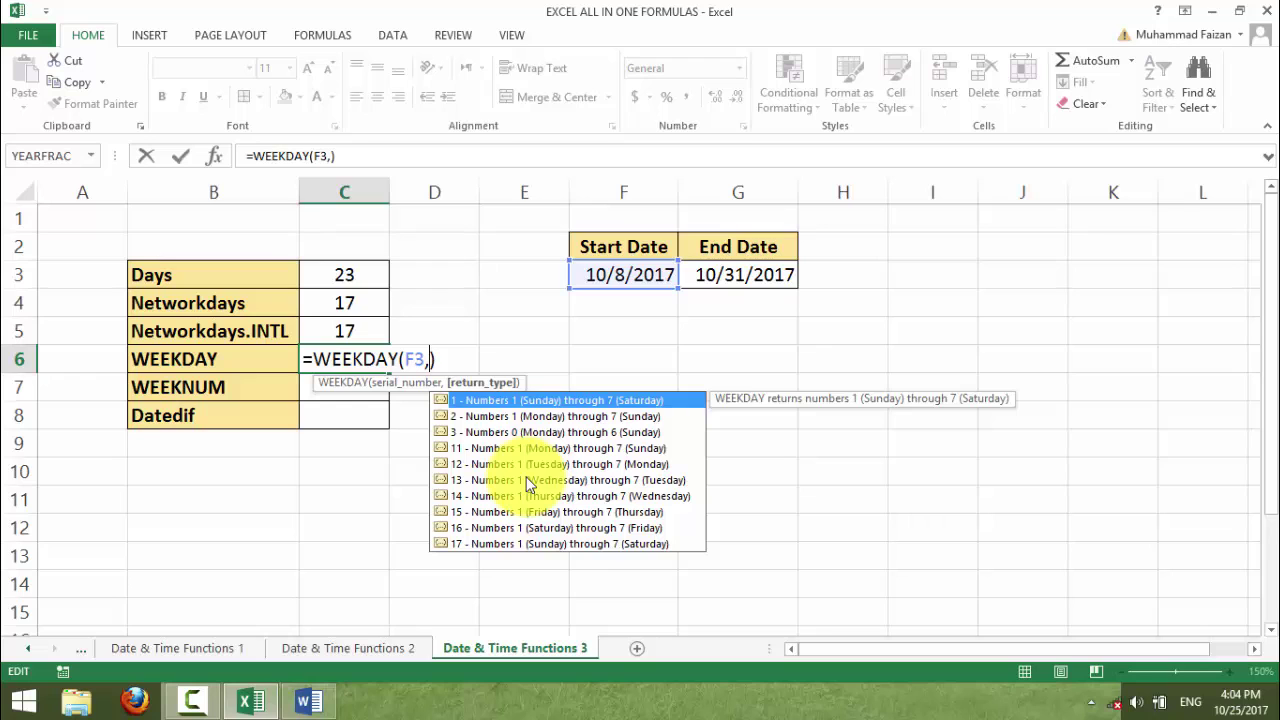
{"action": "type", "text": "3"}
{"action": "key", "text": "Return"}
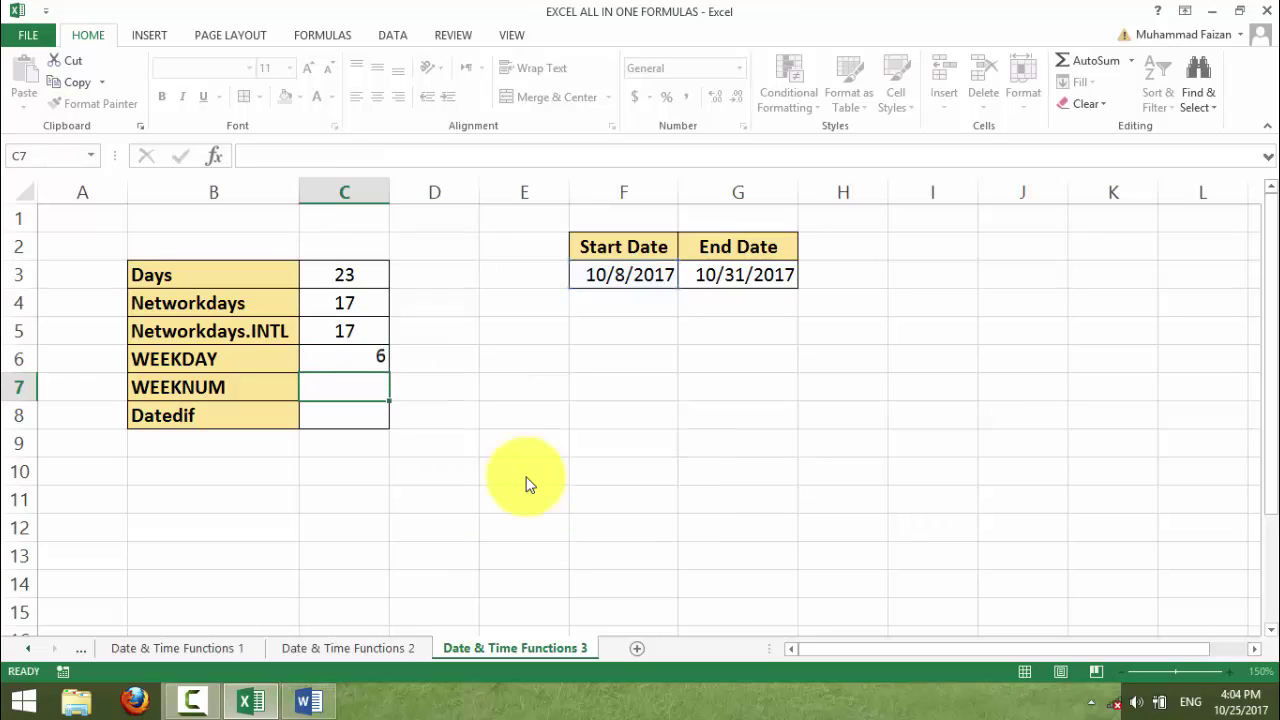
{"action": "left_click", "coordinate": [342, 359]}
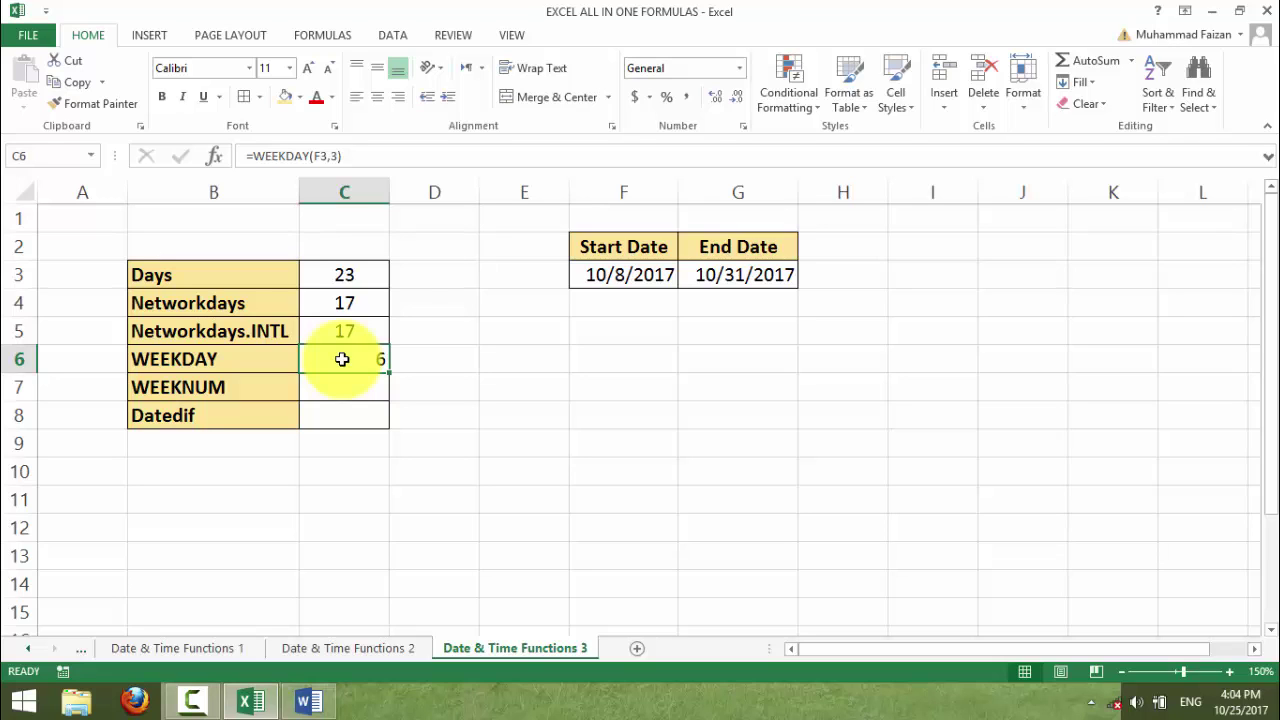
{"action": "double_click", "coordinate": [343, 358]}
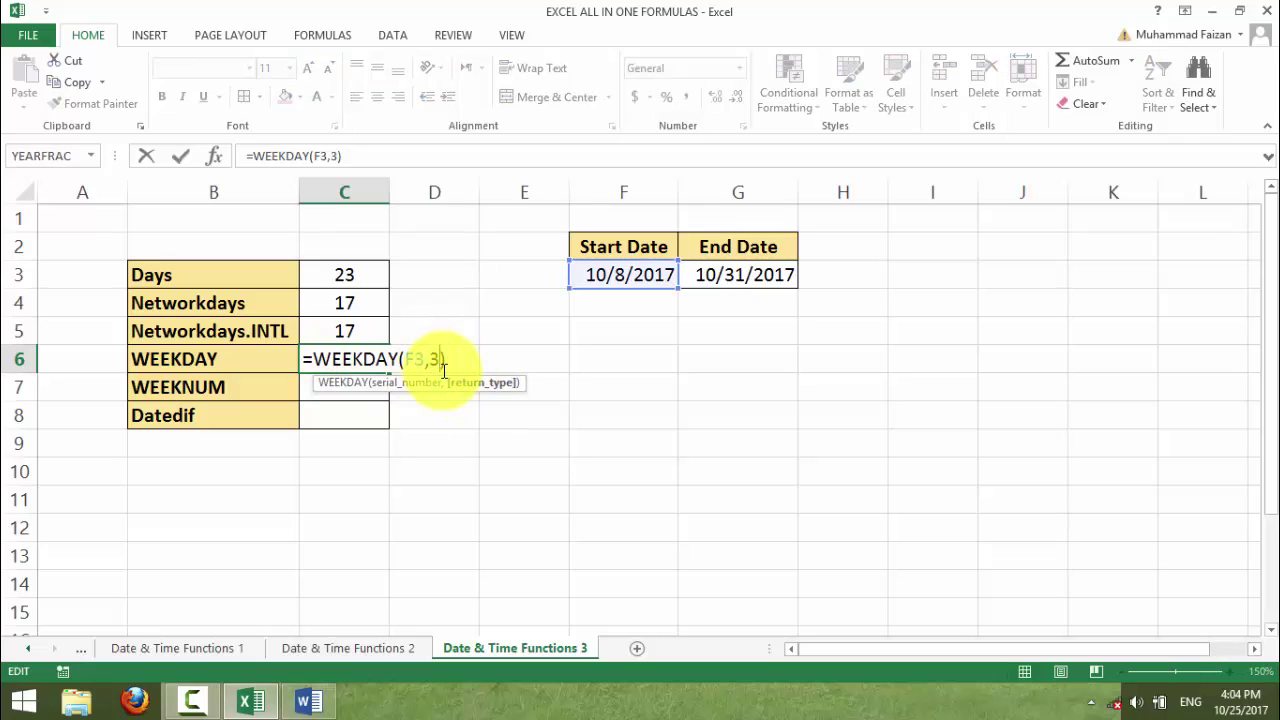
{"action": "key", "text": "BackSpace"}
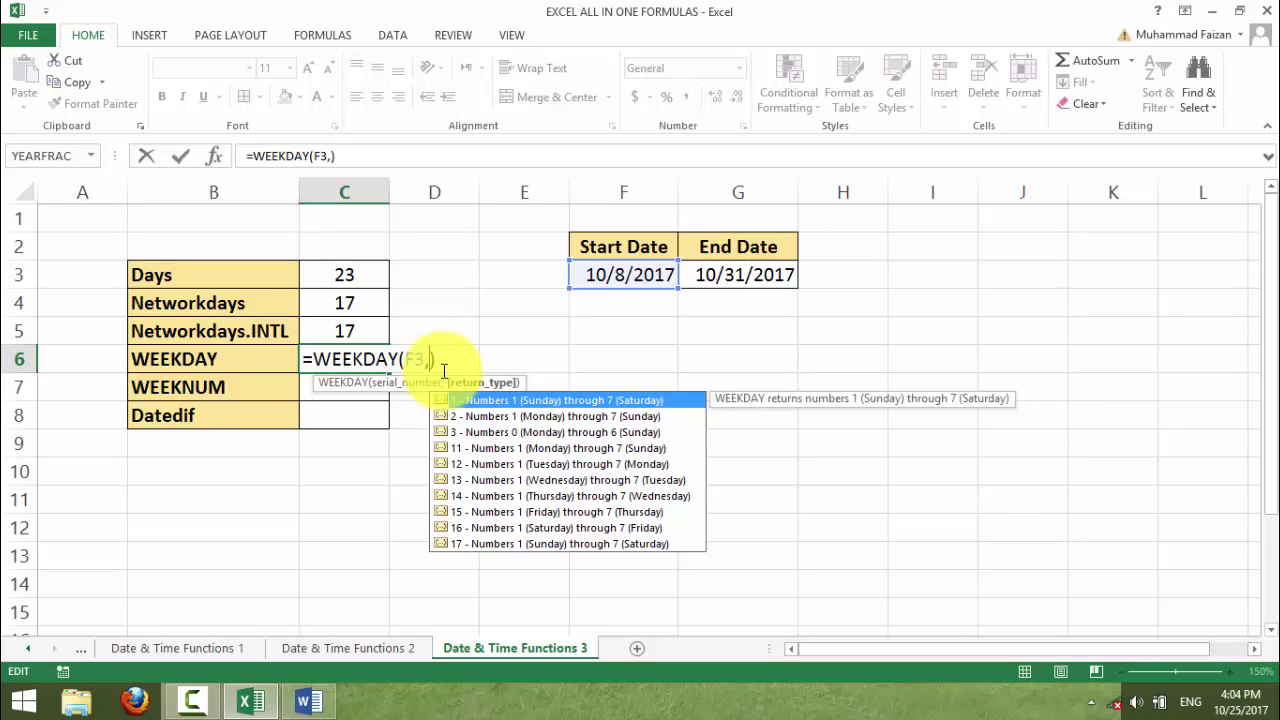
{"action": "key", "text": "Escape"}
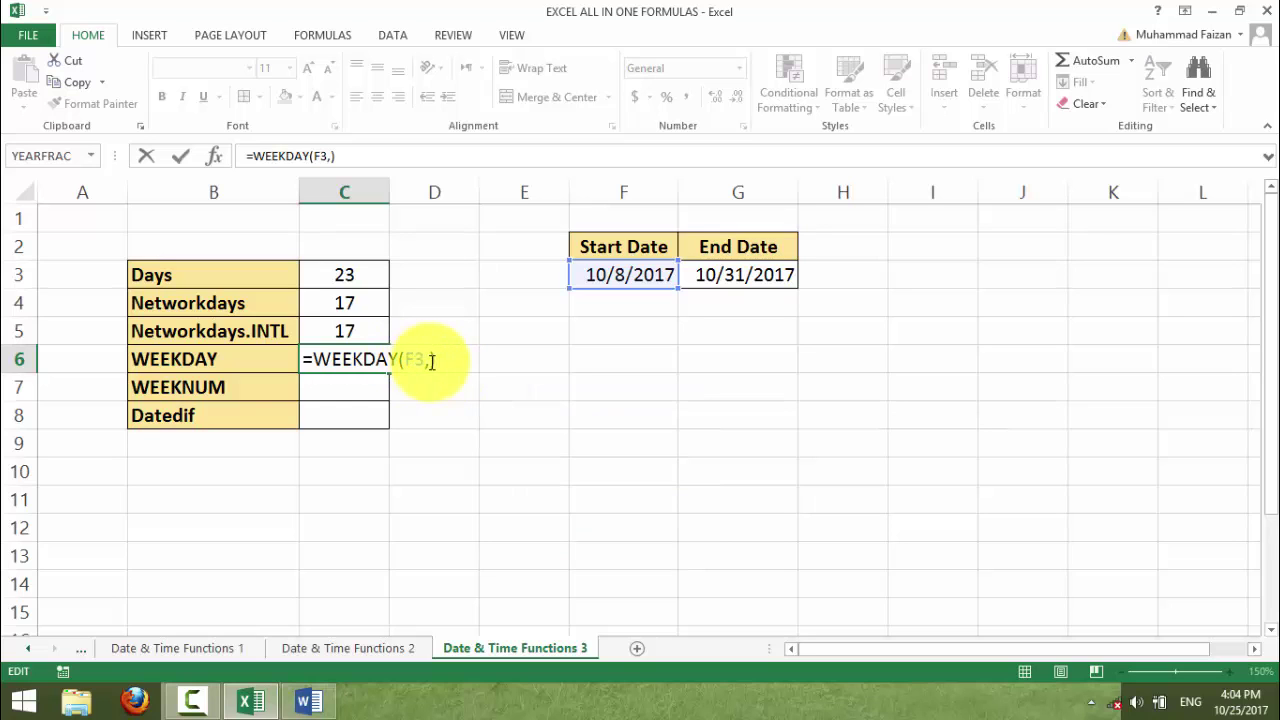
{"action": "type", "text": "0"}
{"action": "key", "text": "Return"}
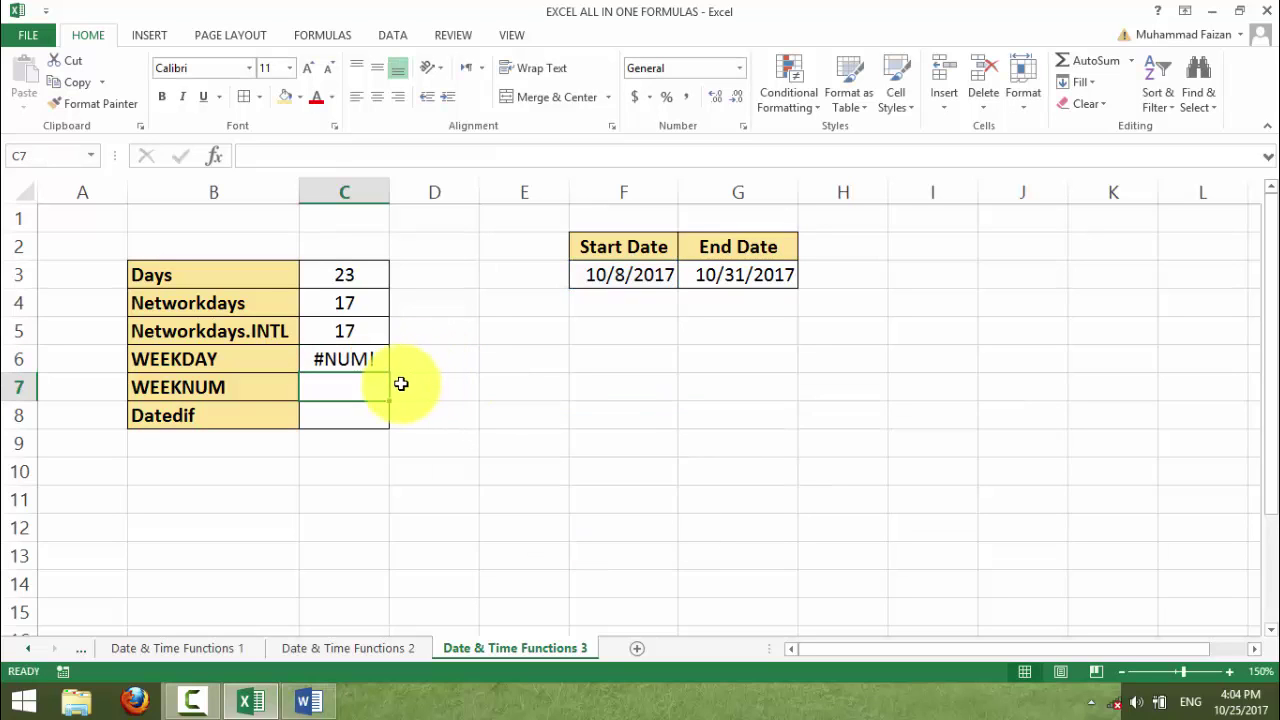
Restore =WEEKDAY(F3,1) in C6 and centre the result of 1
{"action": "double_click", "coordinate": [357, 358]}
{"action": "key", "text": "BackSpace"}
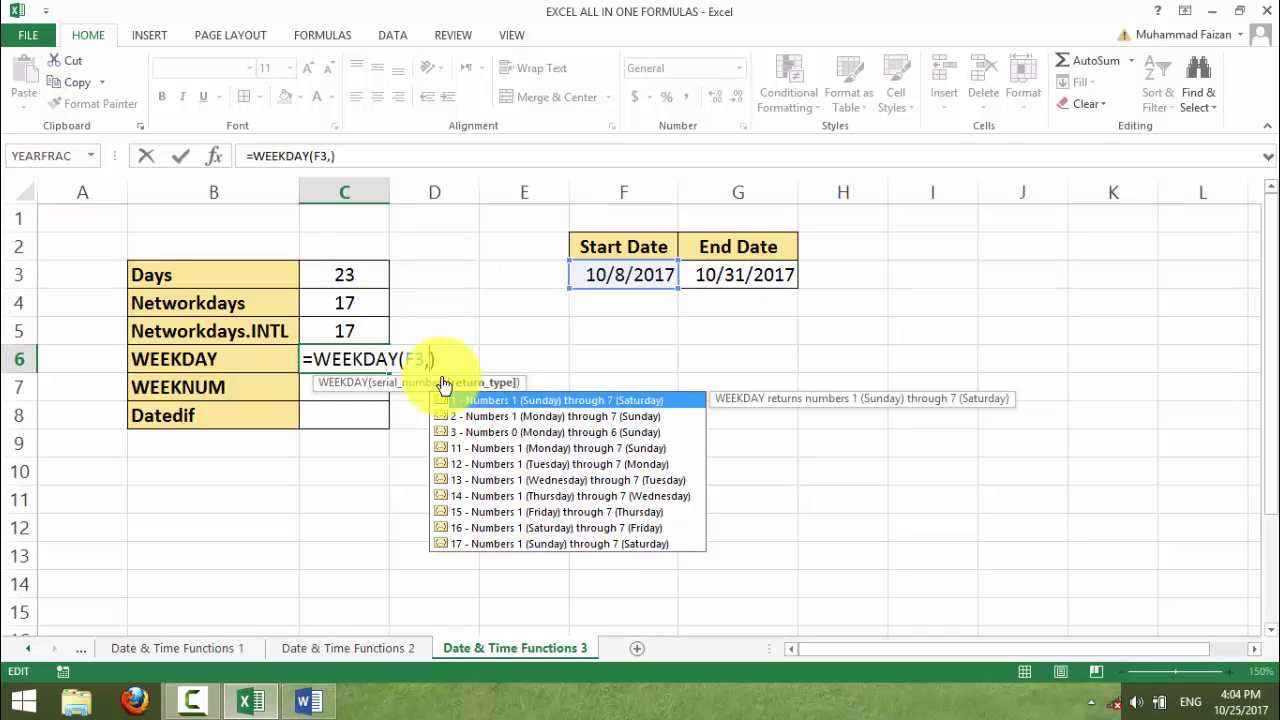
{"action": "key", "text": "Tab"}
{"action": "key", "text": "Return"}
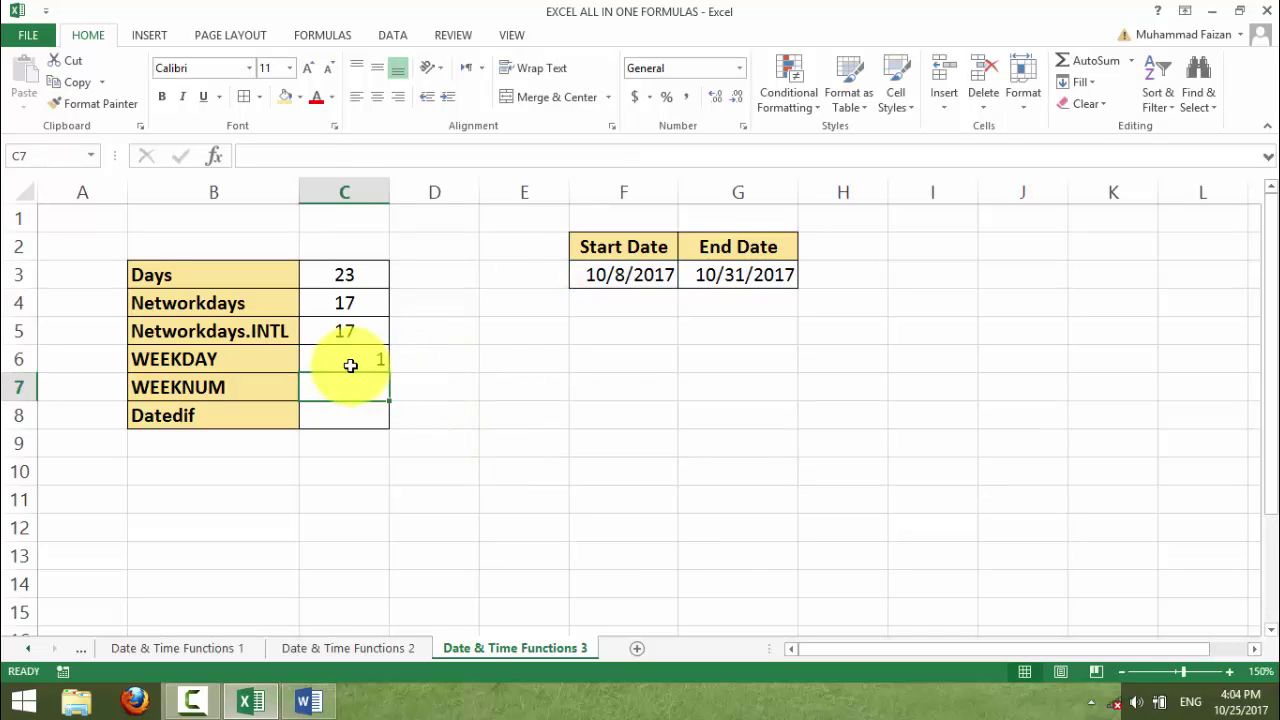
{"action": "left_click", "coordinate": [345, 364]}
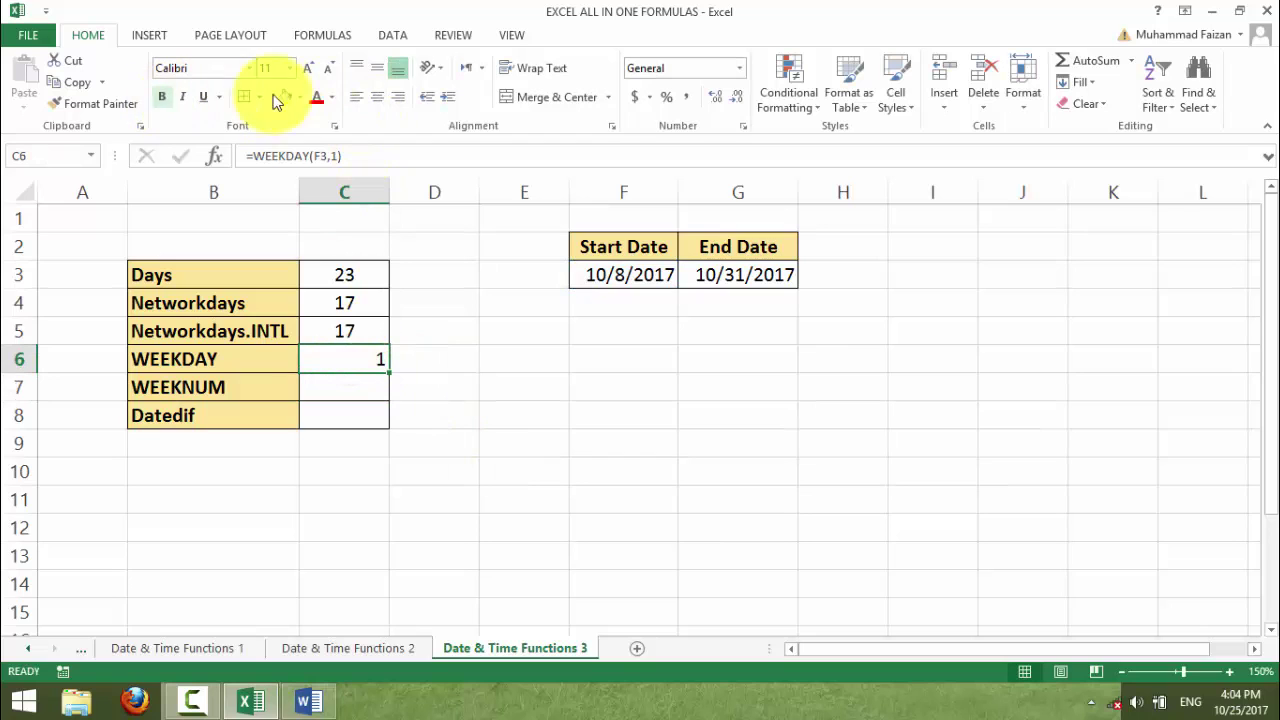
{"action": "left_click", "coordinate": [360, 98]}
{"action": "left_click", "coordinate": [377, 98]}
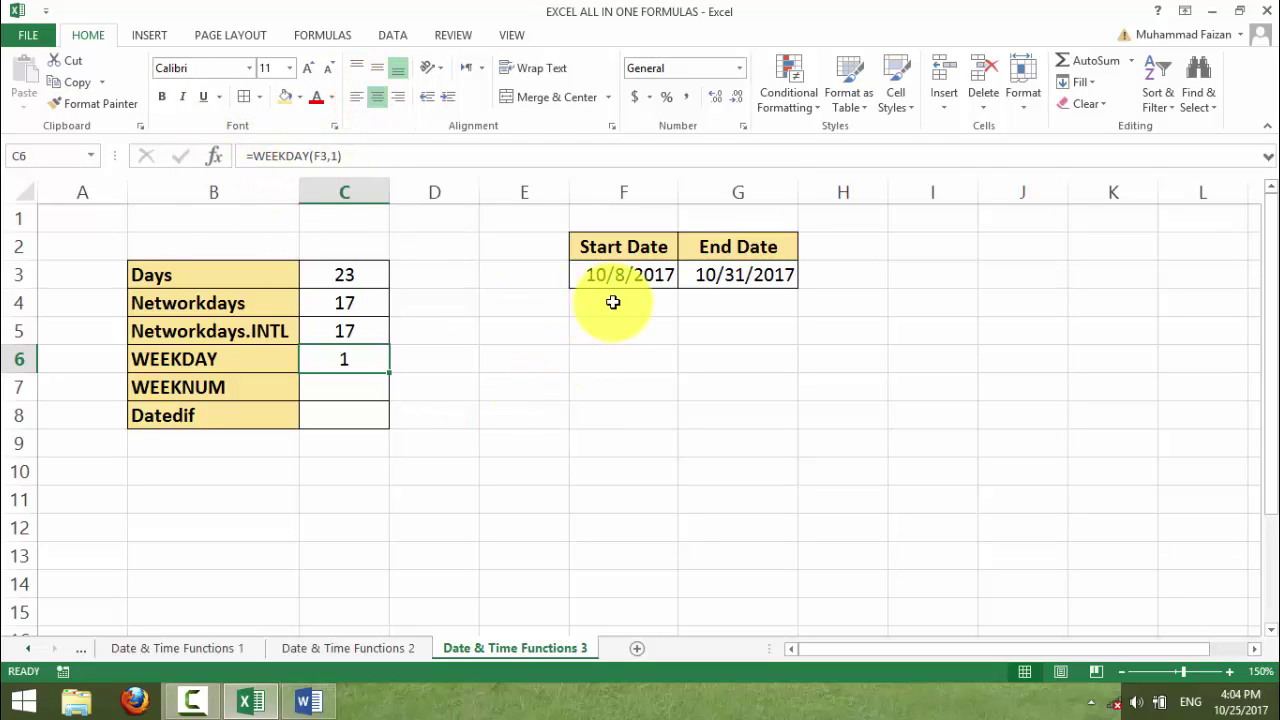
{"action": "left_click", "coordinate": [342, 396]}
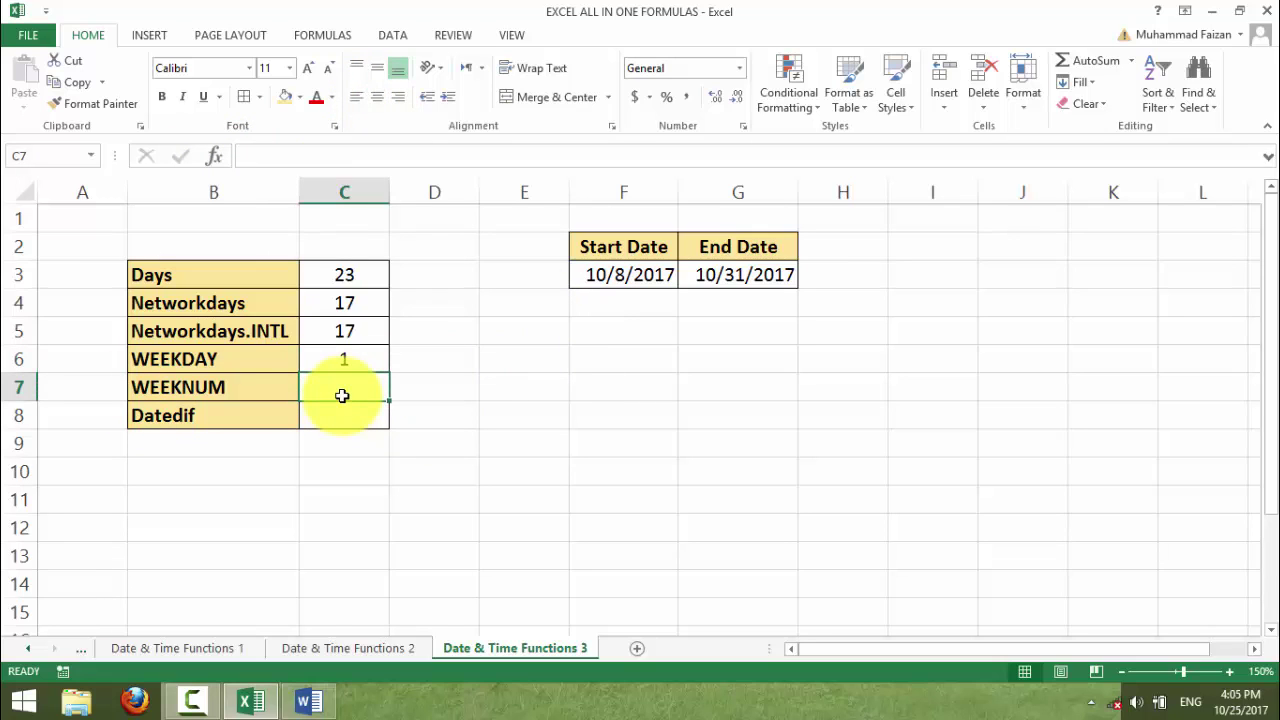
Enter =WEEKNUM(F3,1) in C7 for week 41 and centre it
{"action": "type", "text": "=week"}
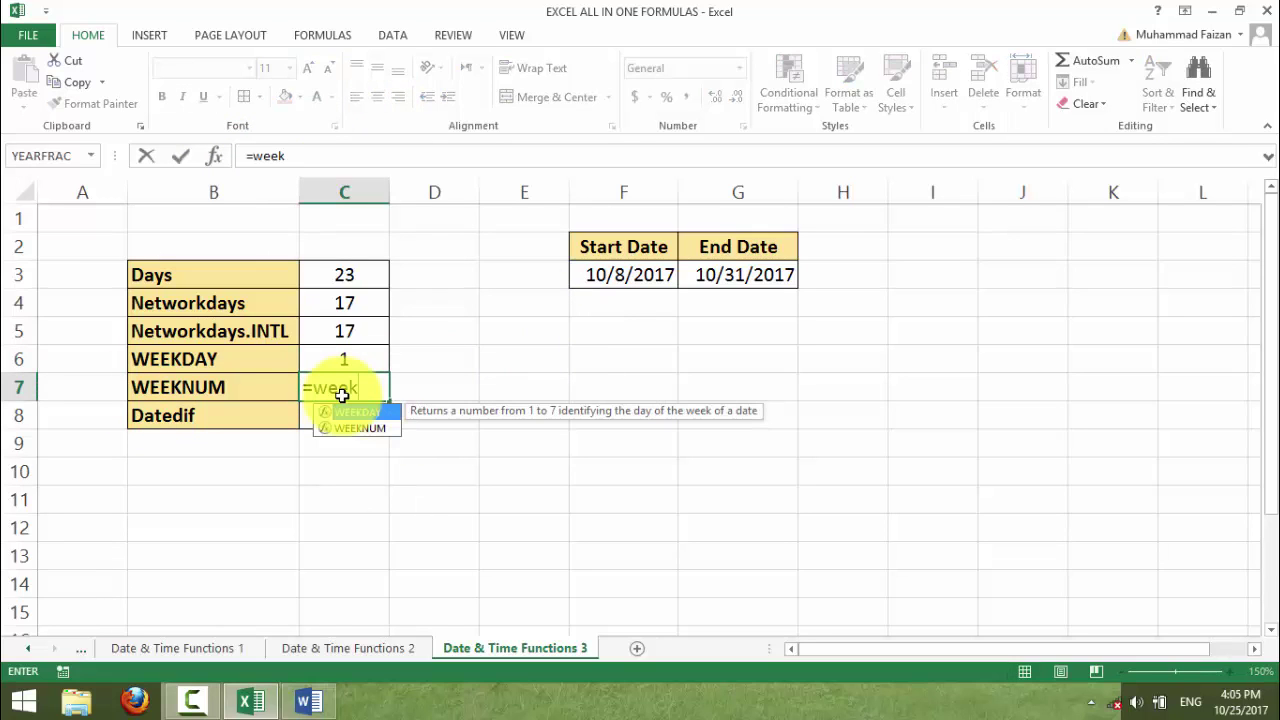
{"action": "key", "text": "Down"}
{"action": "key", "text": "Tab"}
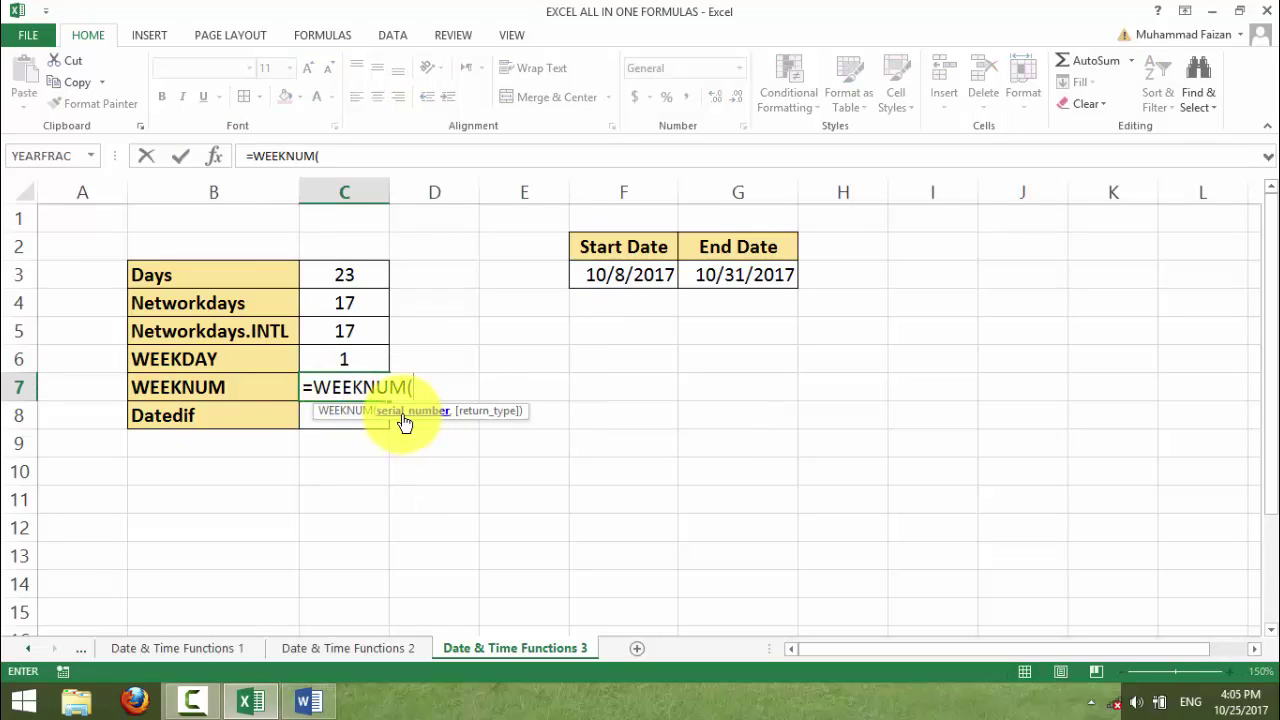
{"action": "left_click", "coordinate": [609, 275]}
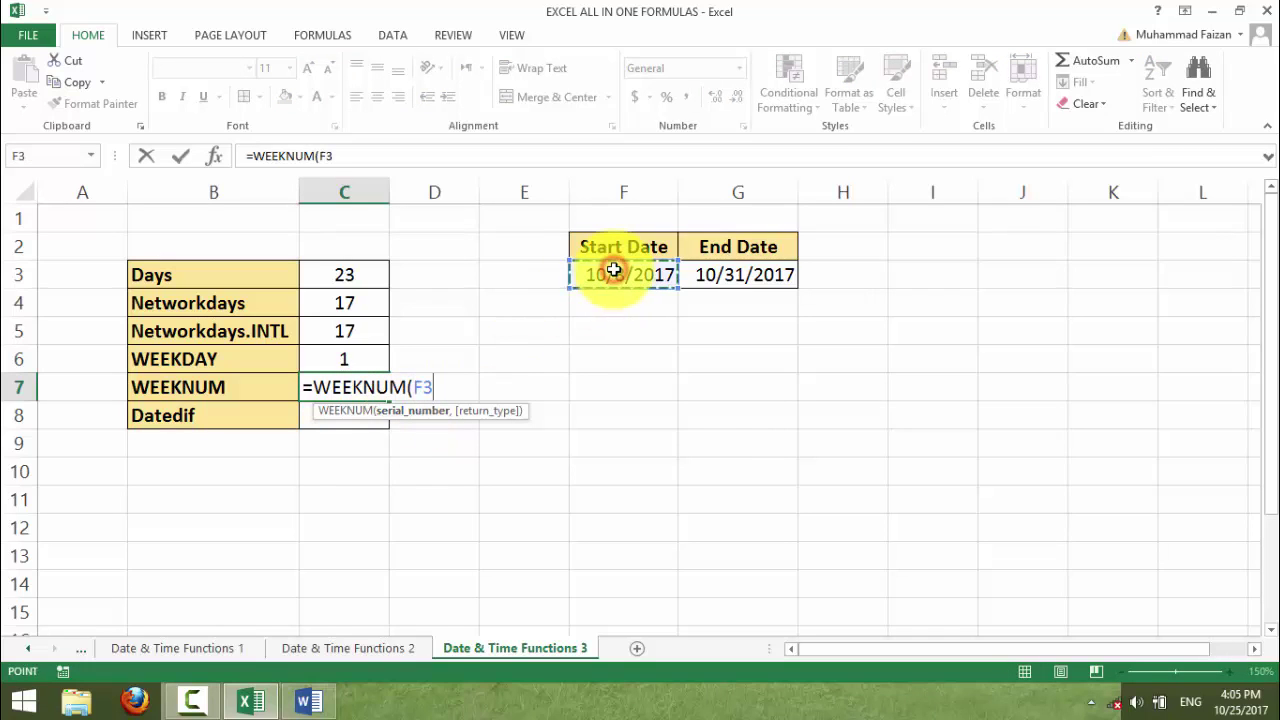
{"action": "type", "text": ","}
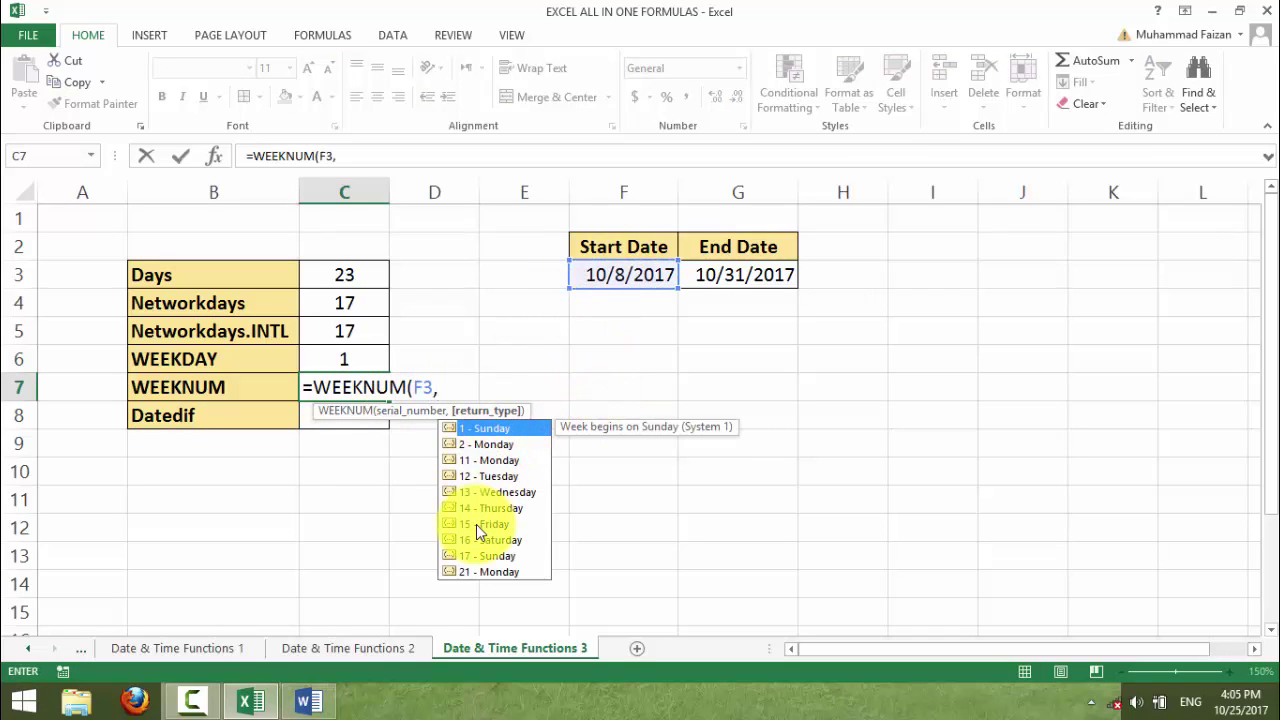
{"action": "type", "text": "1"}
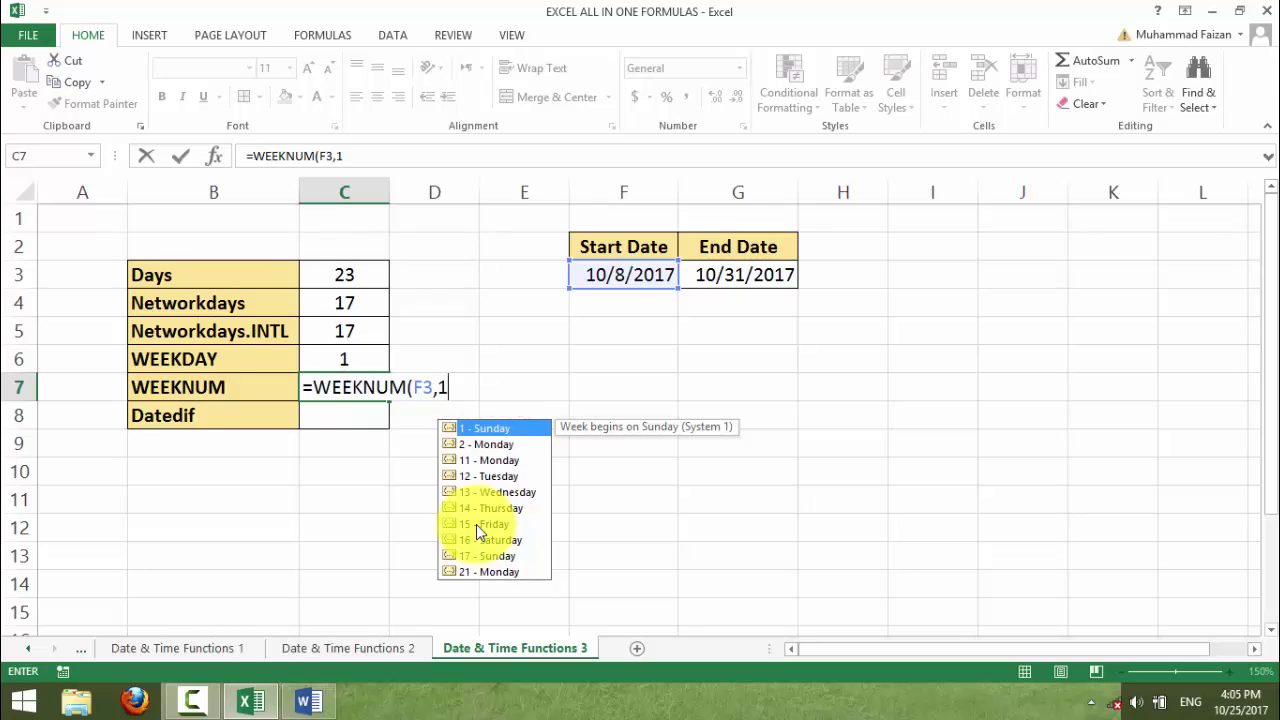
{"action": "key", "text": "Return"}
{"action": "left_click", "coordinate": [374, 388]}
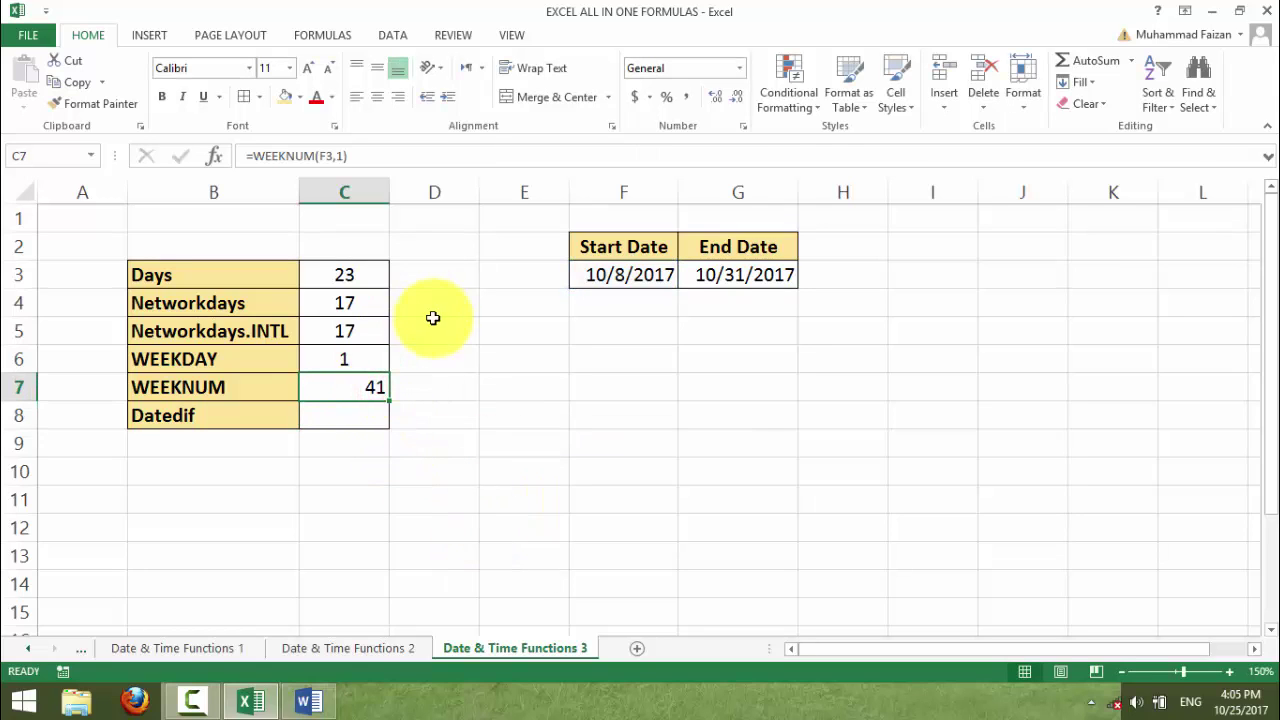
{"action": "left_click", "coordinate": [377, 96]}
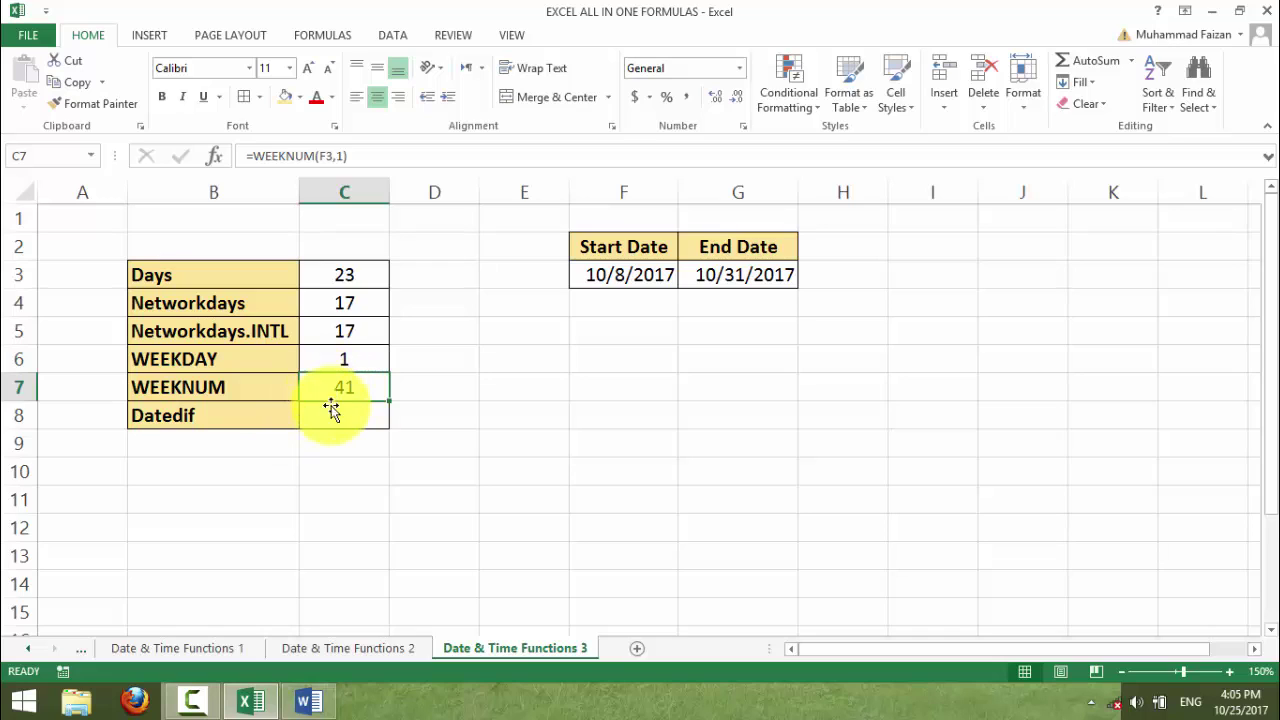
{"action": "left_click", "coordinate": [332, 412]}
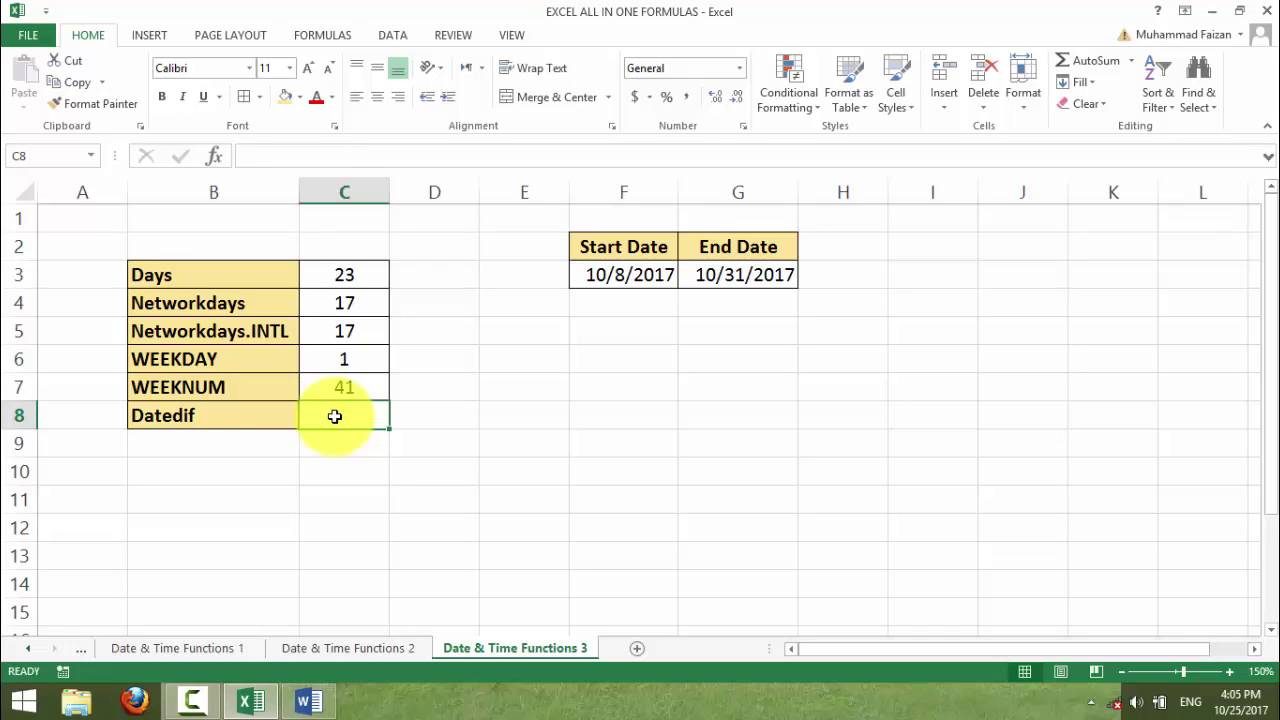
Clear all contents and formatting from the Datedif row B8:C8
{"action": "left_click_drag", "start_coordinate": [251, 417], "coordinate": [360, 417]}
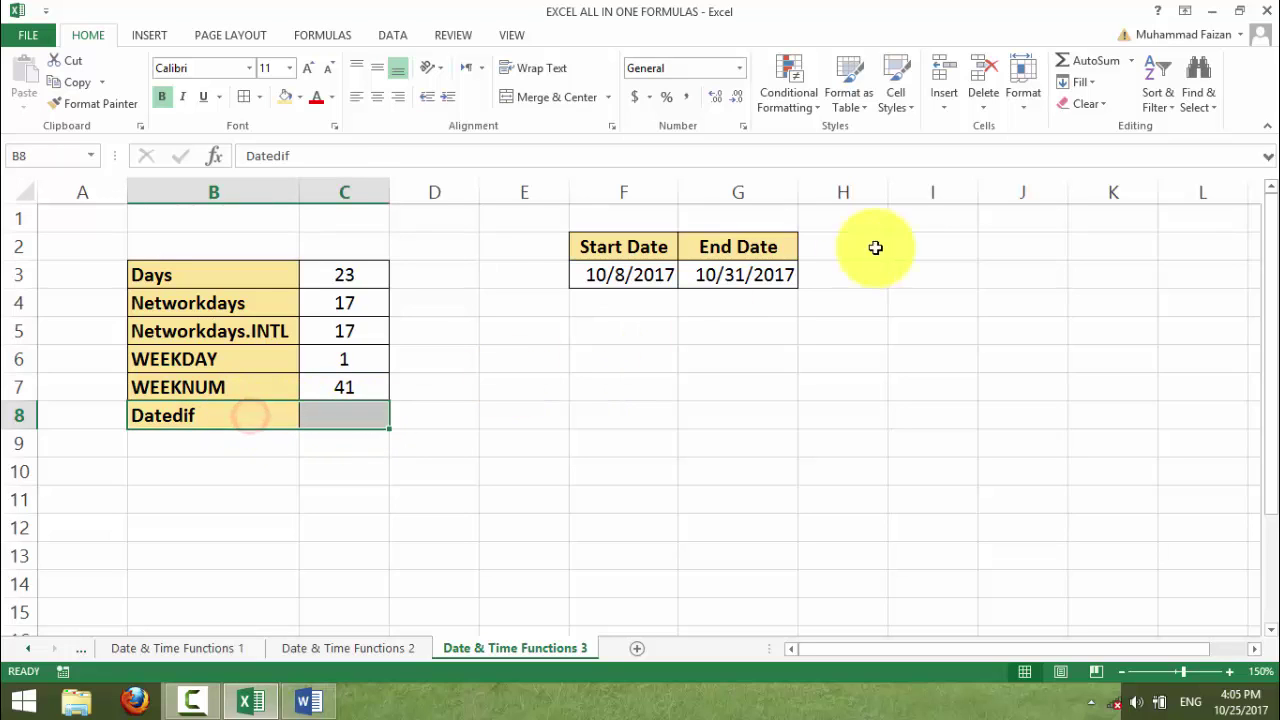
{"action": "left_click", "coordinate": [1077, 114]}
{"action": "left_click", "coordinate": [1090, 126]}
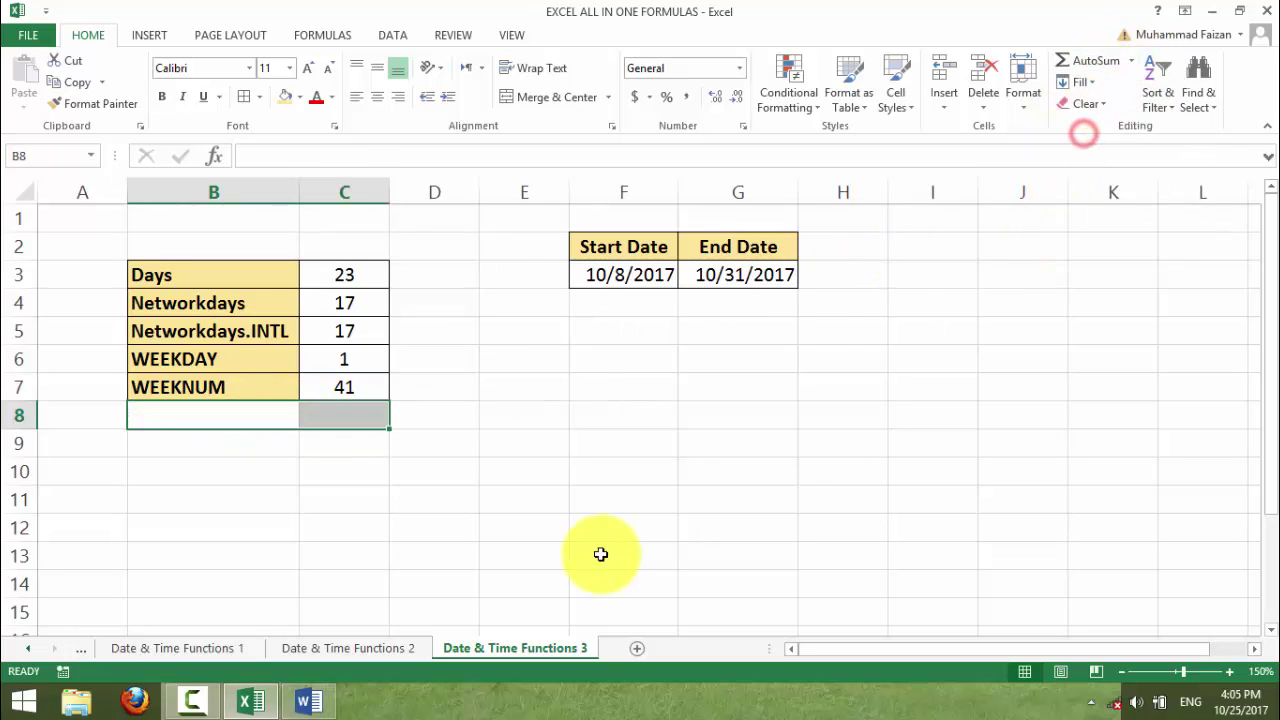
{"action": "left_click", "coordinate": [598, 552]}
{"action": "left_click", "coordinate": [300, 510]}
{"action": "left_click", "coordinate": [409, 443]}
{"action": "left_click", "coordinate": [200, 498]}
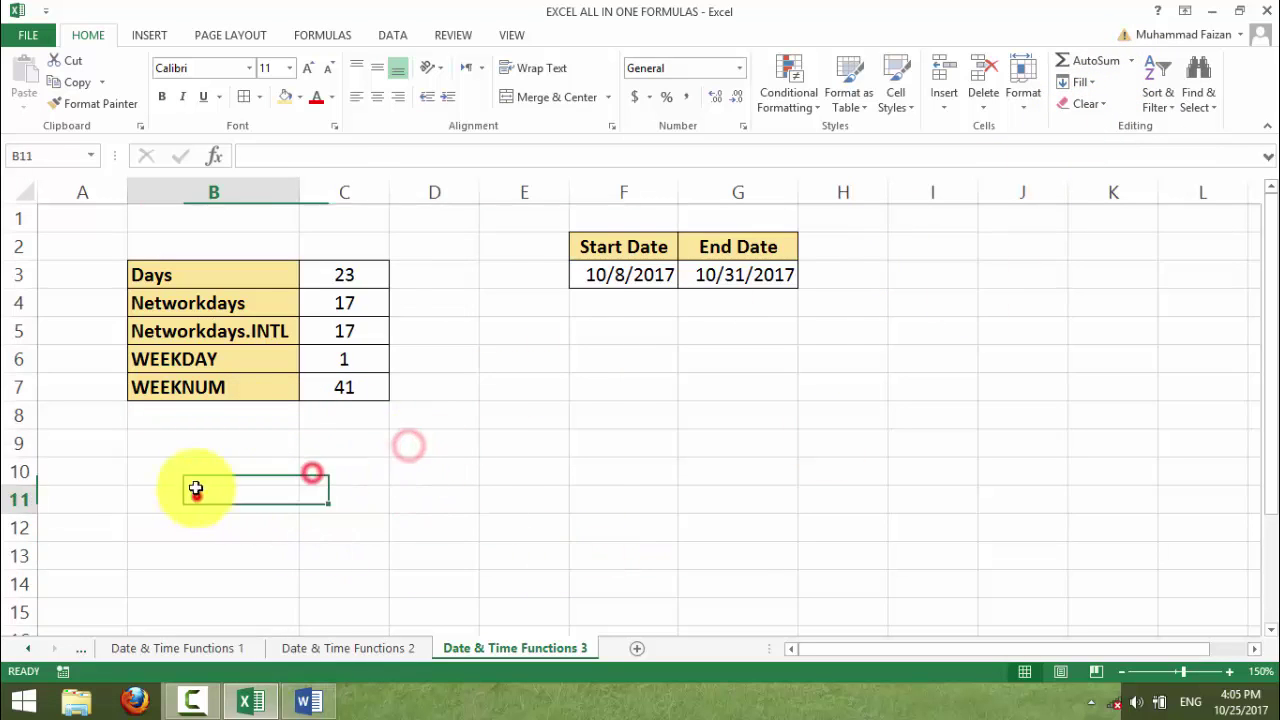
{"action": "left_click", "coordinate": [236, 472]}
{"action": "left_click", "coordinate": [312, 478]}
{"action": "left_click", "coordinate": [466, 476]}
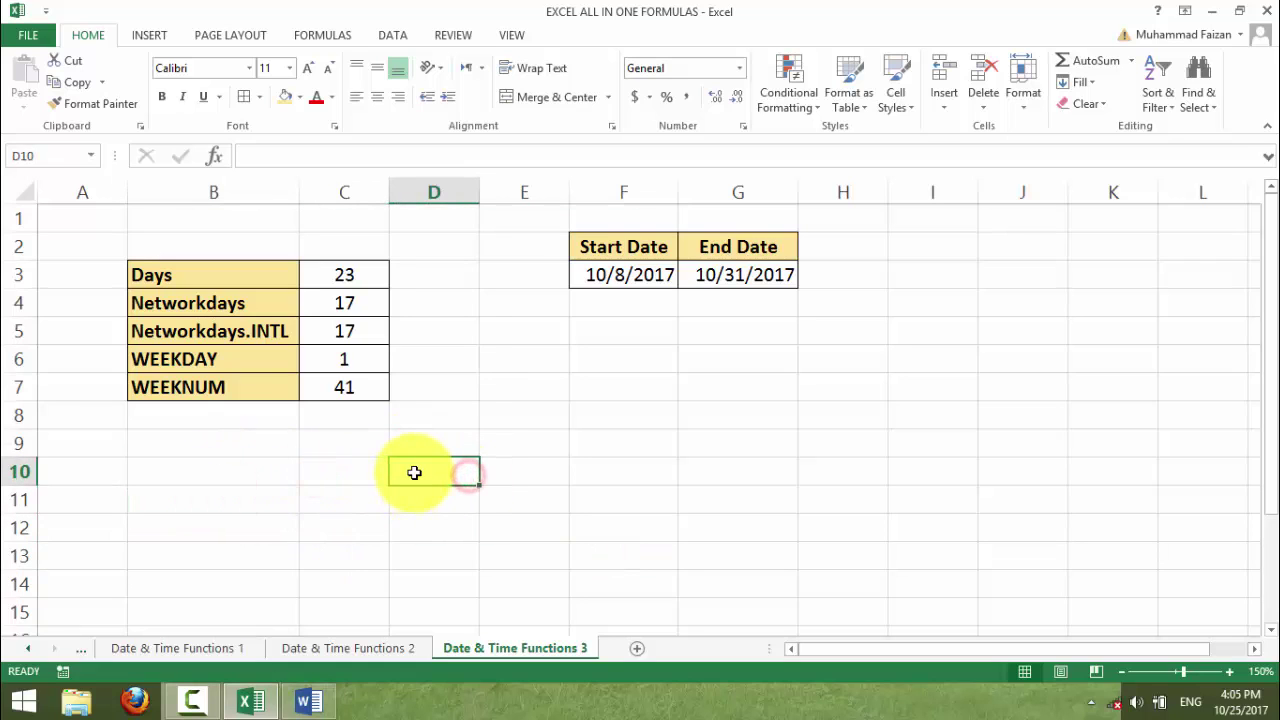
Type the headers Name, DOB, Year, Months and Days across D10:H10
{"action": "type", "text": "Na"}
{"action": "key", "text": "BackSpace"}
{"action": "key", "text": "BackSpace"}
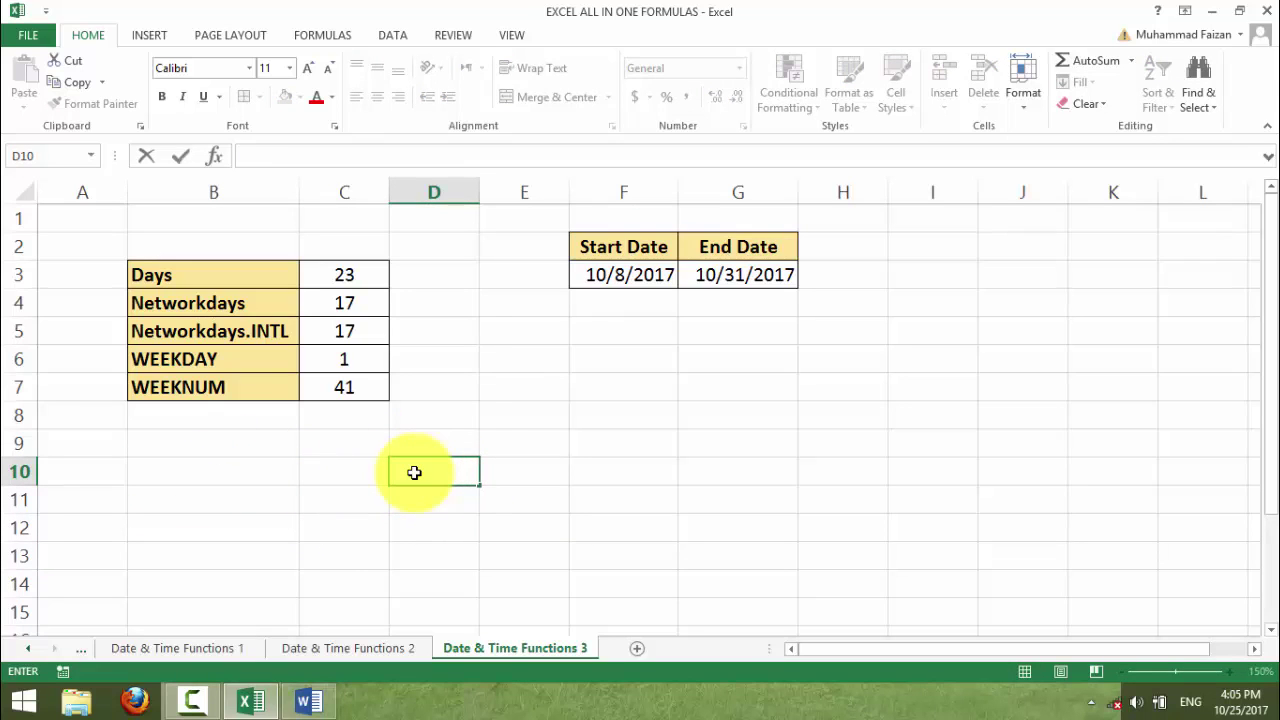
{"action": "type", "text": "Name"}
{"action": "key", "text": "Tab"}
{"action": "type", "text": "DOB"}
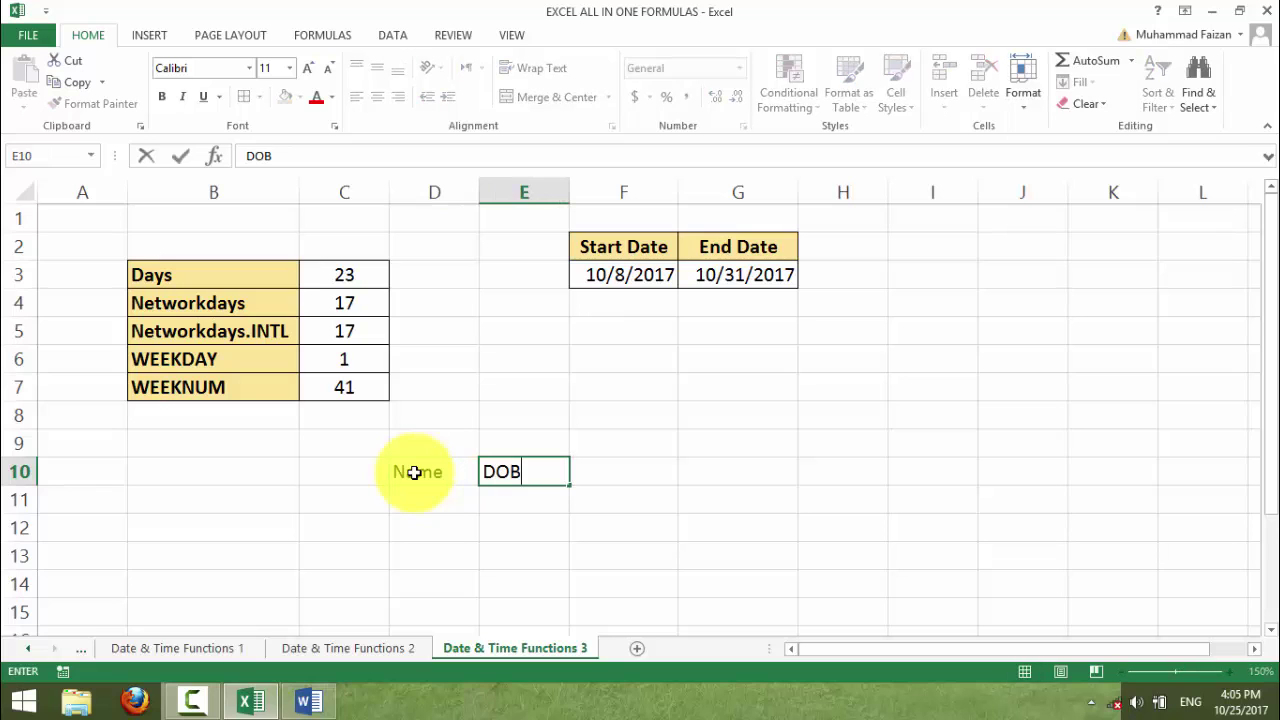
{"action": "key", "text": "Tab"}
{"action": "type", "text": "Year"}
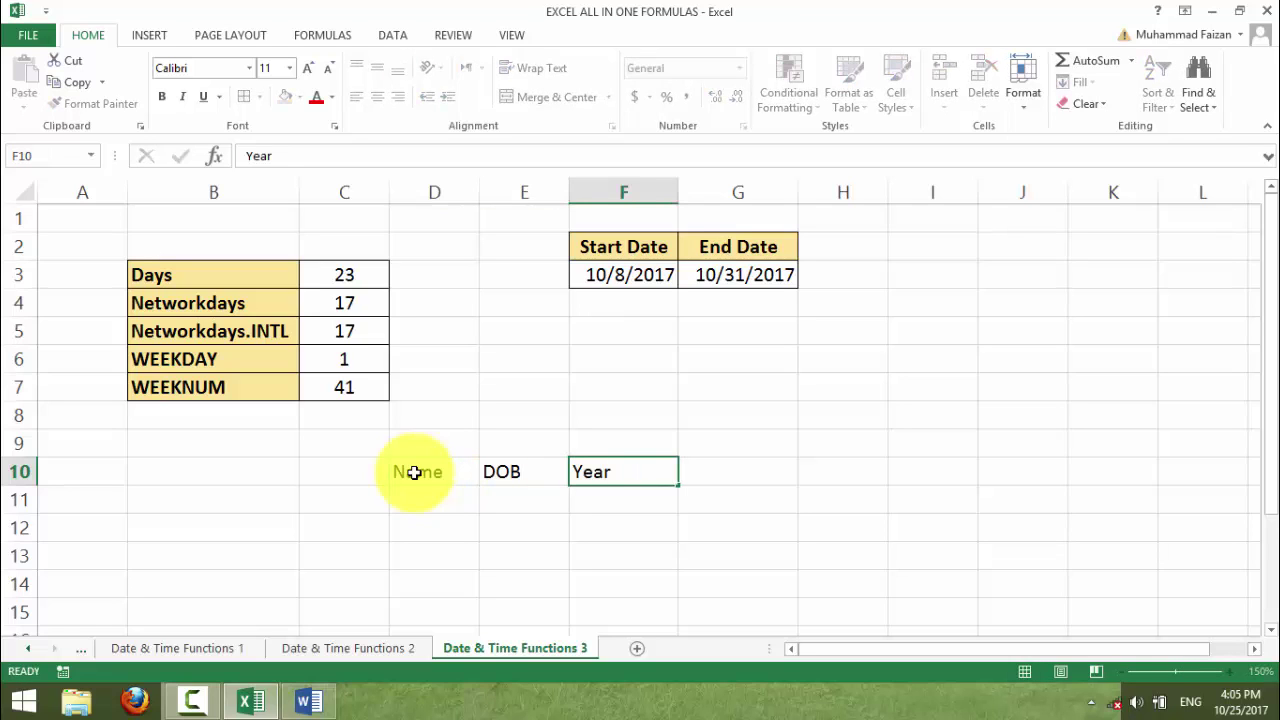
{"action": "key", "text": "Tab"}
{"action": "type", "text": "Months"}
{"action": "key", "text": "Tab"}
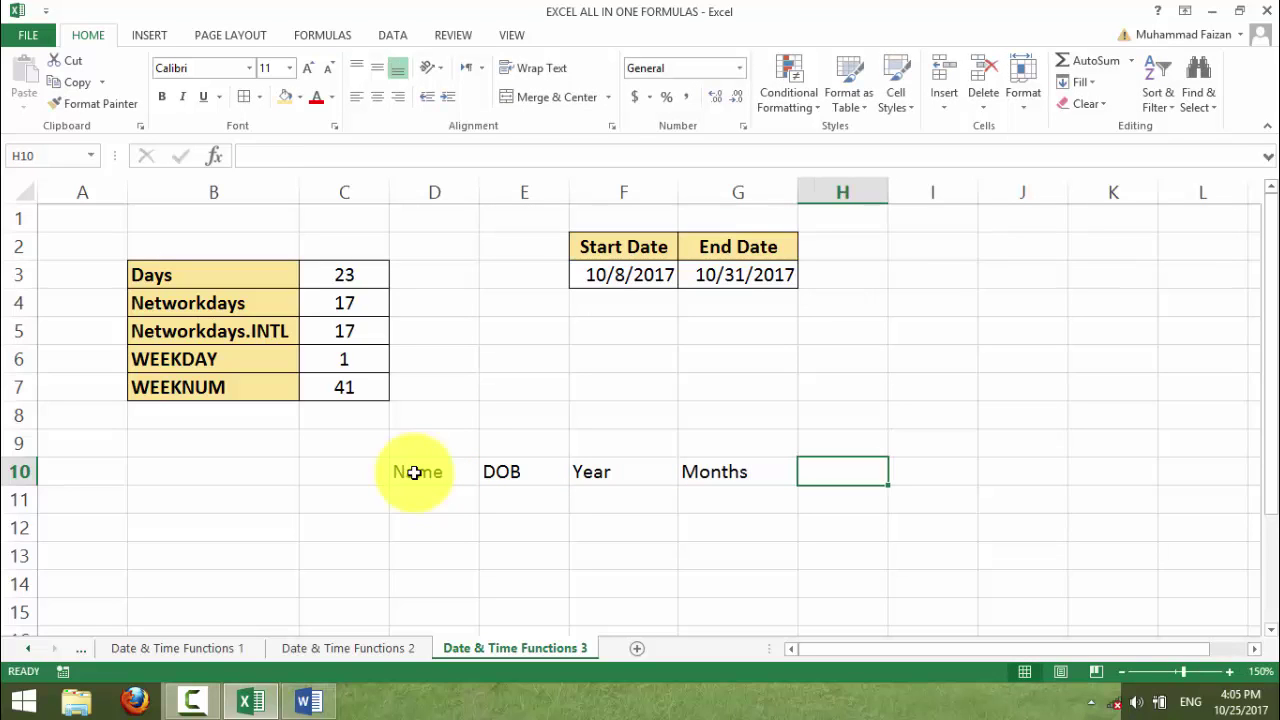
{"action": "type", "text": "Days"}
{"action": "key", "text": "Return"}
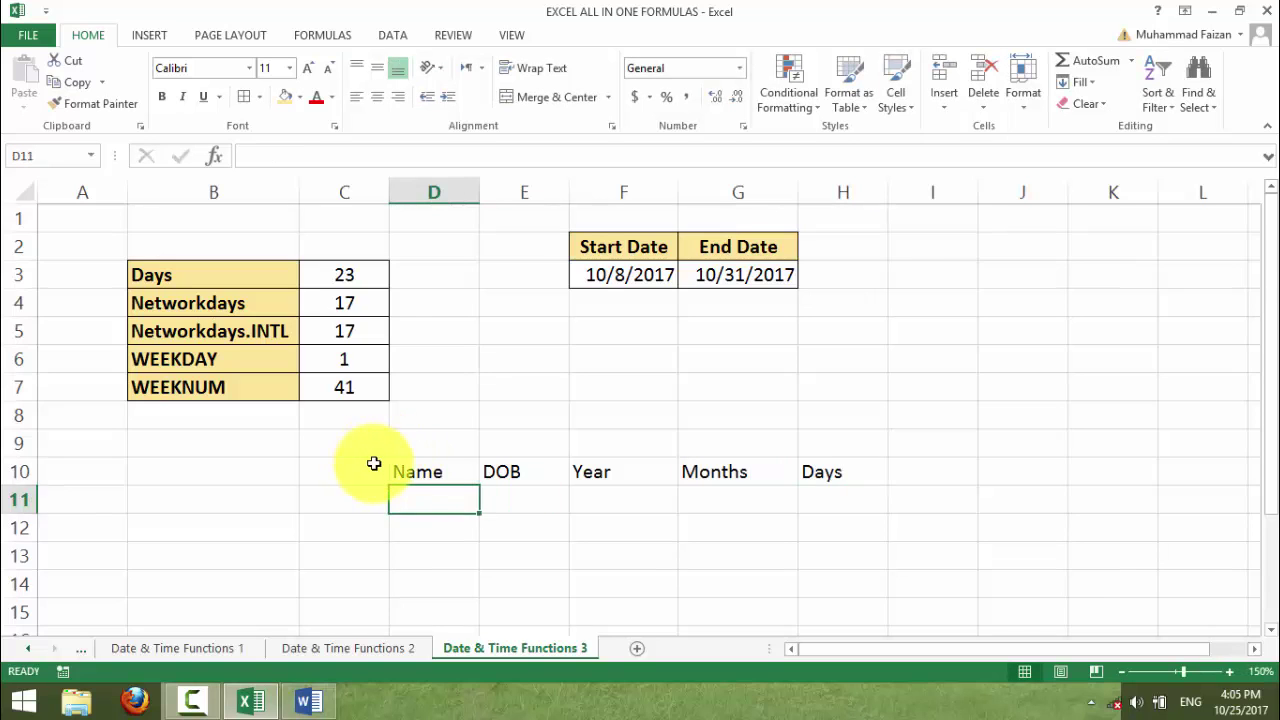
Correct the last two headers to Month and Days, then select D10:H15
{"action": "scroll", "coordinate": [390, 440], "scroll_direction": "down", "scroll_amount": 1}
{"action": "left_click", "coordinate": [757, 387]}
{"action": "double_click", "coordinate": [757, 387]}
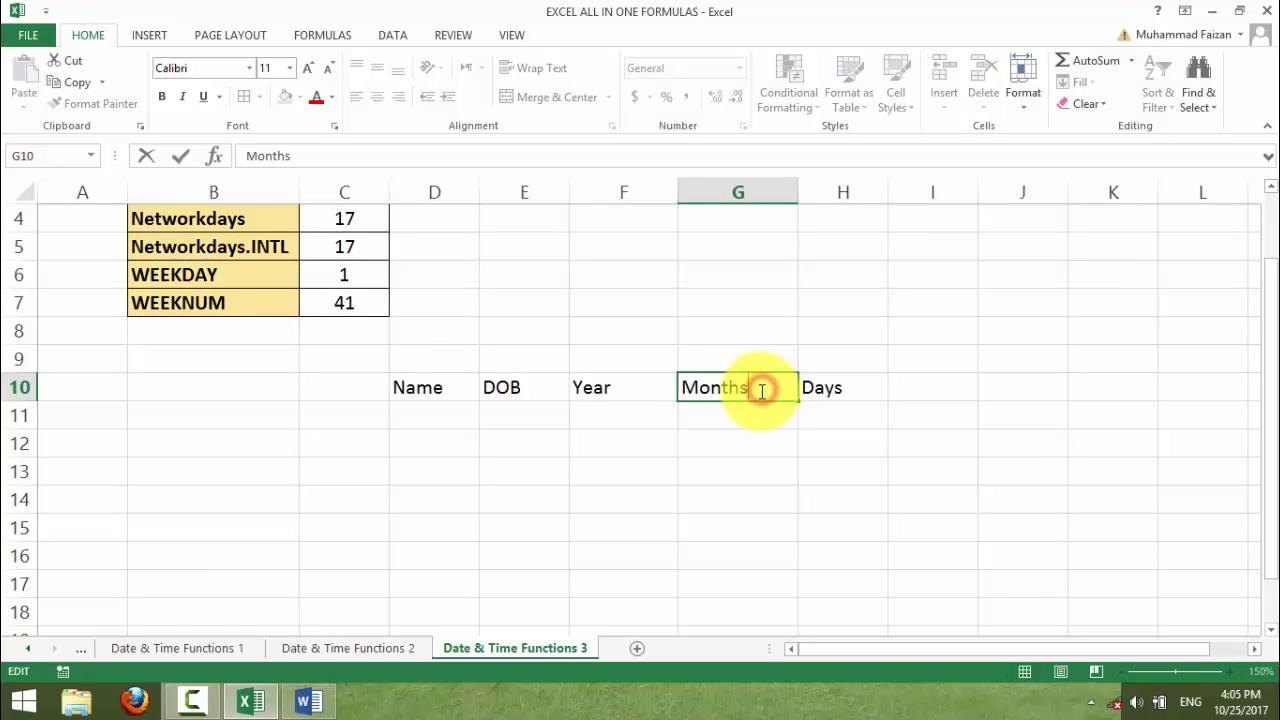
{"action": "key", "text": "BackSpace"}
{"action": "double_click", "coordinate": [828, 387]}
{"action": "key", "text": "BackSpace"}
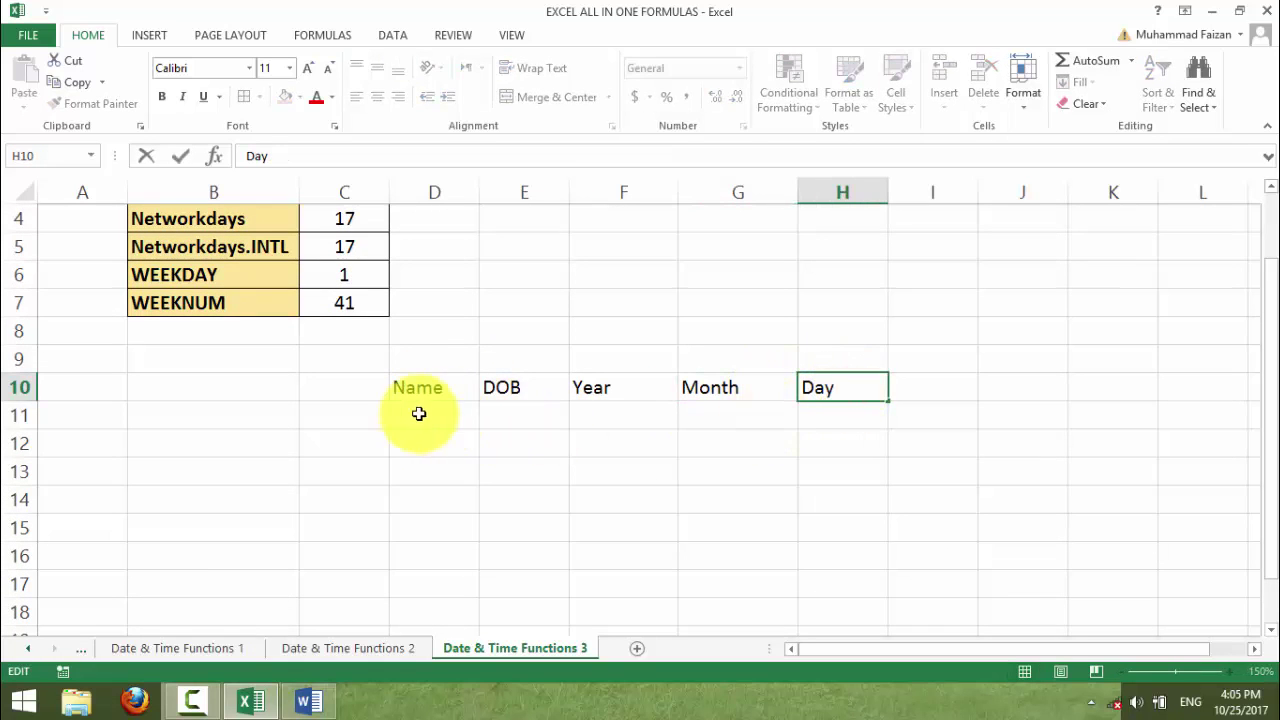
{"action": "left_click_drag", "start_coordinate": [418, 389], "coordinate": [866, 527]}
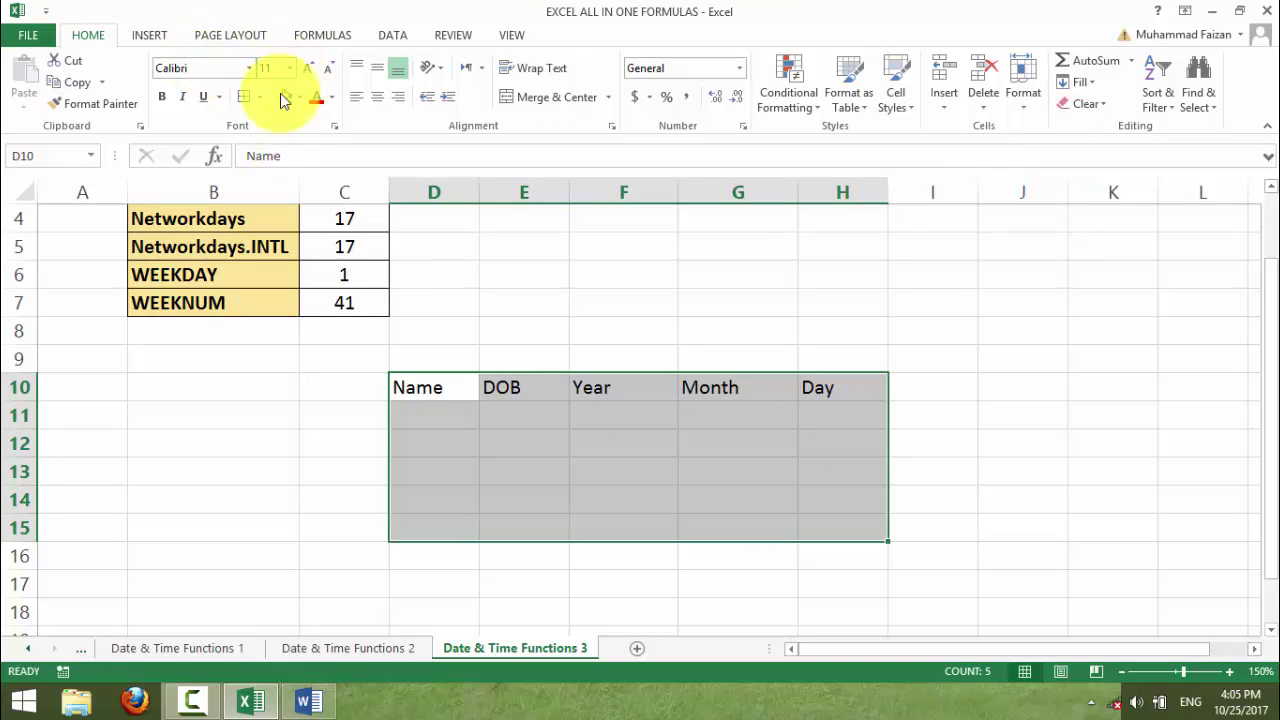
Apply All Borders to D10:H15 and make the header row centred, tan-filled and bold
{"action": "left_click", "coordinate": [243, 96]}
{"action": "left_click_drag", "start_coordinate": [452, 396], "coordinate": [814, 391]}
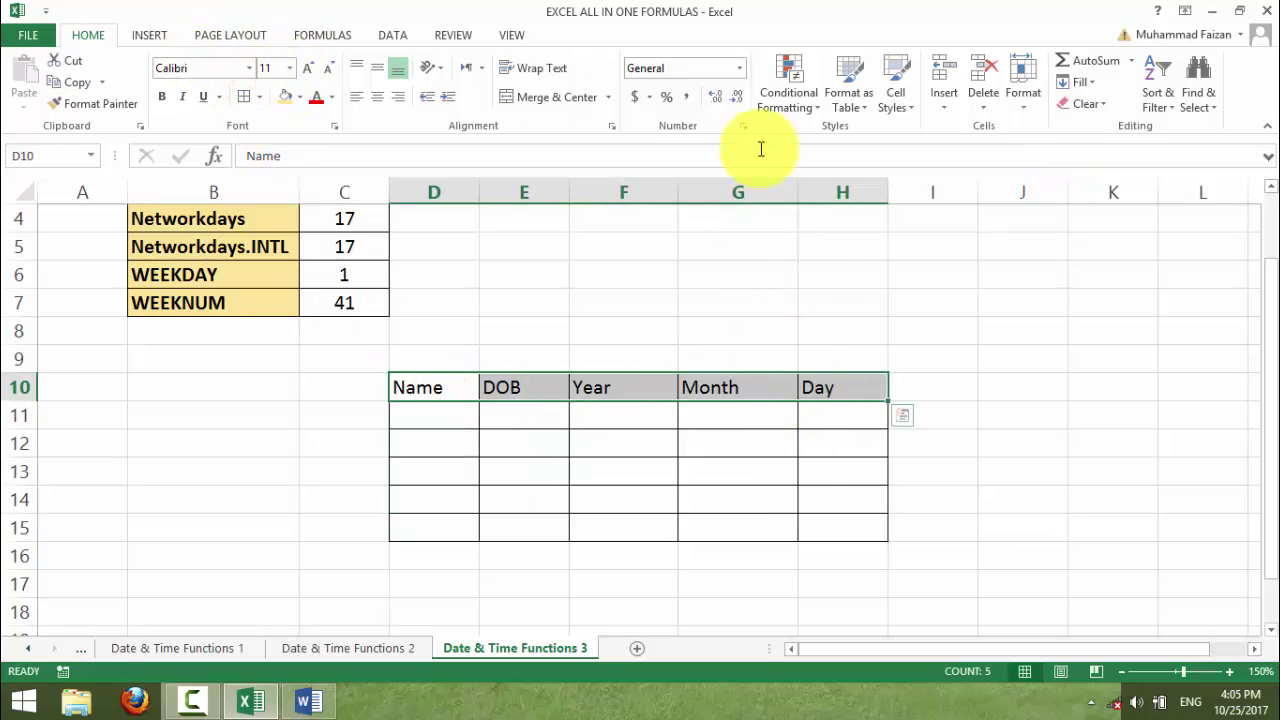
{"action": "left_click", "coordinate": [377, 96]}
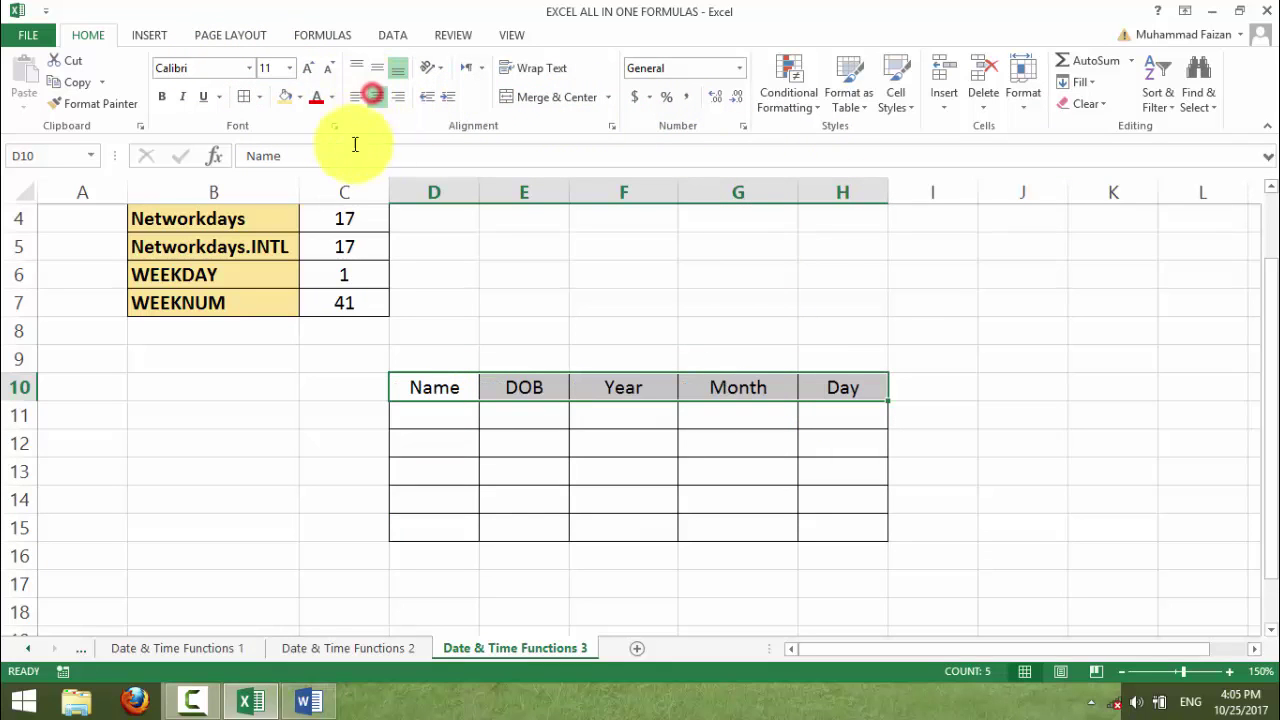
{"action": "left_click", "coordinate": [285, 96]}
{"action": "left_click", "coordinate": [161, 96]}
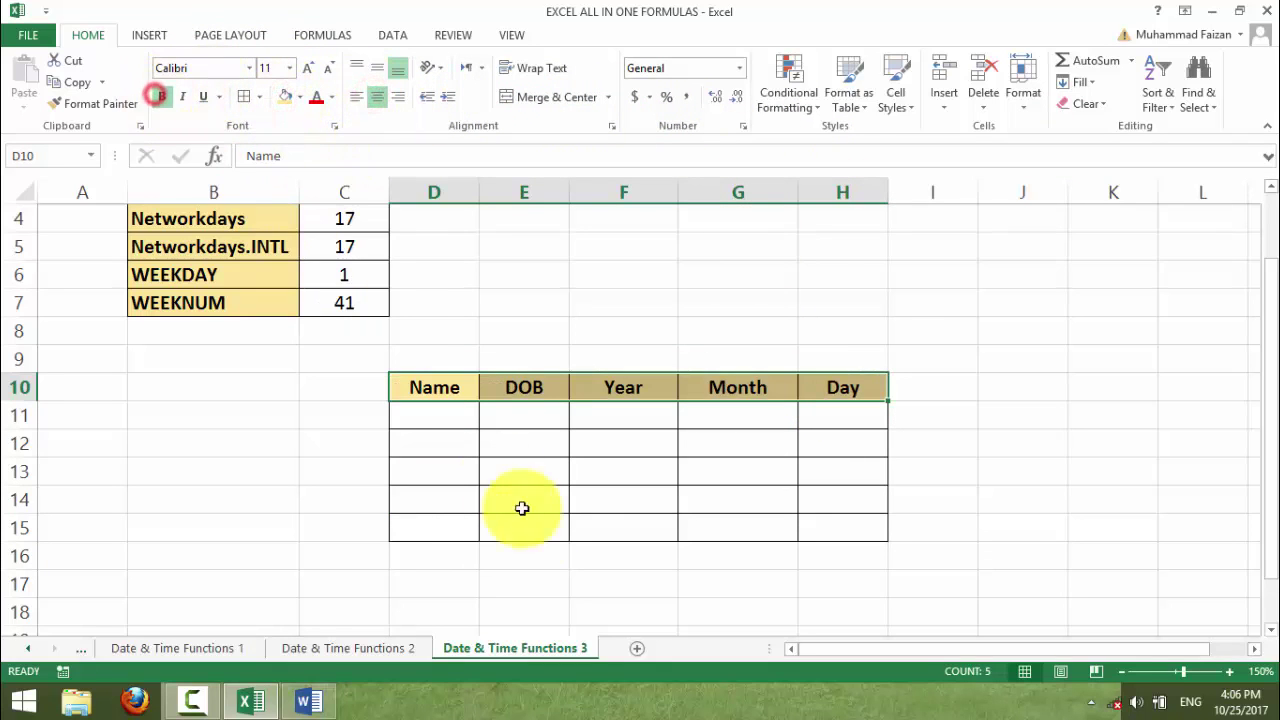
{"action": "left_click", "coordinate": [526, 527]}
{"action": "left_click", "coordinate": [435, 421]}
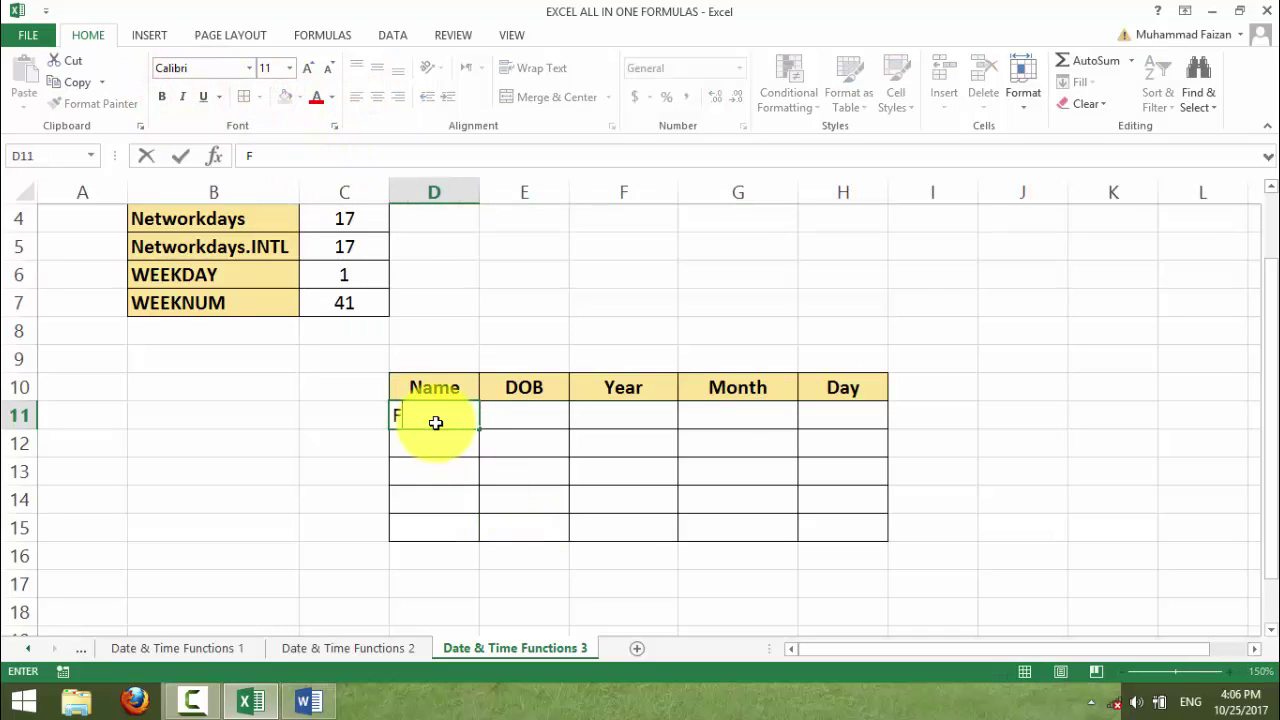
Enter five people's names down D11:D15, one per row
{"action": "type", "text": "Faisal"}
{"action": "key", "text": "Return"}
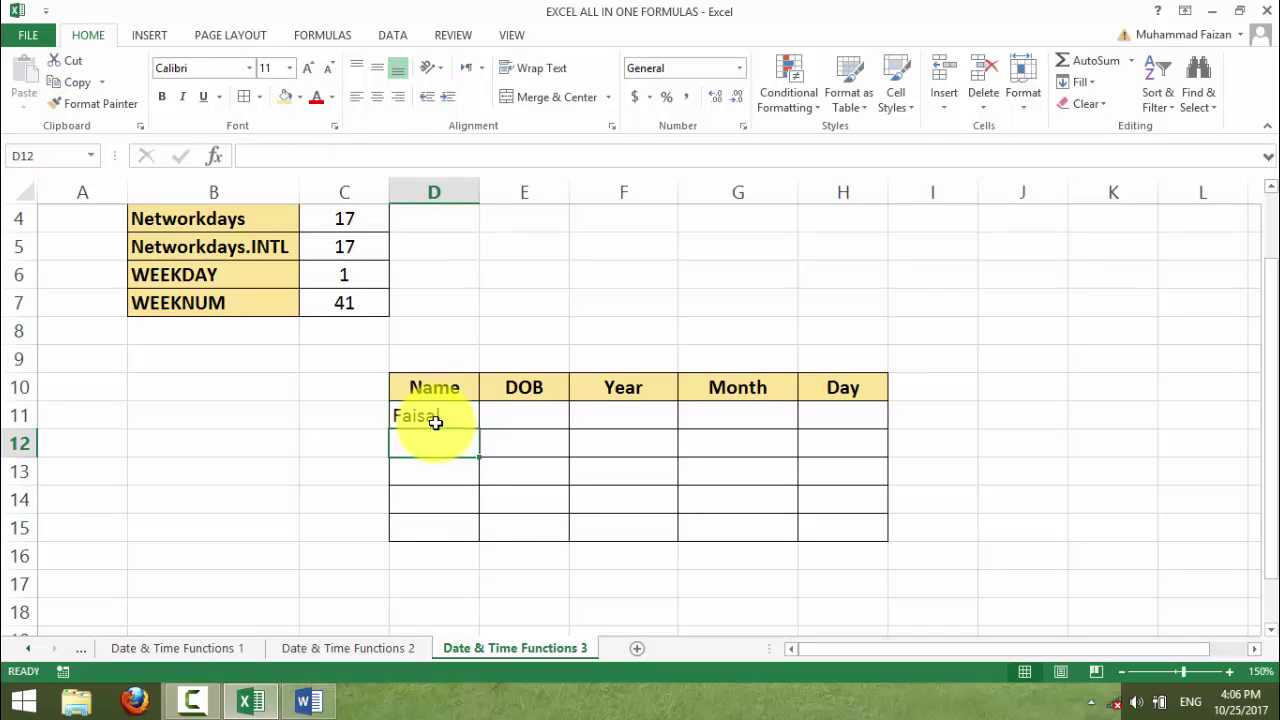
{"action": "type", "text": "Salma"}
{"action": "key", "text": "Return"}
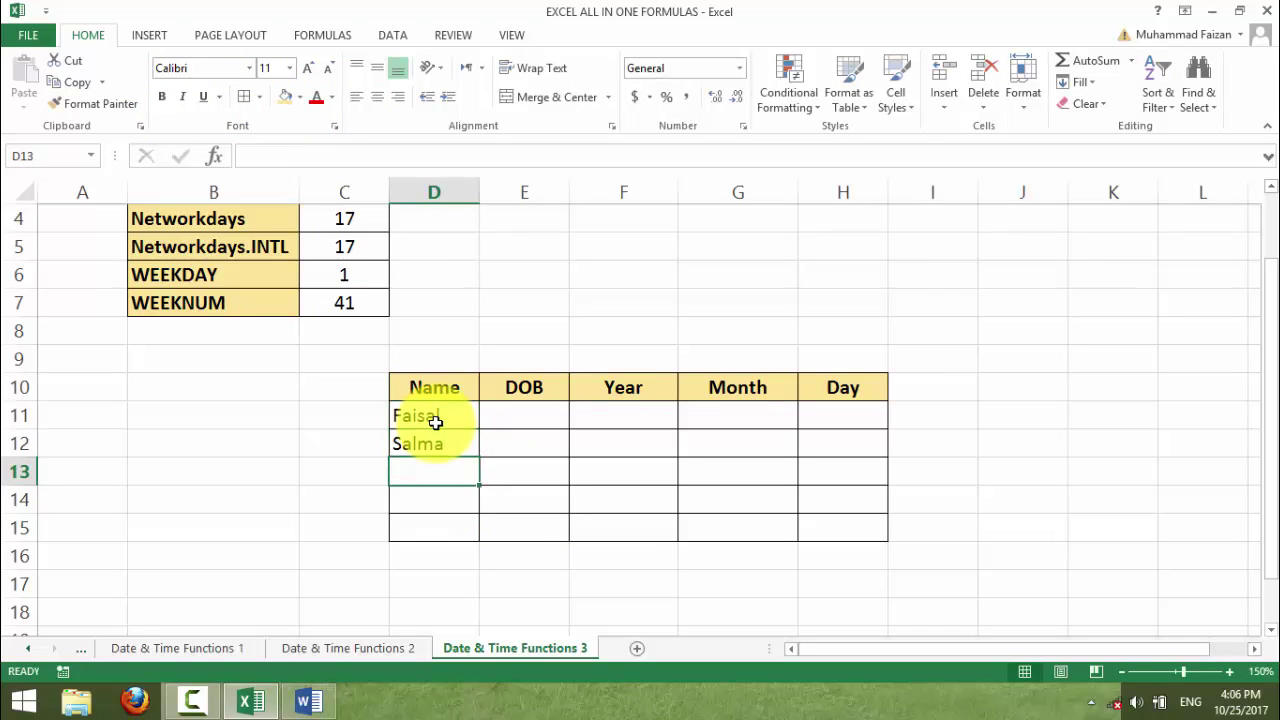
{"action": "type", "text": "Asif"}
{"action": "key", "text": "Return"}
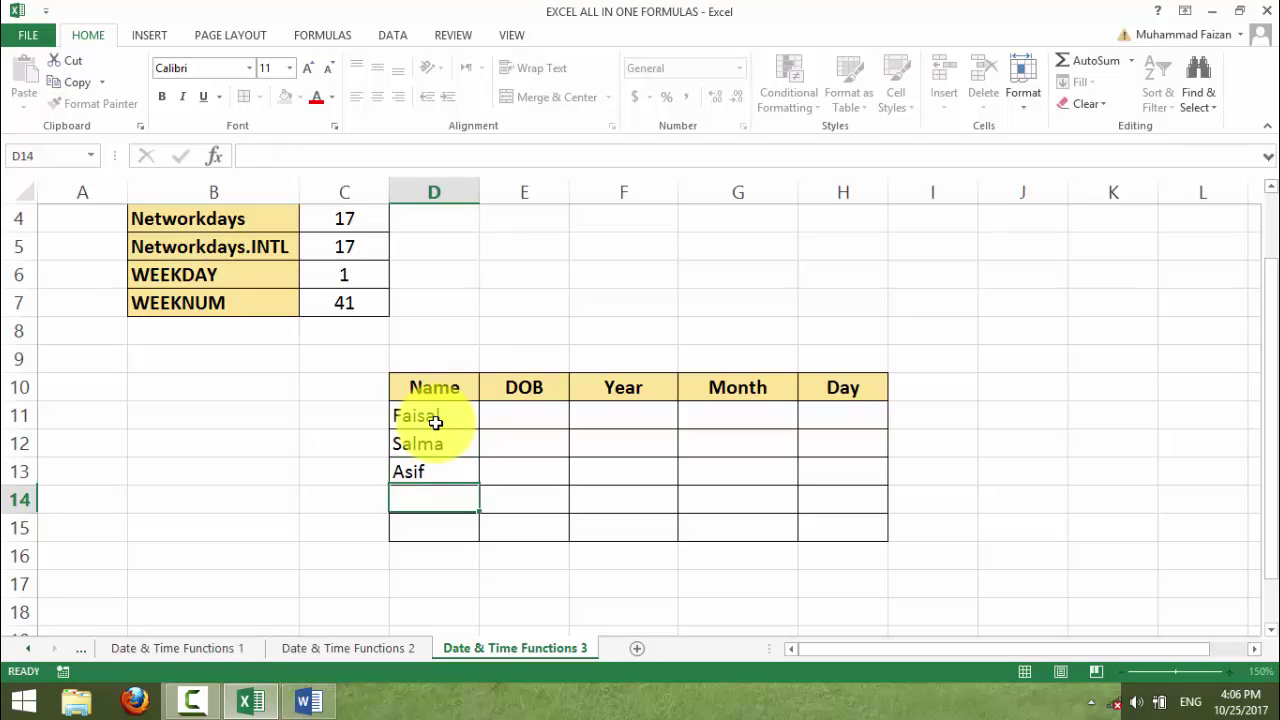
{"action": "type", "text": "Nouman"}
{"action": "key", "text": "Return"}
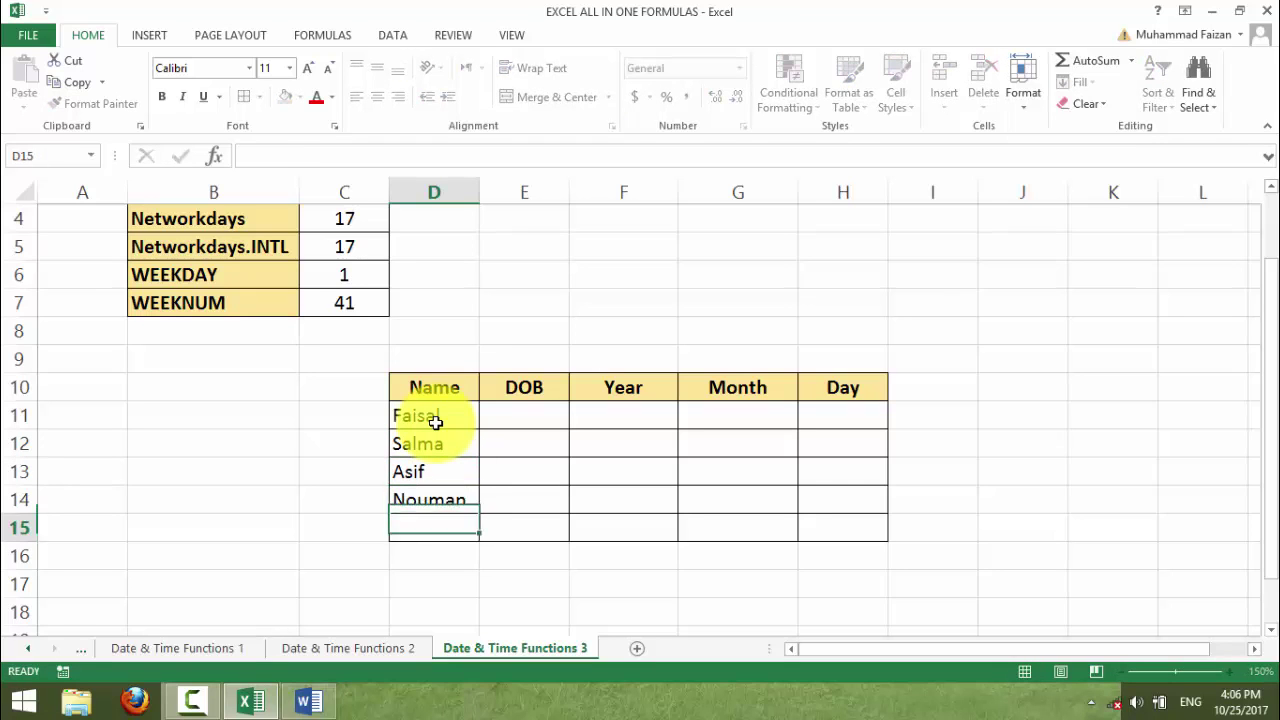
{"action": "type", "text": "Usman"}
{"action": "key", "text": "Return"}
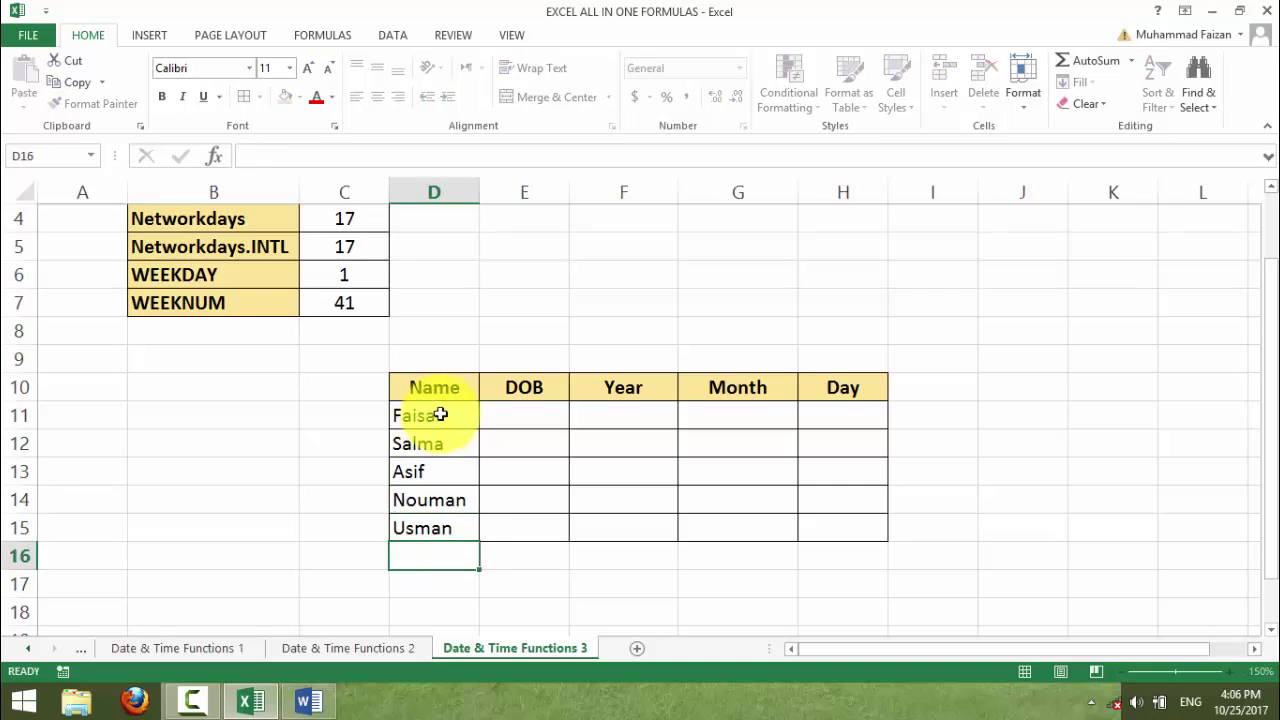
{"action": "left_click", "coordinate": [517, 411]}
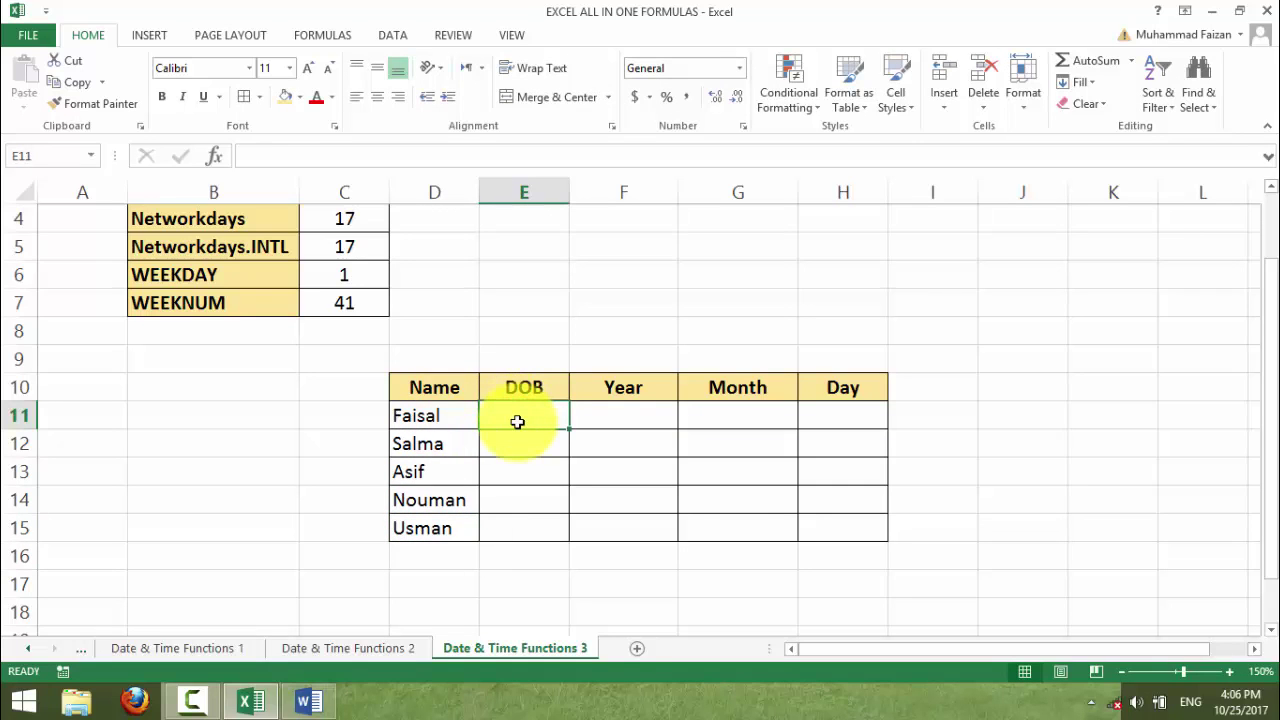
Enter birth dates 5/2/1997, 4/5/1998 and 2/3/1999 into E11:E13
{"action": "type", "text": "5"}
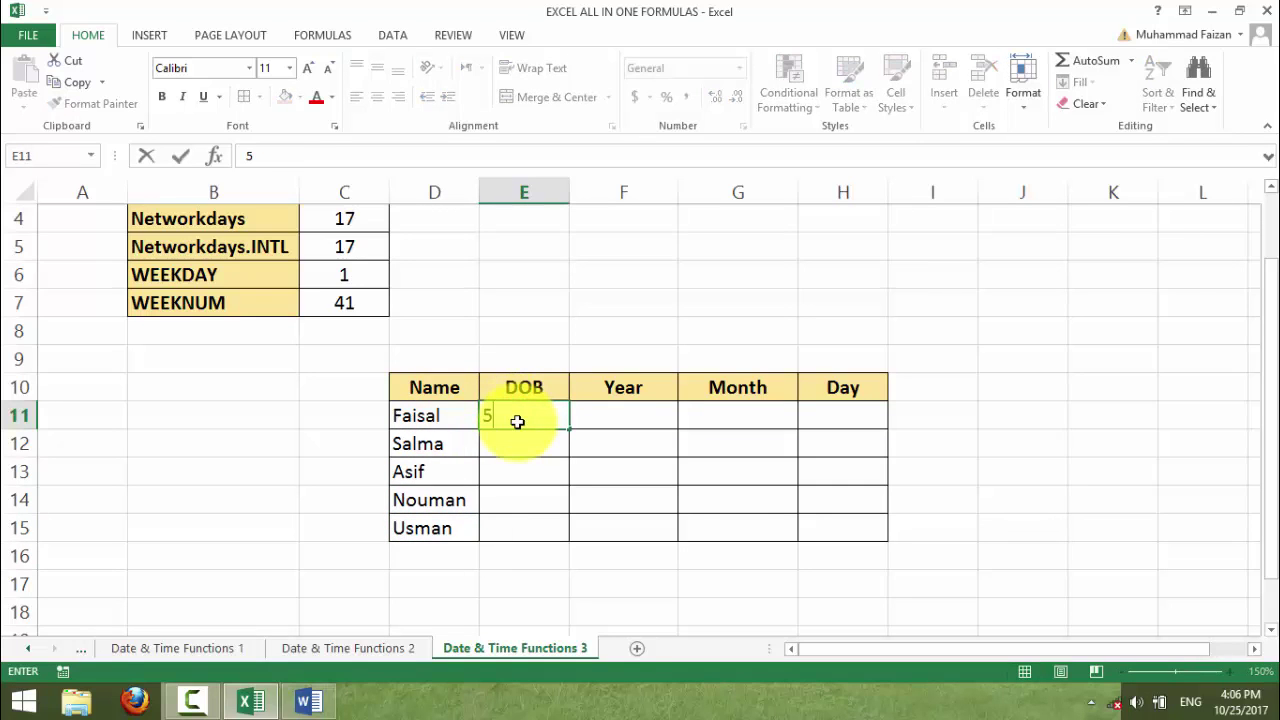
{"action": "type", "text": "/2/1997"}
{"action": "key", "text": "Return"}
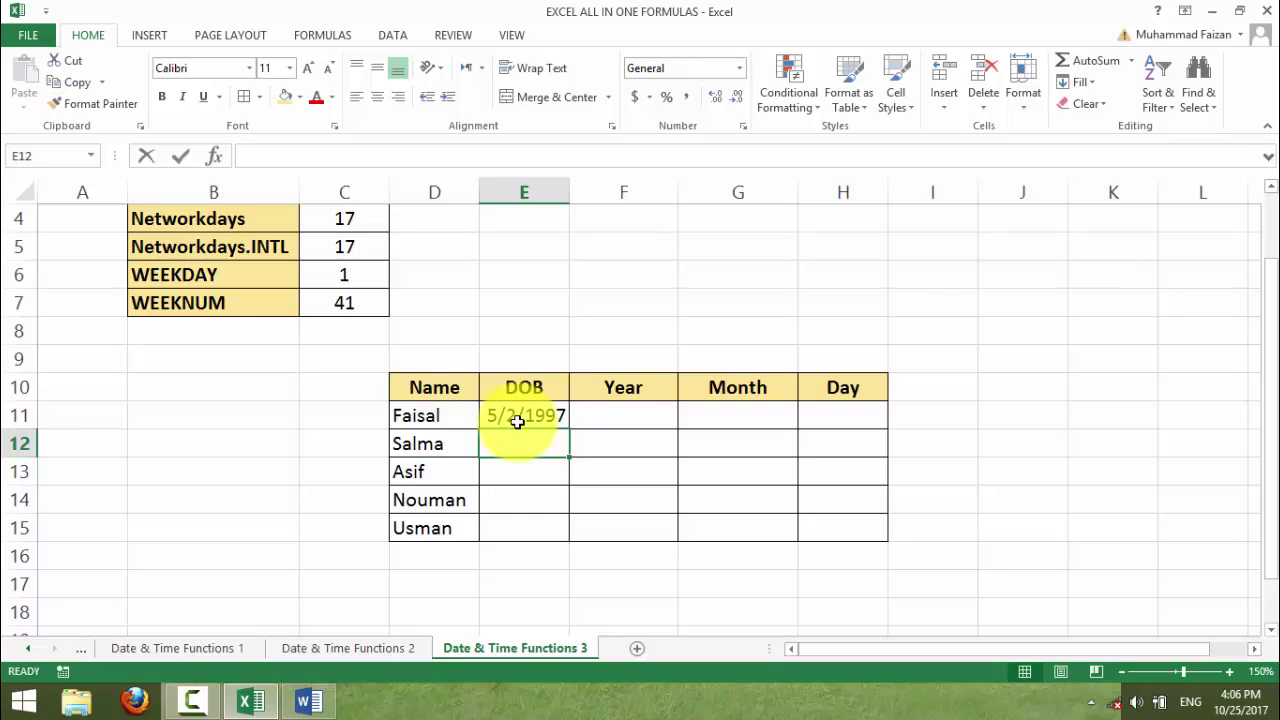
{"action": "type", "text": "4"}
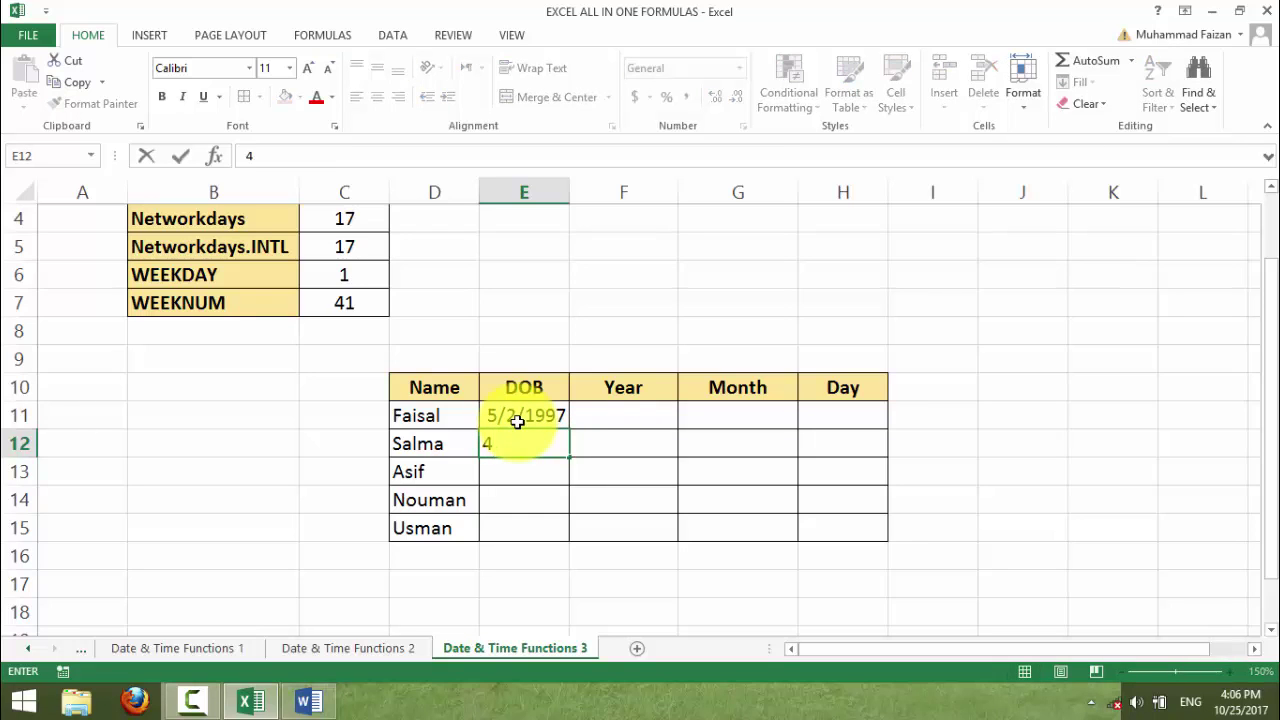
{"action": "type", "text": "./5/1"}
{"action": "type", "text": "998"}
{"action": "key", "text": "Return"}
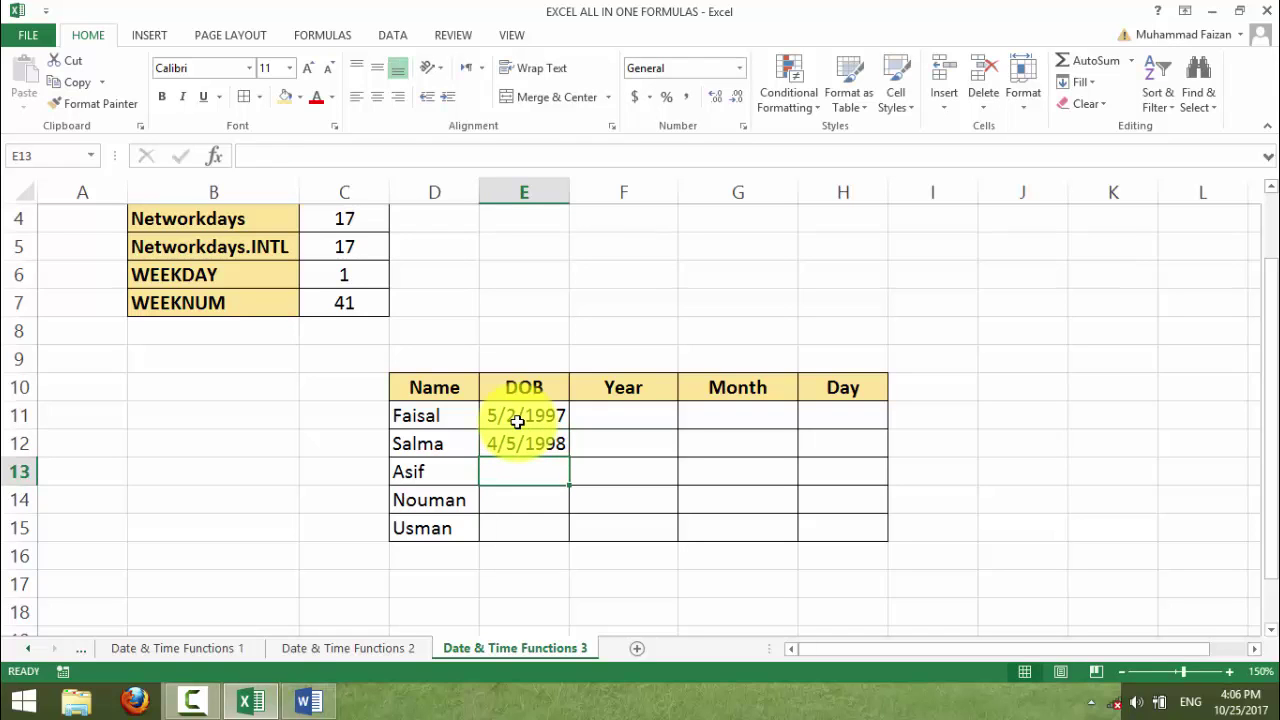
{"action": "type", "text": "2."}
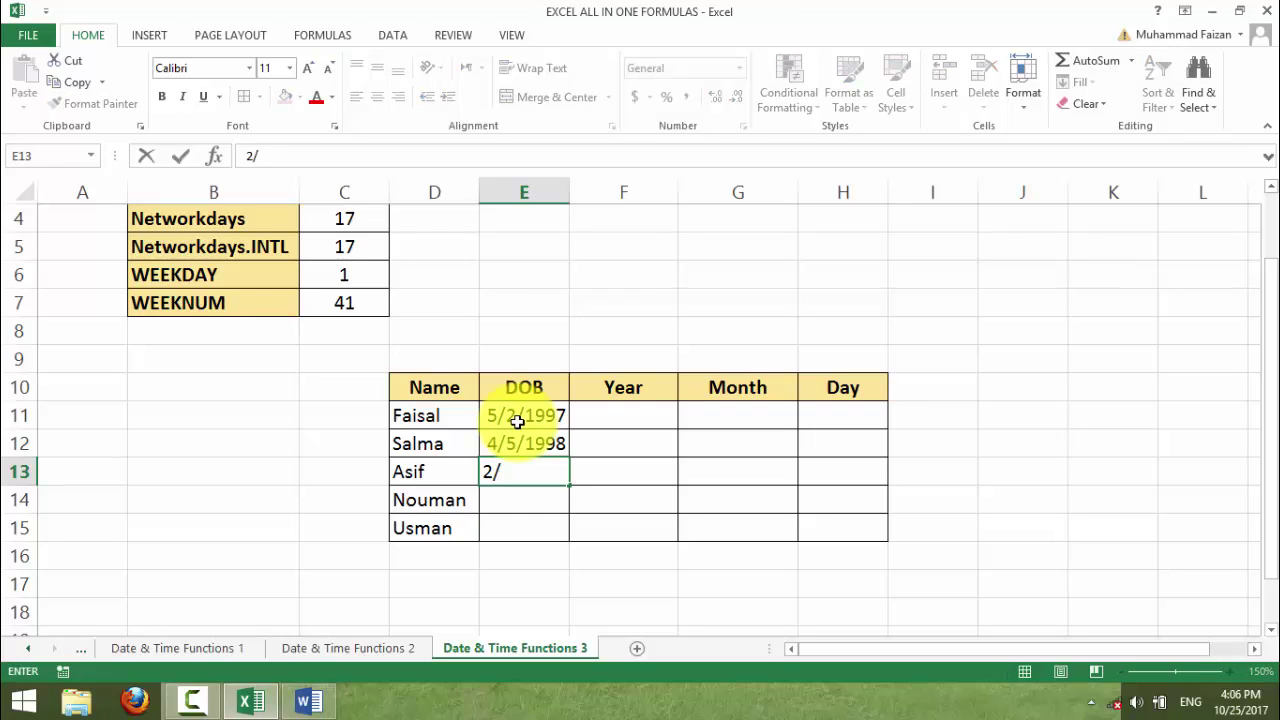
{"action": "type", "text": "3/1"}
{"action": "type", "text": "999"}
{"action": "key", "text": "Return"}
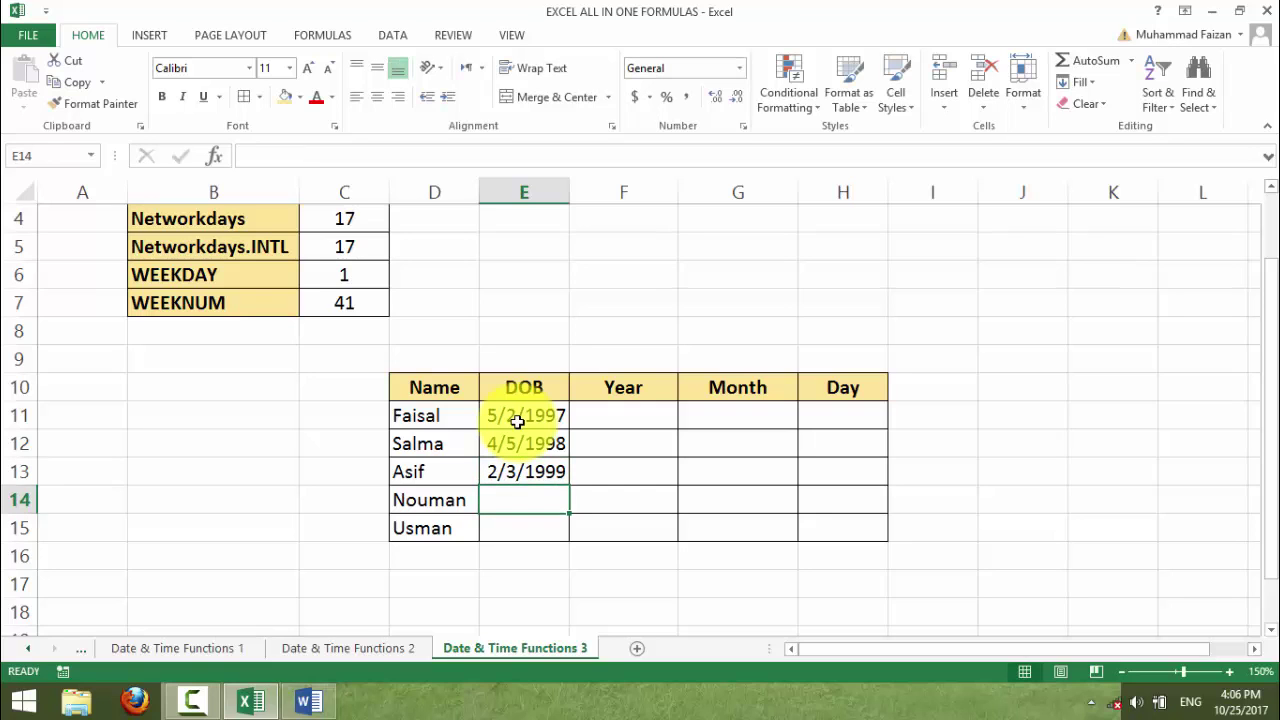
Enter birth dates 2/6/1987 and 4/5/1990 into E14:E15, then select the DOB column
{"action": "type", "text": "2."}
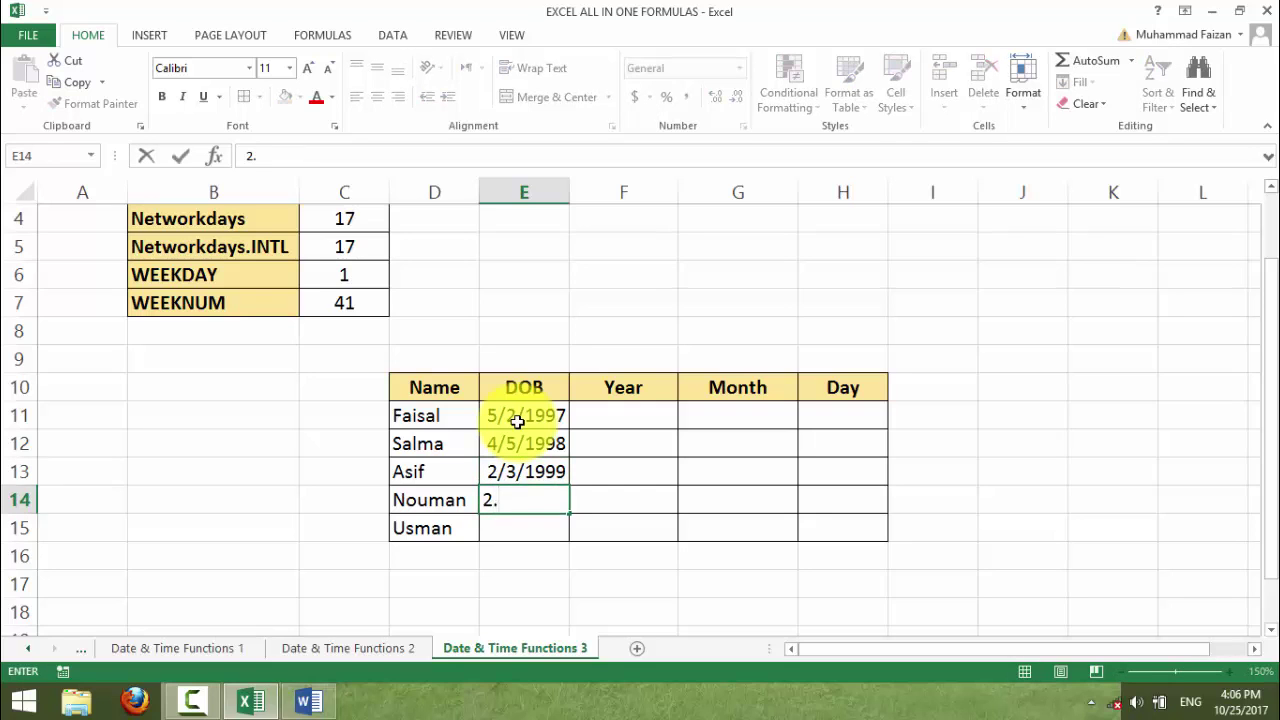
{"action": "key", "text": "BackSpace"}
{"action": "type", "text": "/6/1"}
{"action": "type", "text": "87"}
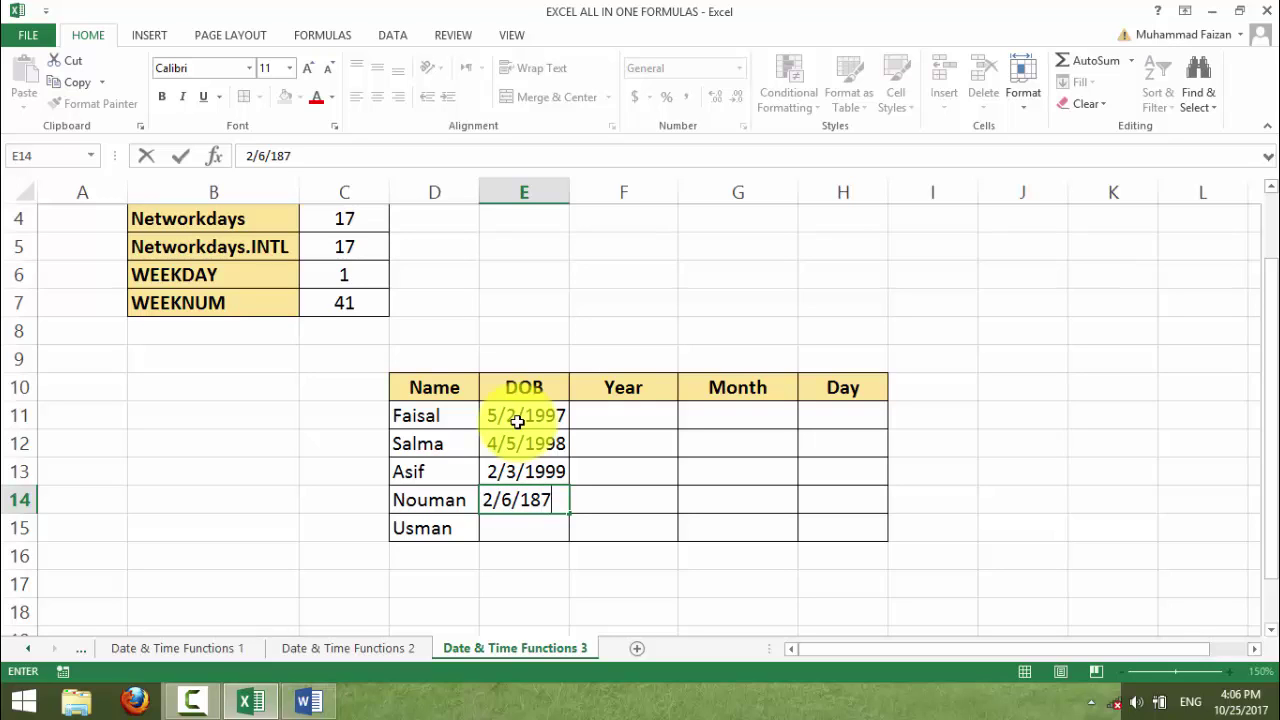
{"action": "key", "text": "BackSpace"}
{"action": "key", "text": "BackSpace"}
{"action": "key", "text": "Return"}
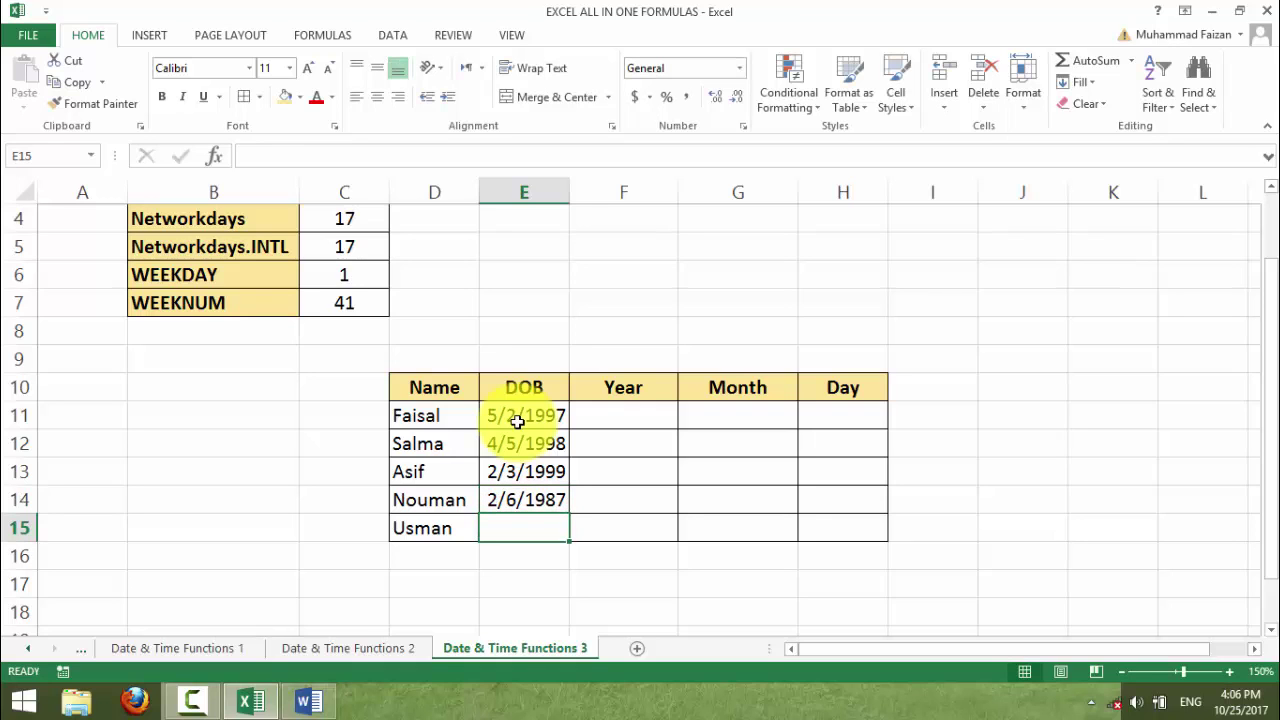
{"action": "type", "text": "4/"}
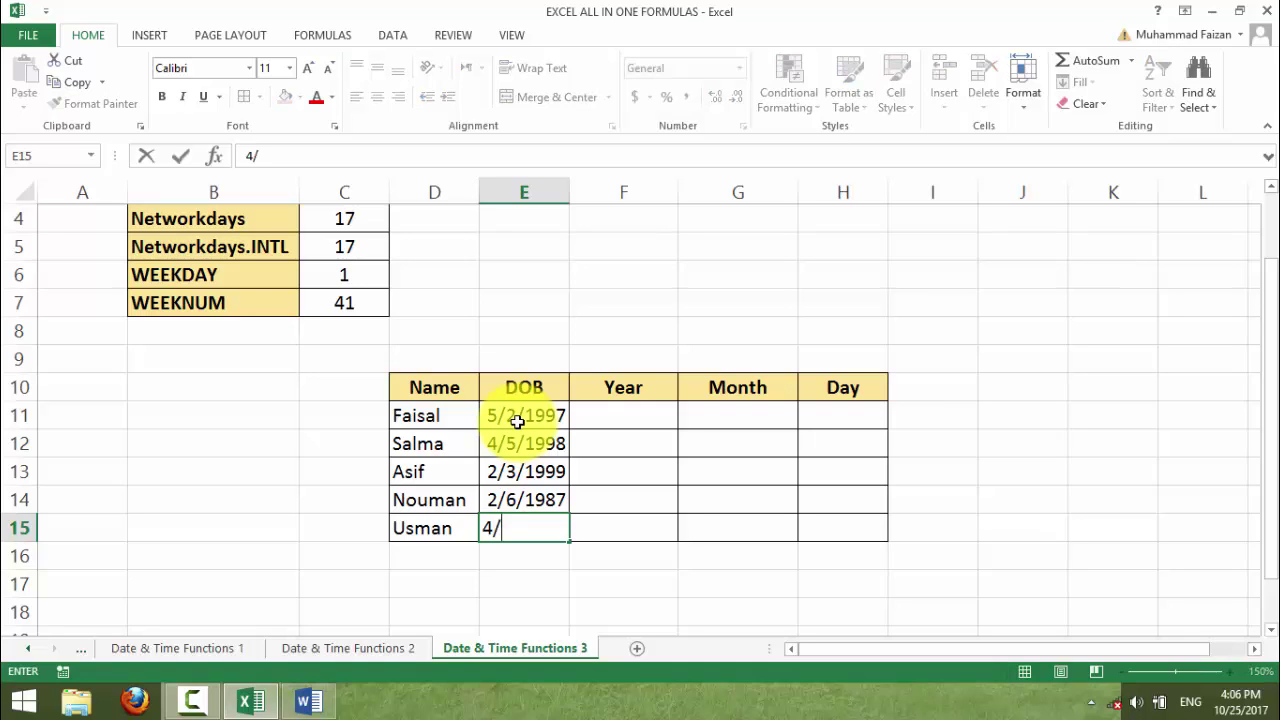
{"action": "type", "text": "5199"}
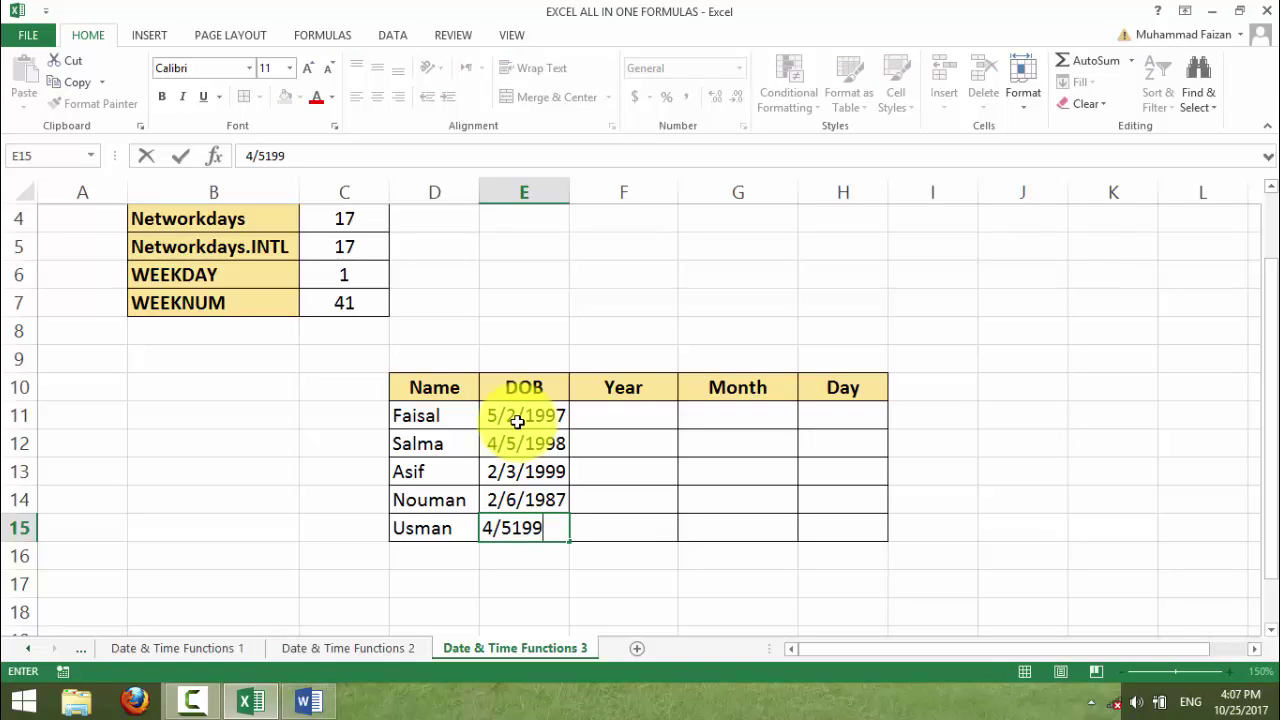
{"action": "key", "text": "BackSpace"}
{"action": "key", "text": "BackSpace"}
{"action": "key", "text": "BackSpace"}
{"action": "key", "text": "BackSpace"}
{"action": "type", "text": "."}
{"action": "type", "text": "199"}
{"action": "type", "text": "0"}
{"action": "key", "text": "Return"}
{"action": "left_click_drag", "start_coordinate": [513, 418], "coordinate": [514, 525]}
Enter =DATEDIF(E11,TODAY(),"y") in F11 and make its result 20 centred and bold
{"action": "left_click", "coordinate": [515, 418]}
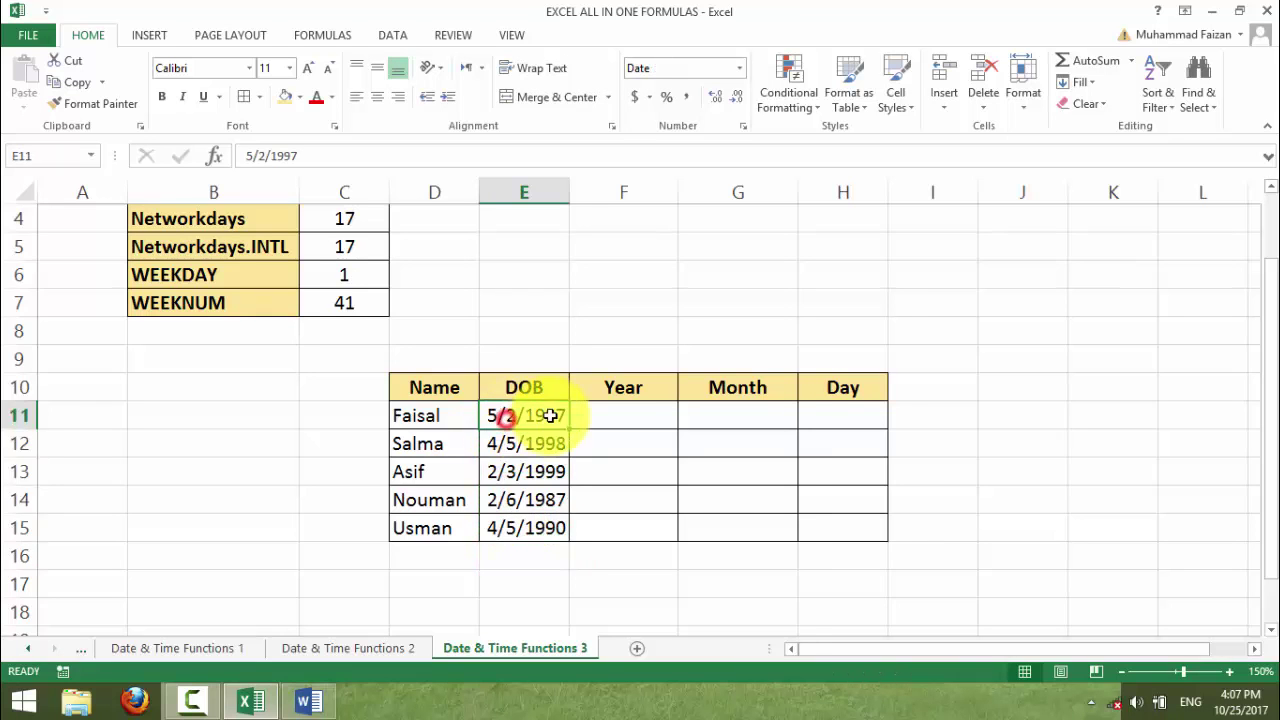
{"action": "left_click", "coordinate": [590, 414]}
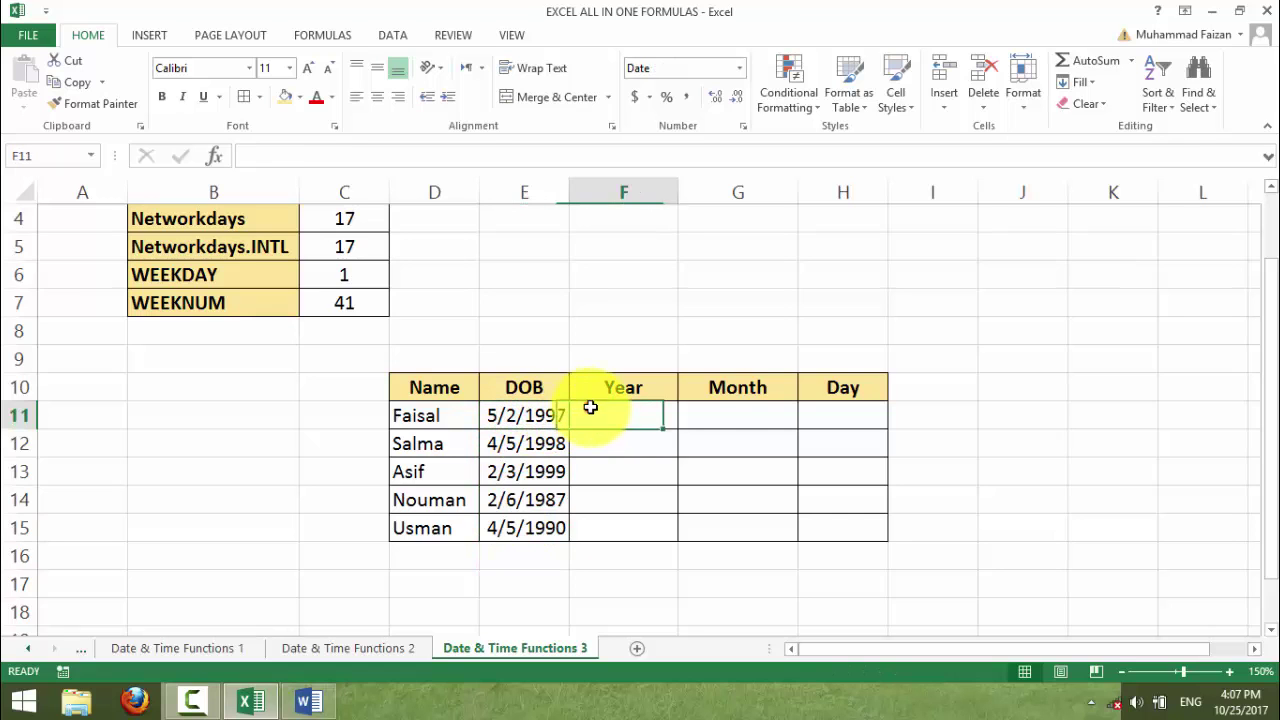
{"action": "left_click", "coordinate": [706, 417]}
{"action": "left_click", "coordinate": [844, 416]}
{"action": "left_click", "coordinate": [641, 423]}
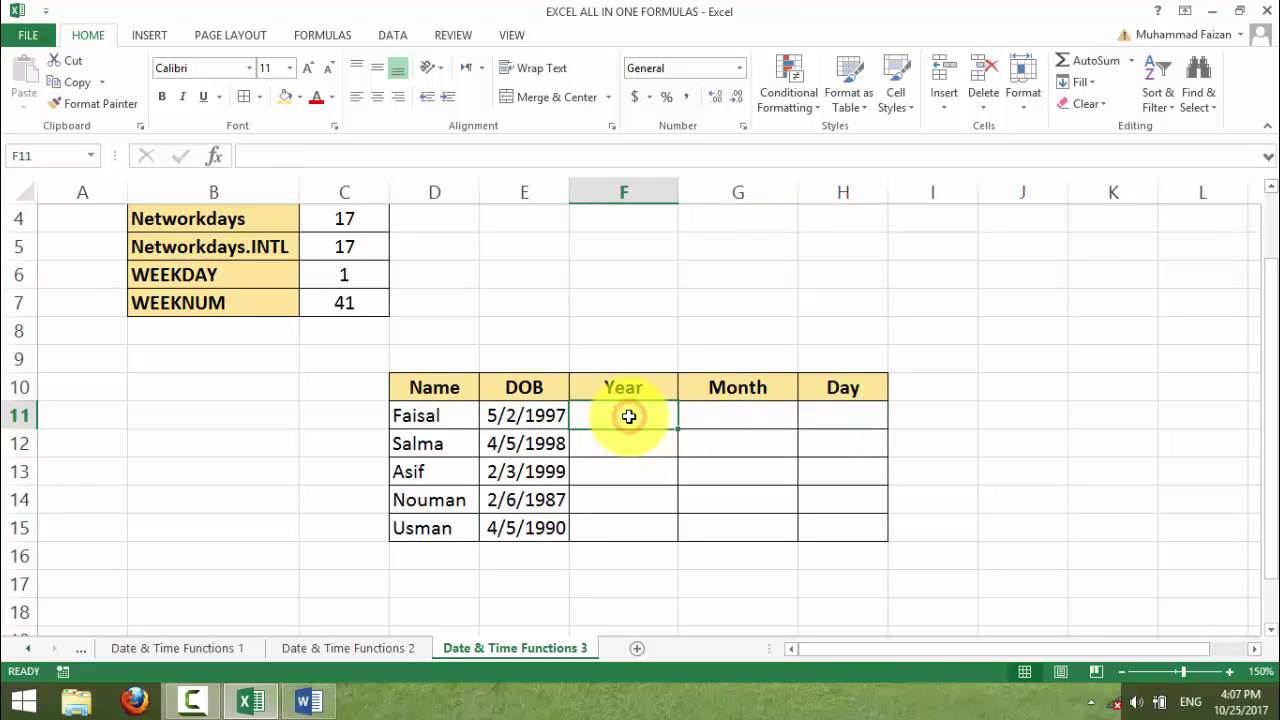
{"action": "type", "text": "=datedif"}
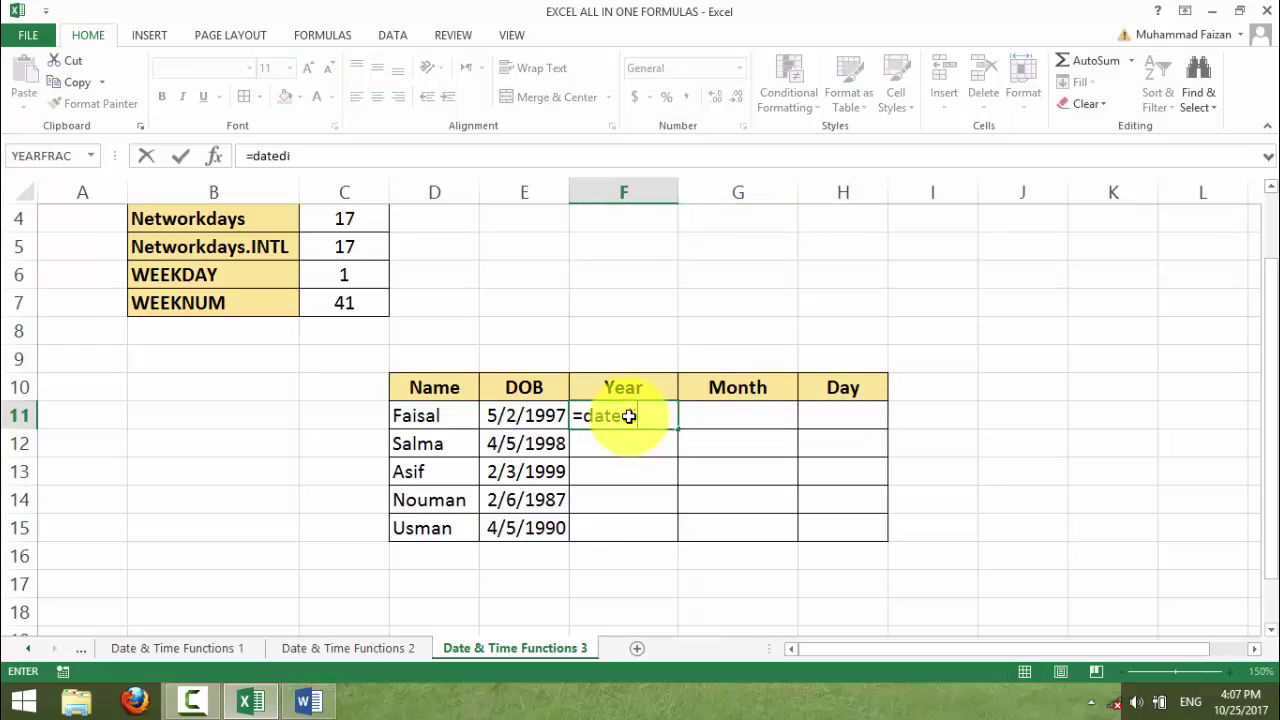
{"action": "type", "text": "("}
{"action": "left_click", "coordinate": [520, 414]}
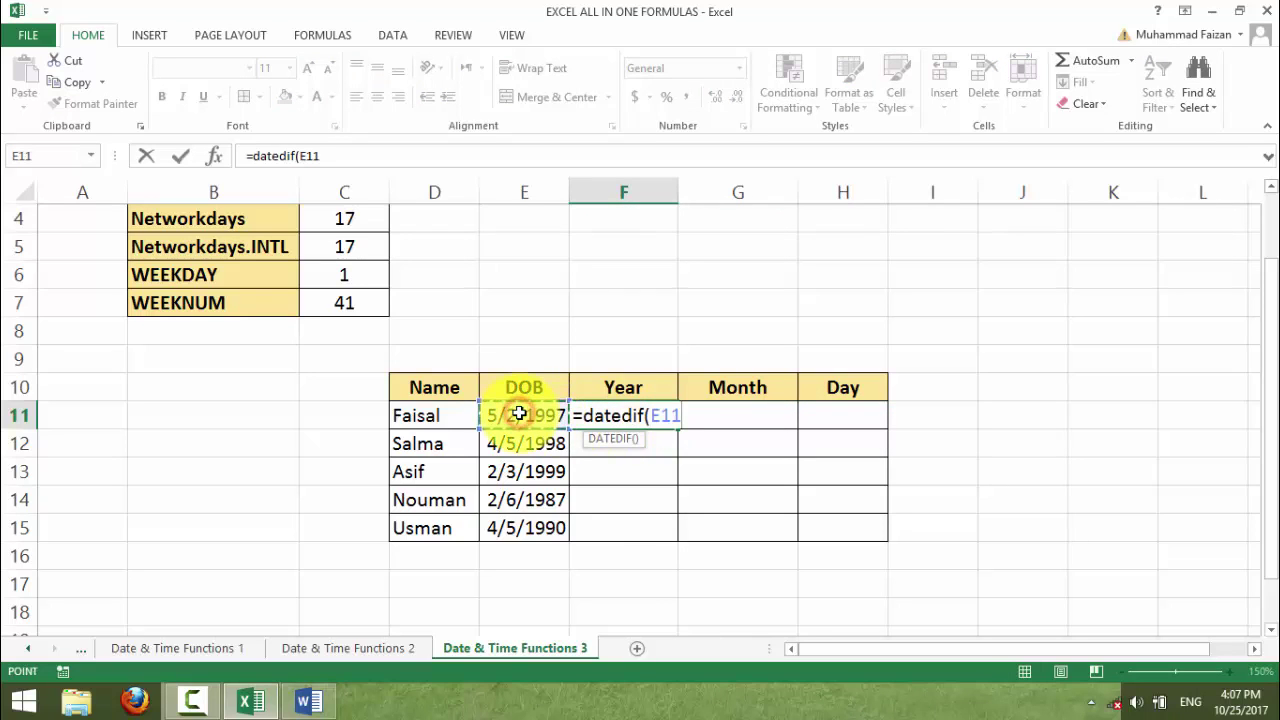
{"action": "type", "text": ",toda"}
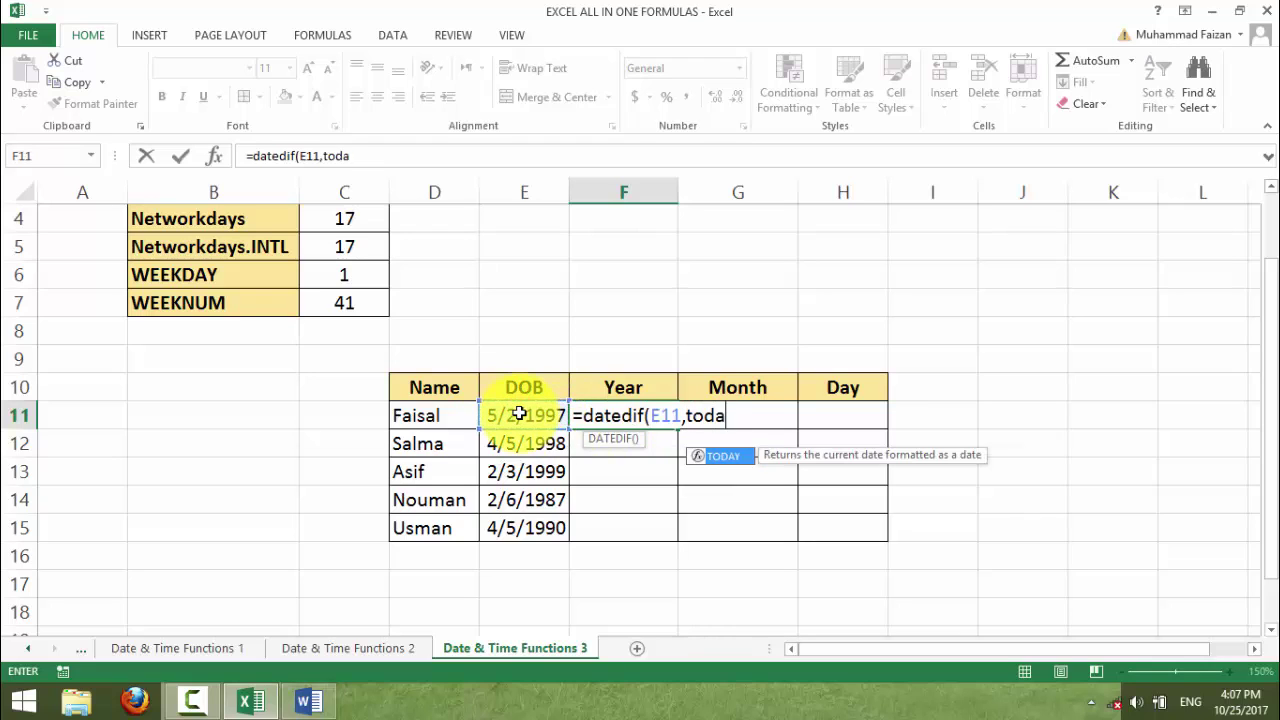
{"action": "type", "text": "y"}
{"action": "type", "text": "("}
{"action": "type", "text": ","}
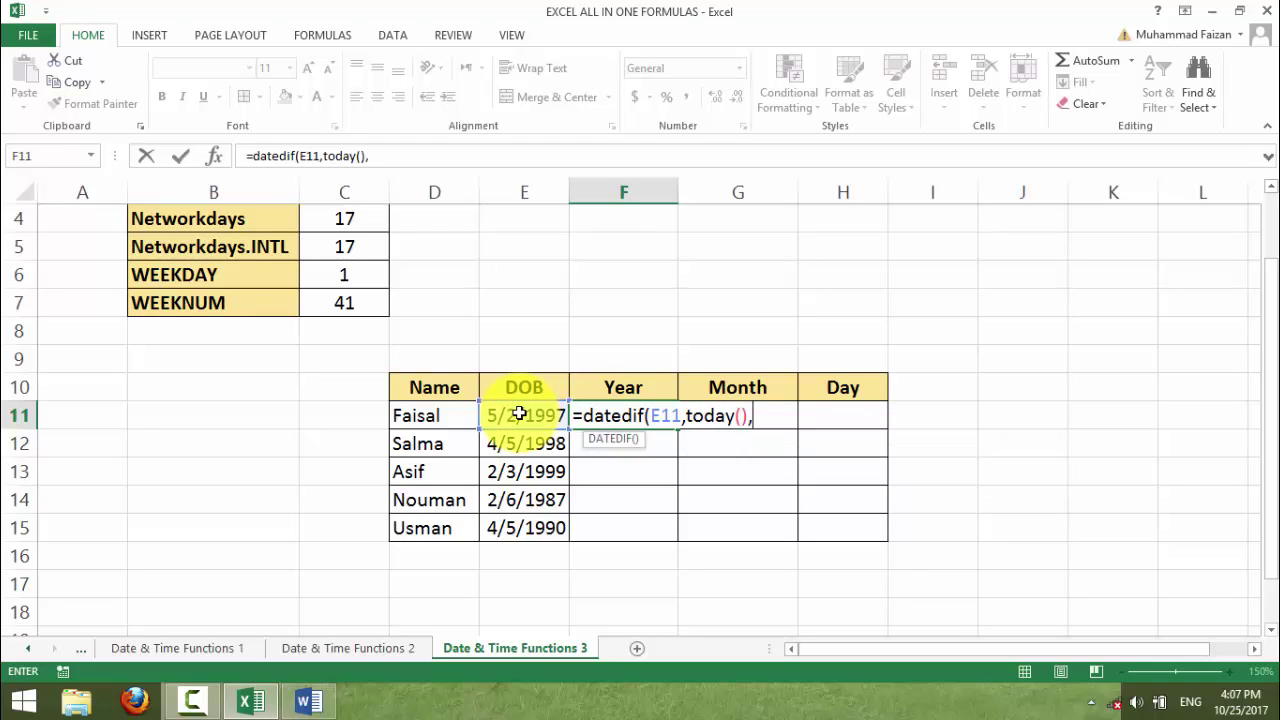
{"action": "type", "text": "\"y"}
{"action": "type", "text": ")"}
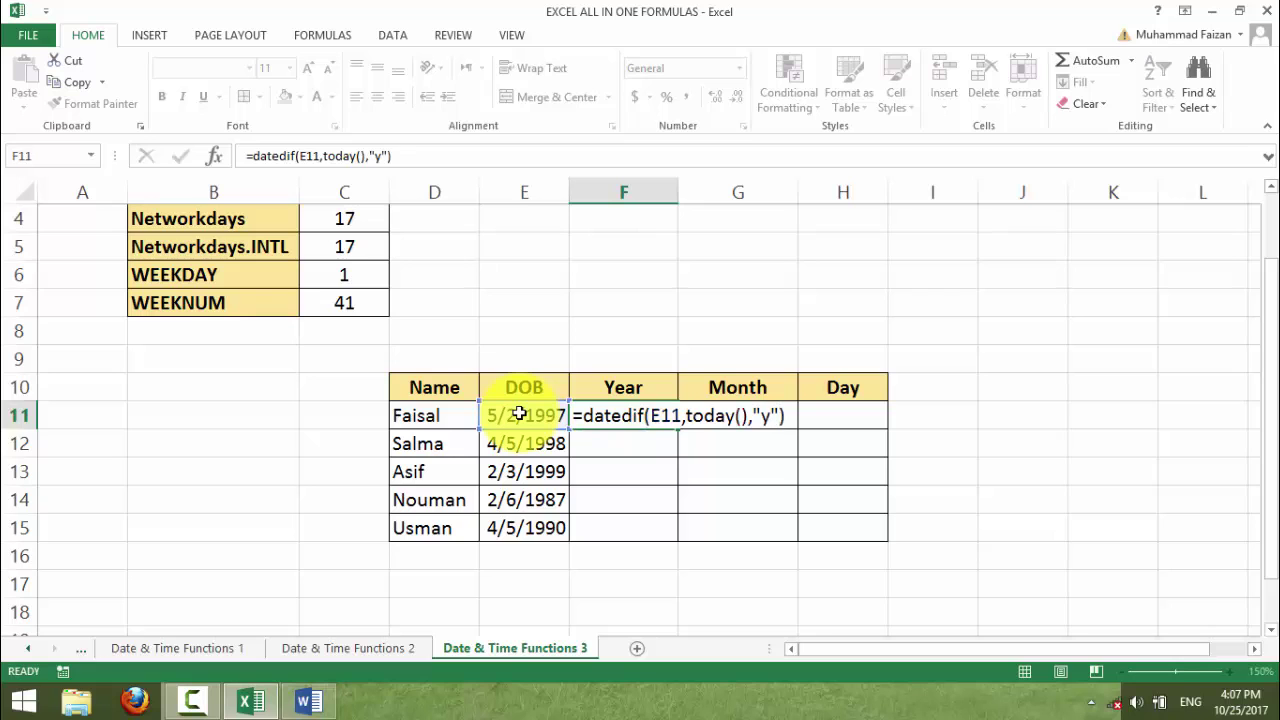
{"action": "key", "text": "Return"}
{"action": "left_click", "coordinate": [637, 416]}
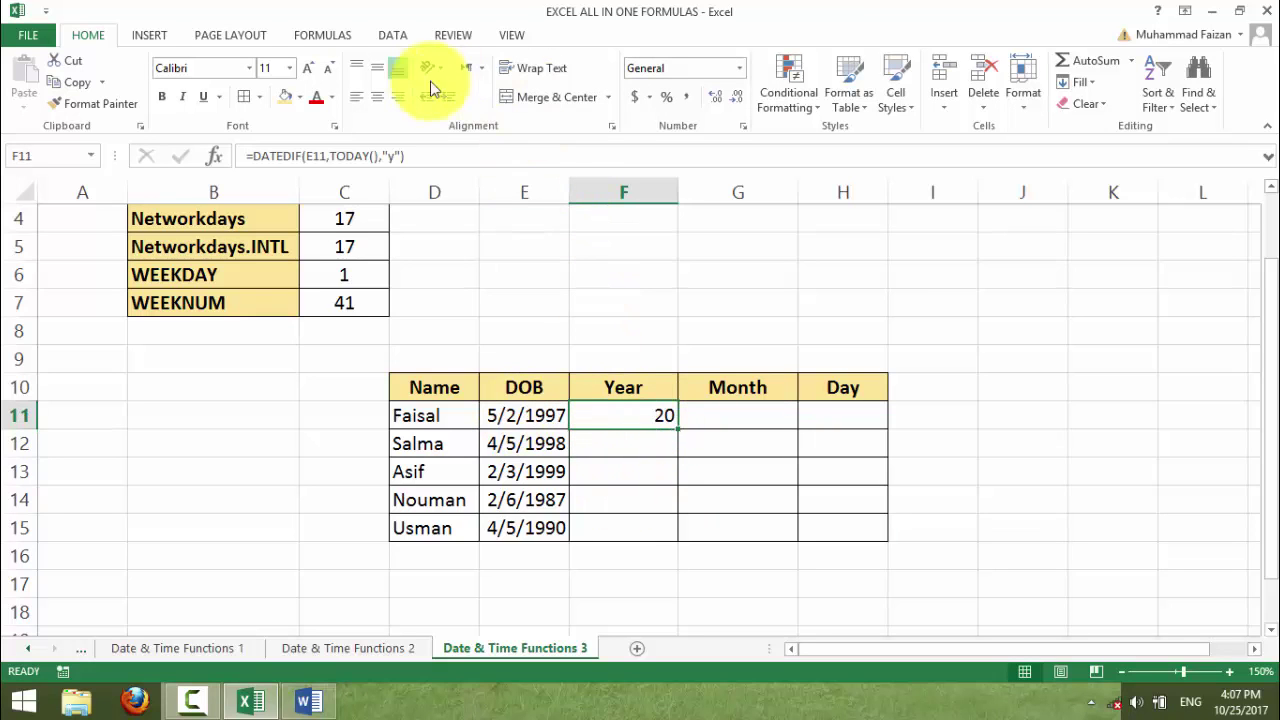
{"action": "left_click", "coordinate": [377, 97]}
{"action": "left_click", "coordinate": [161, 97]}
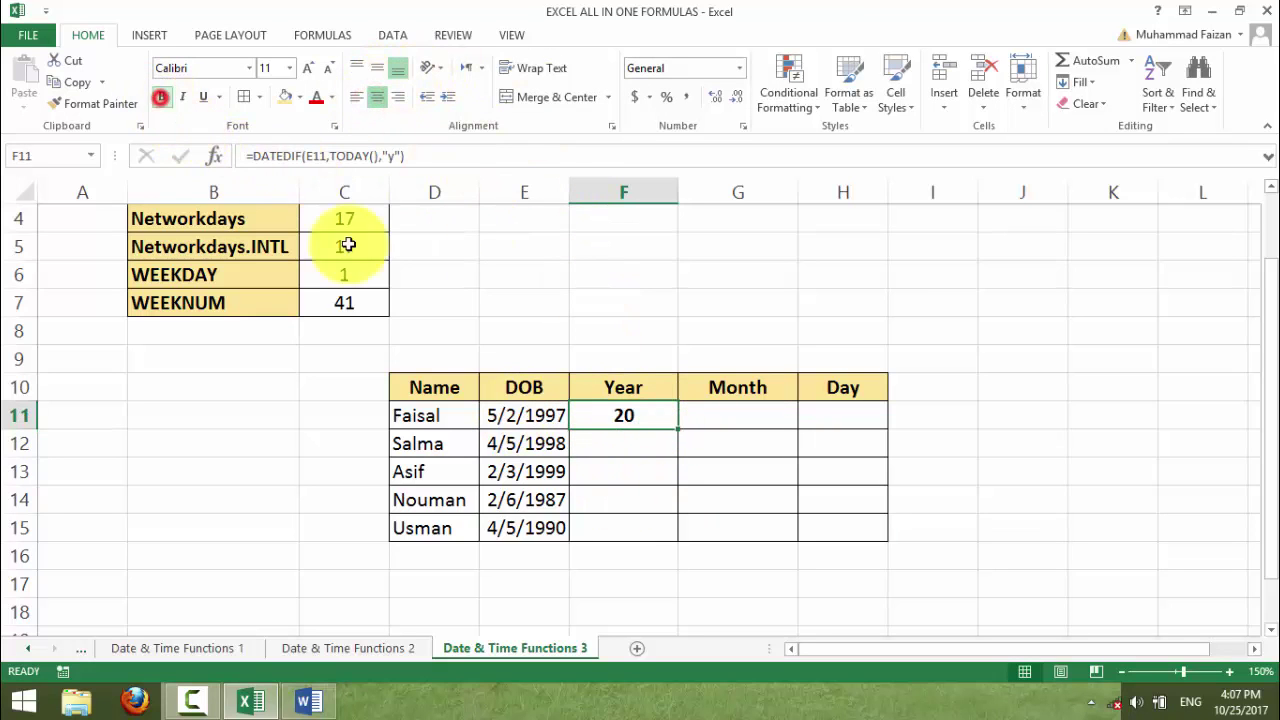
{"action": "left_click", "coordinate": [729, 420]}
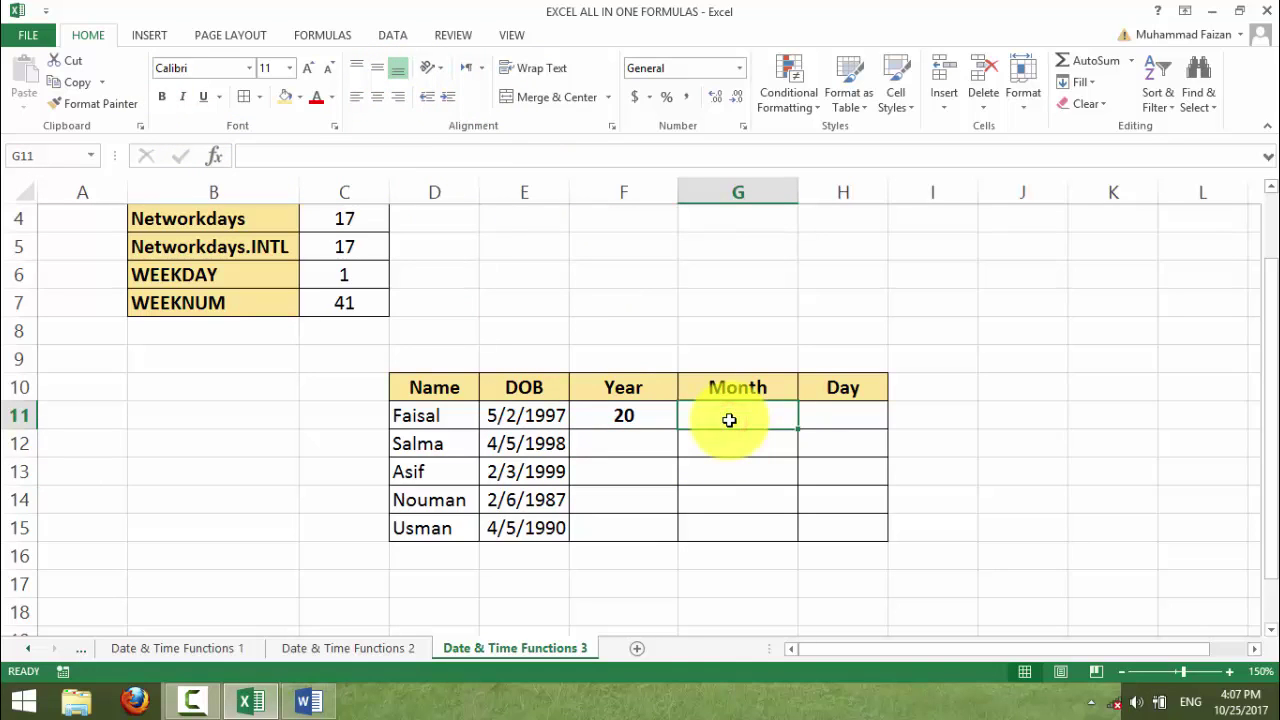
Enter =DATEDIF(E11,TODAY(),"ym") in G11 and make its result 5 centred and bold
{"action": "type", "text": "=date"}
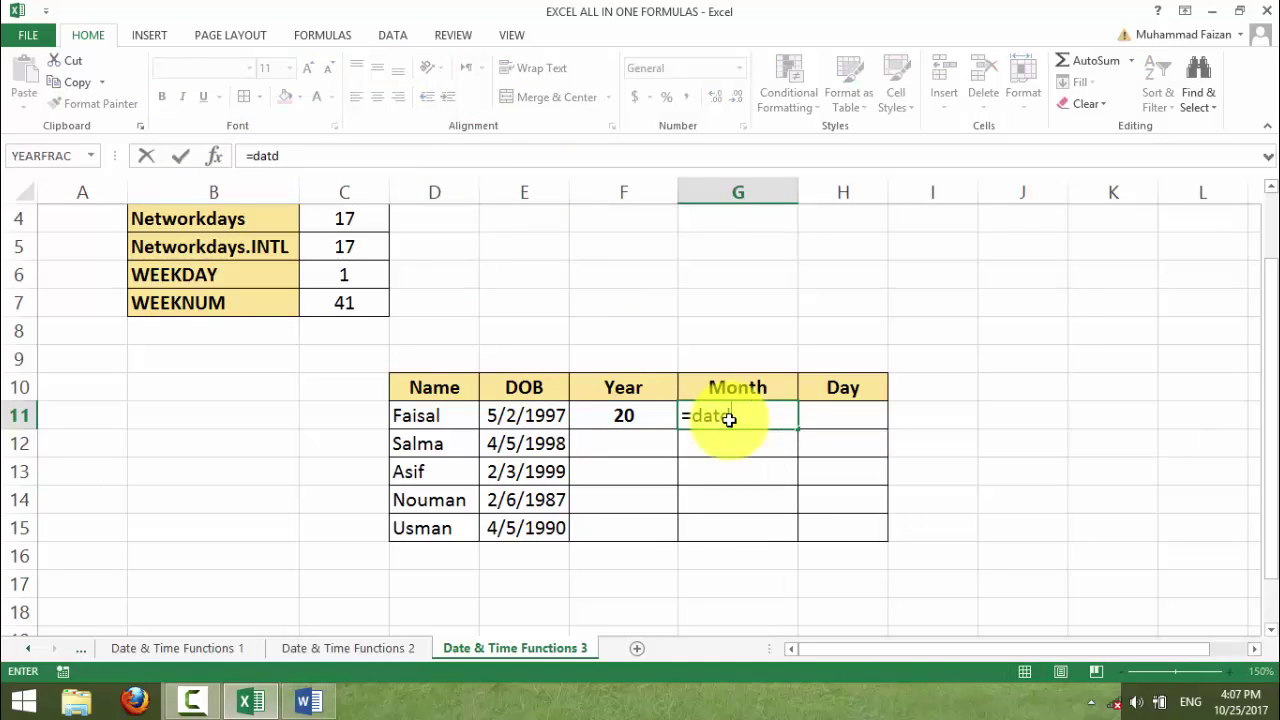
{"action": "type", "text": "dif"}
{"action": "type", "text": "("}
{"action": "left_click", "coordinate": [517, 418]}
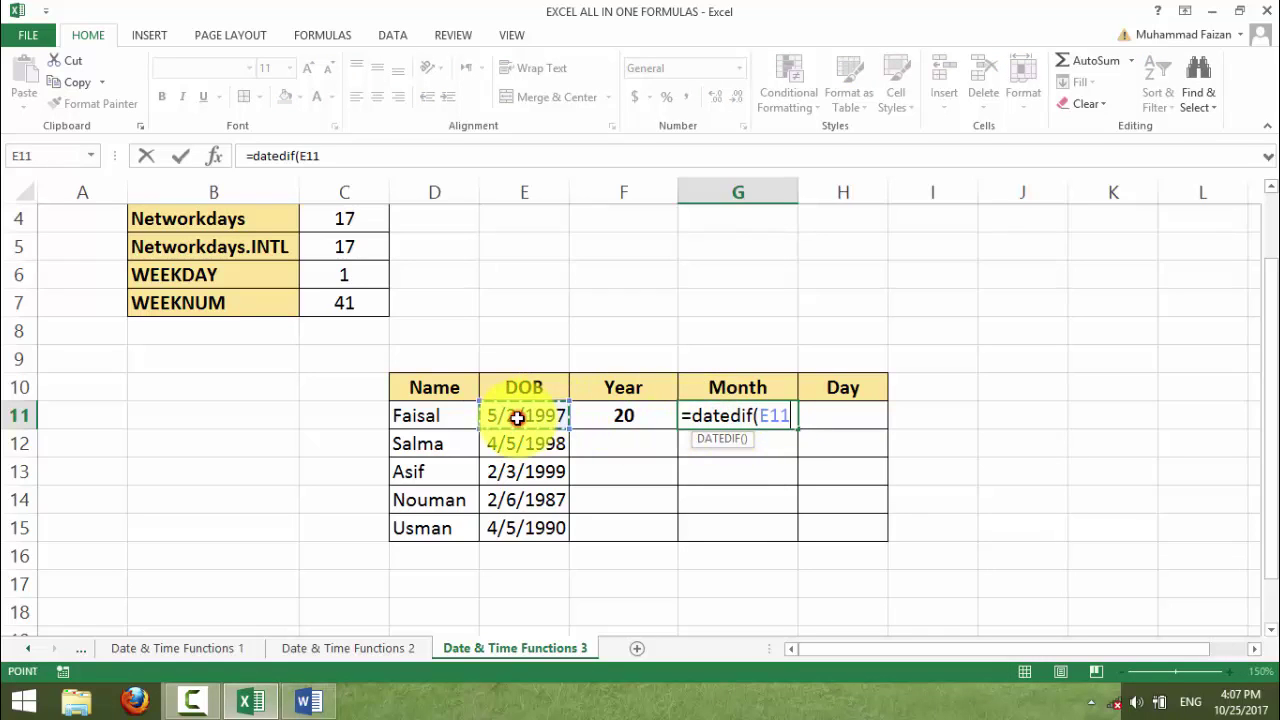
{"action": "type", "text": ",t"}
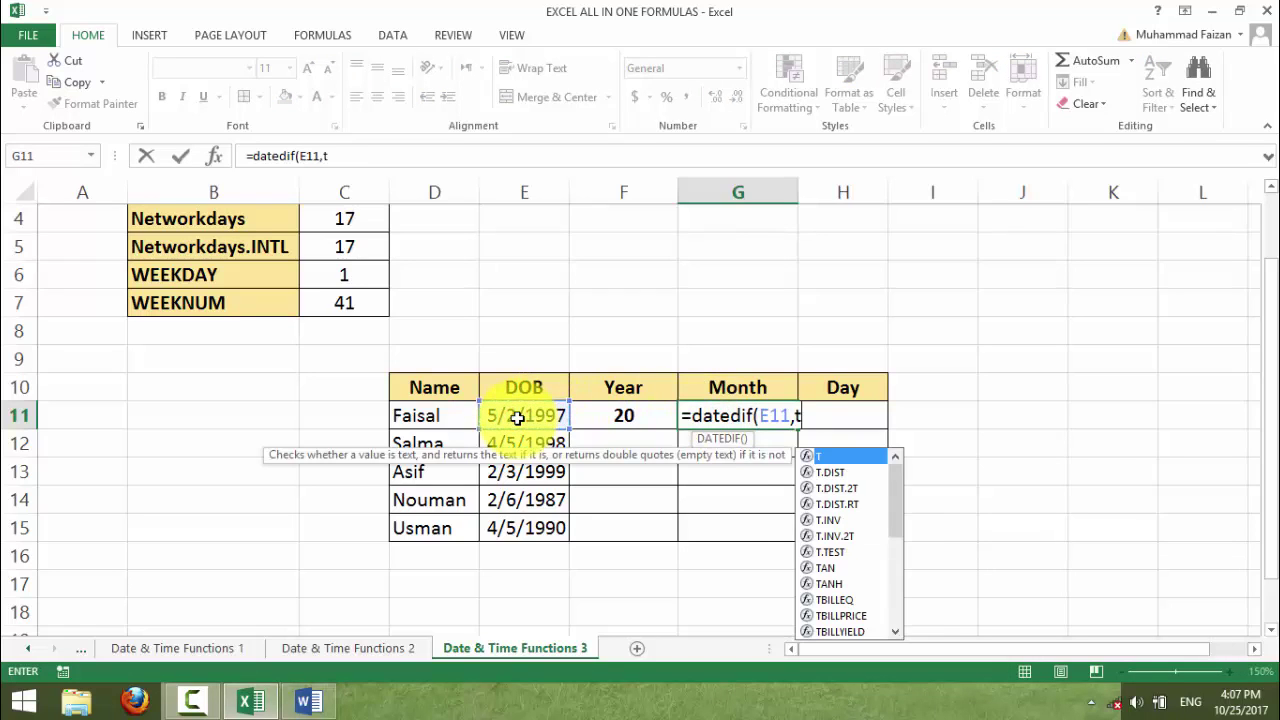
{"action": "type", "text": "oday"}
{"action": "type", "text": "(),\"ym"}
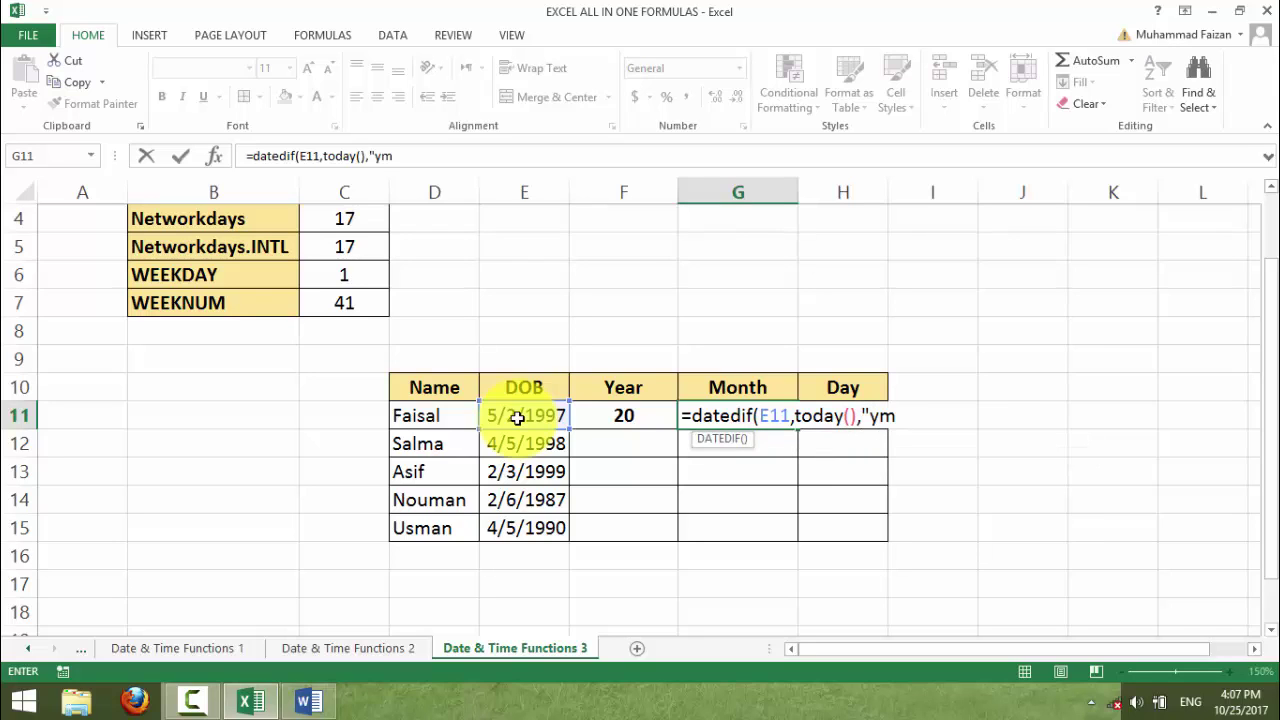
{"action": "key", "text": "Return"}
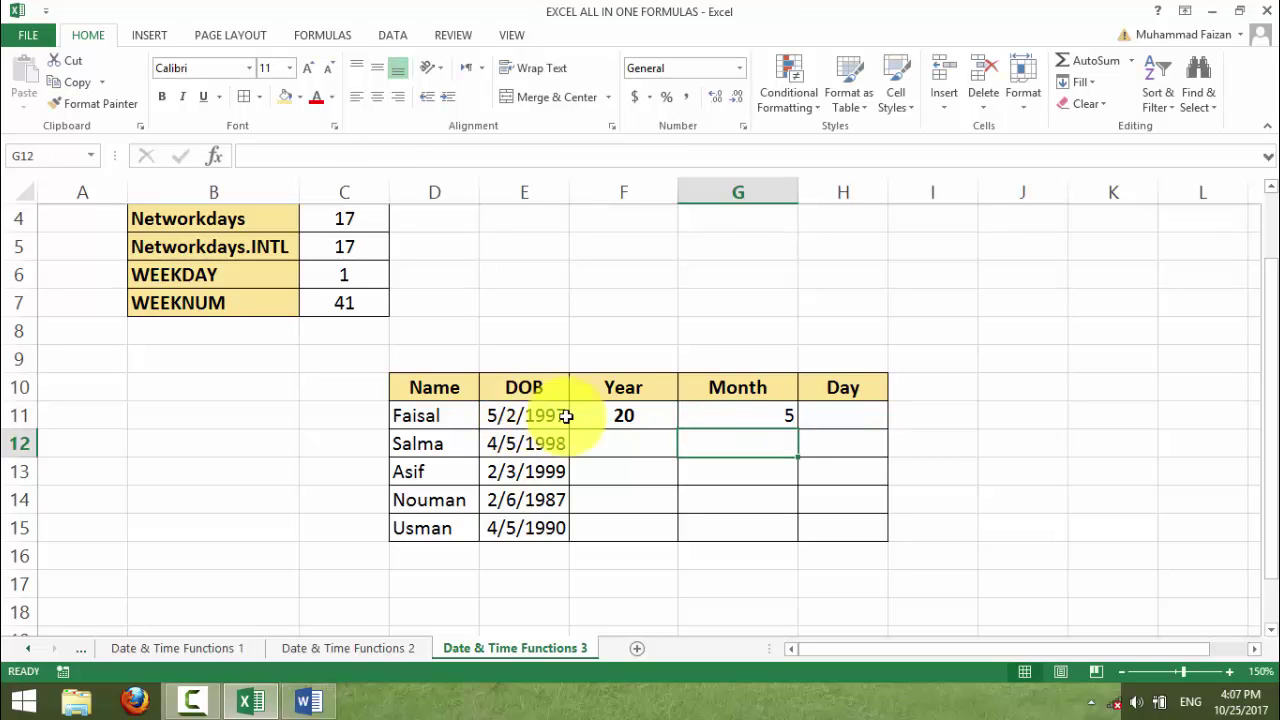
{"action": "left_click", "coordinate": [737, 417]}
{"action": "left_click", "coordinate": [374, 97]}
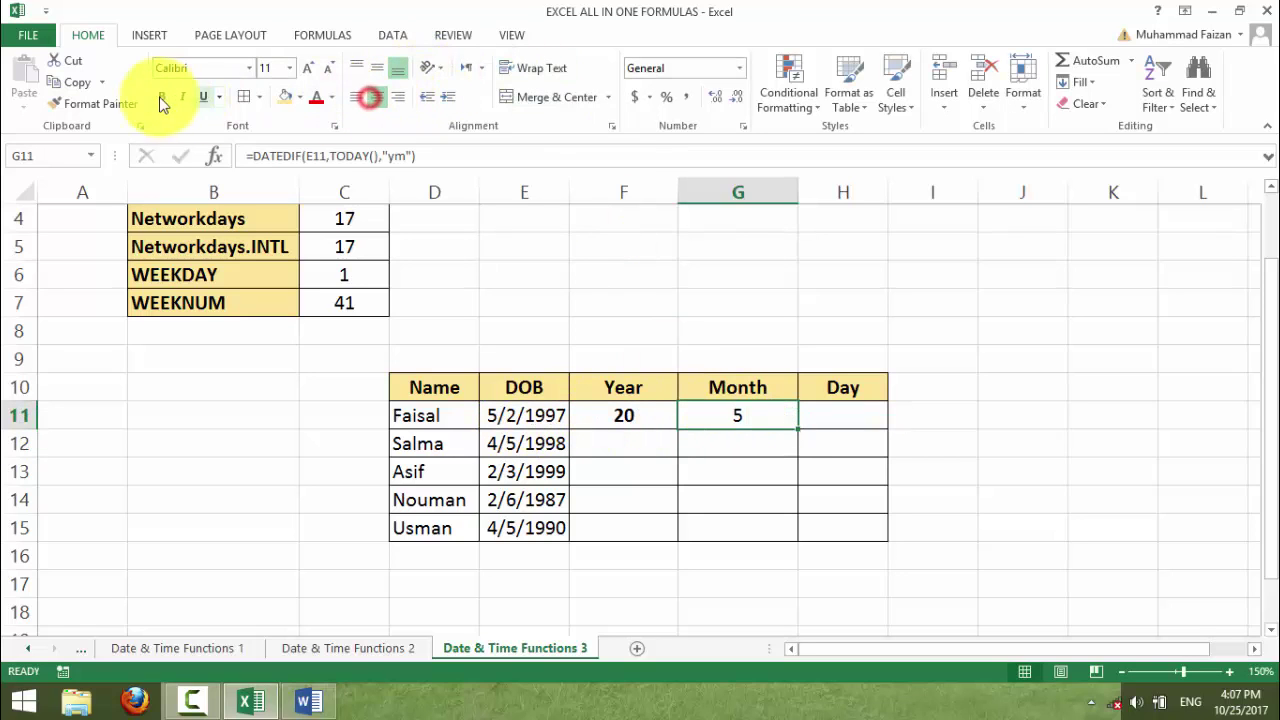
{"action": "left_click", "coordinate": [162, 97]}
{"action": "left_click", "coordinate": [848, 420]}
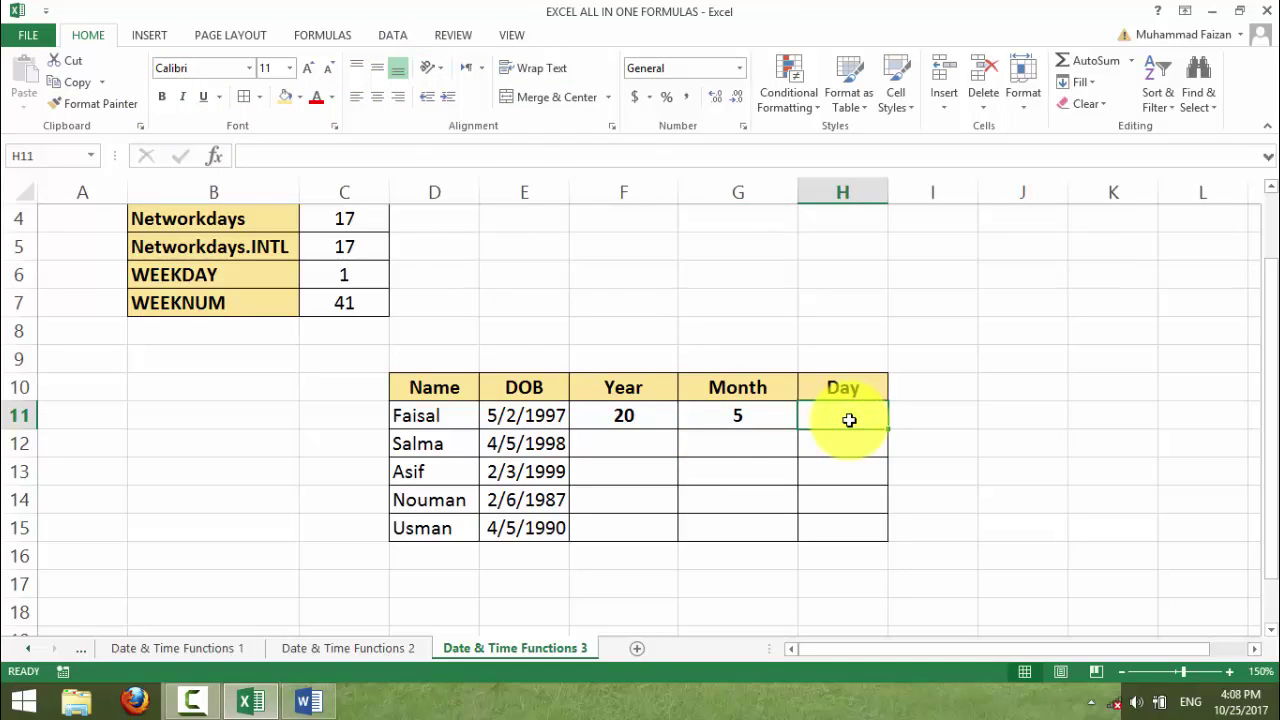
Enter =DATEDIF(E11,TODAY(),"md") in H11 and centre its result of 23 days
{"action": "type", "text": "=d"}
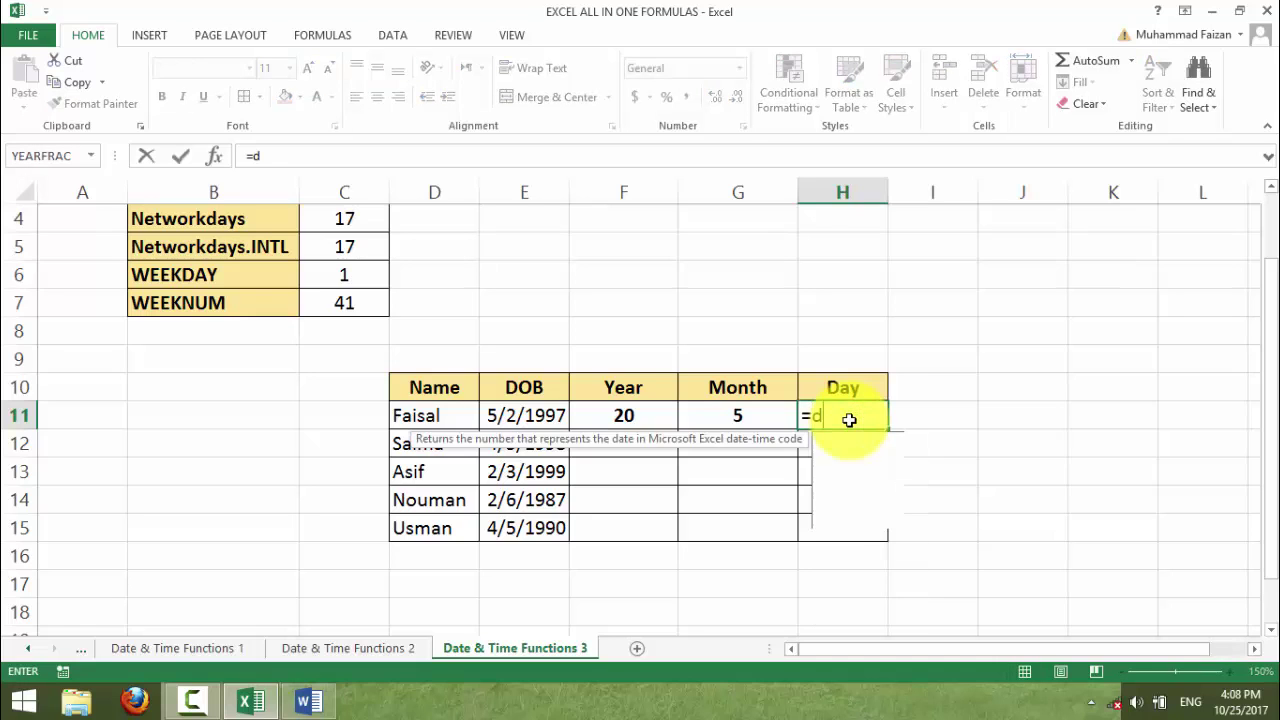
{"action": "type", "text": "ay"}
{"action": "key", "text": "Tab"}
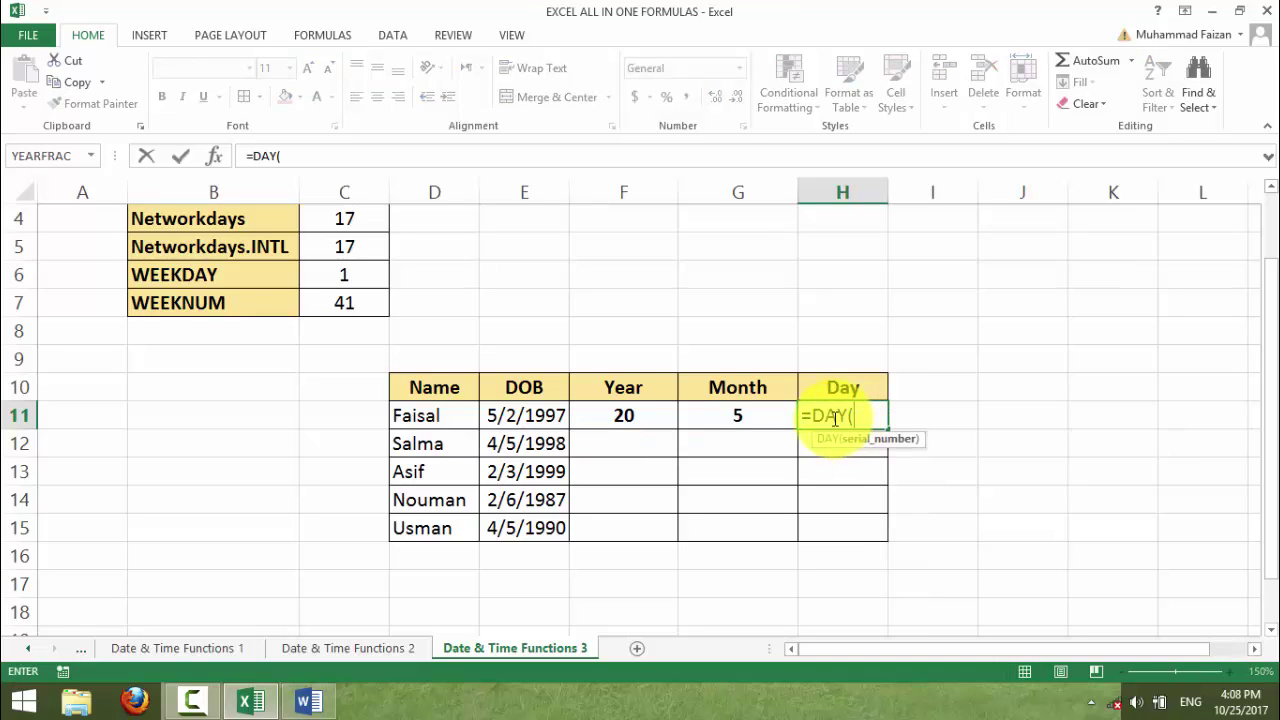
{"action": "key", "text": "BackSpace"}
{"action": "key", "text": "BackSpace"}
{"action": "key", "text": "BackSpace"}
{"action": "type", "text": "dat"}
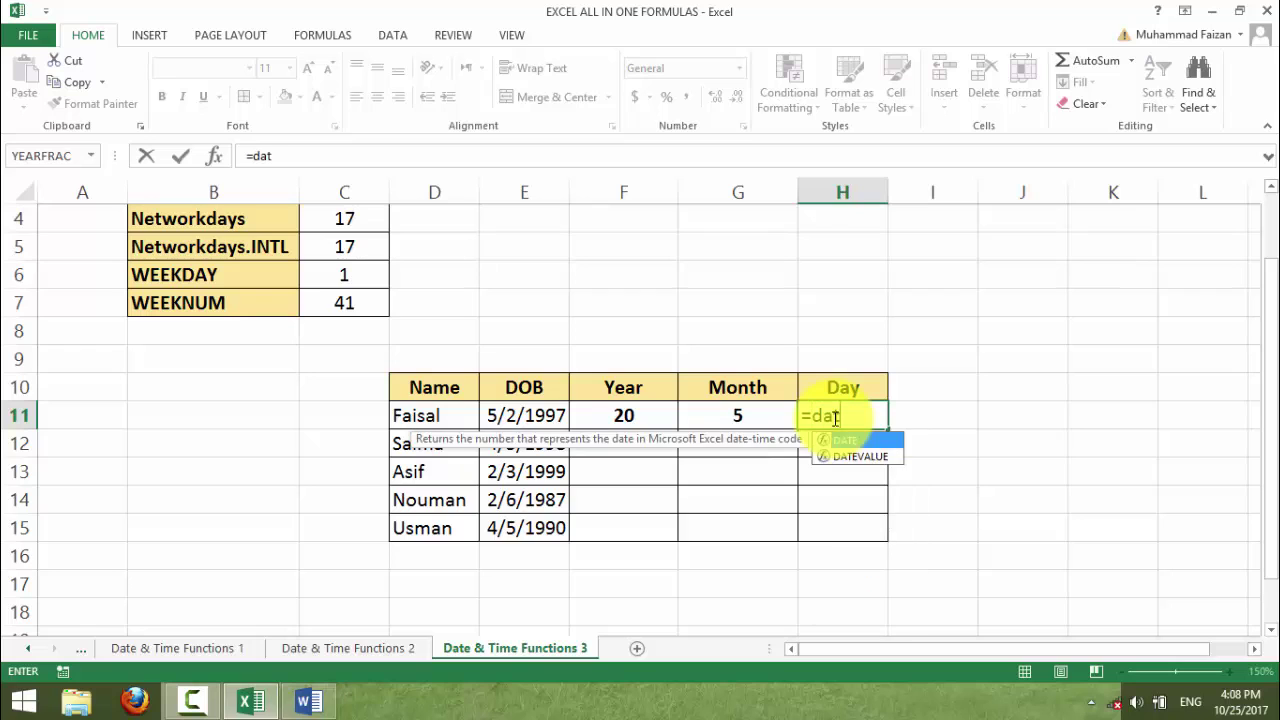
{"action": "type", "text": "edif("}
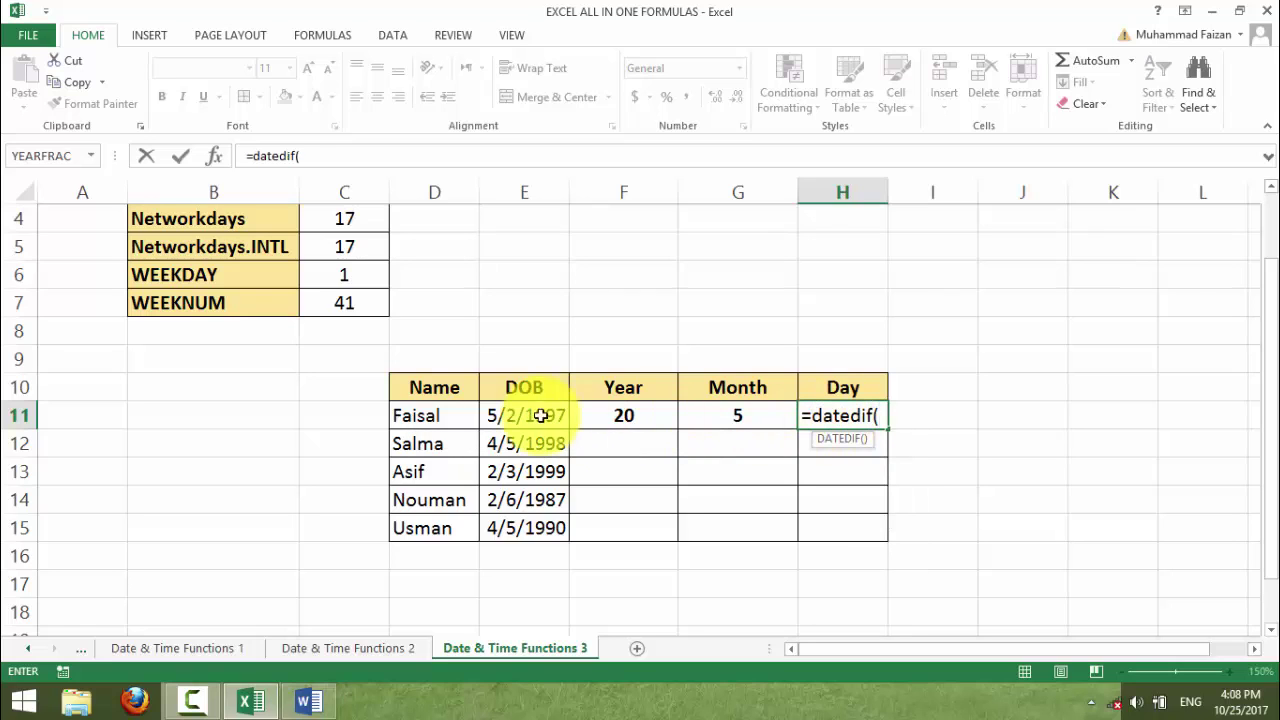
{"action": "left_click", "coordinate": [524, 416]}
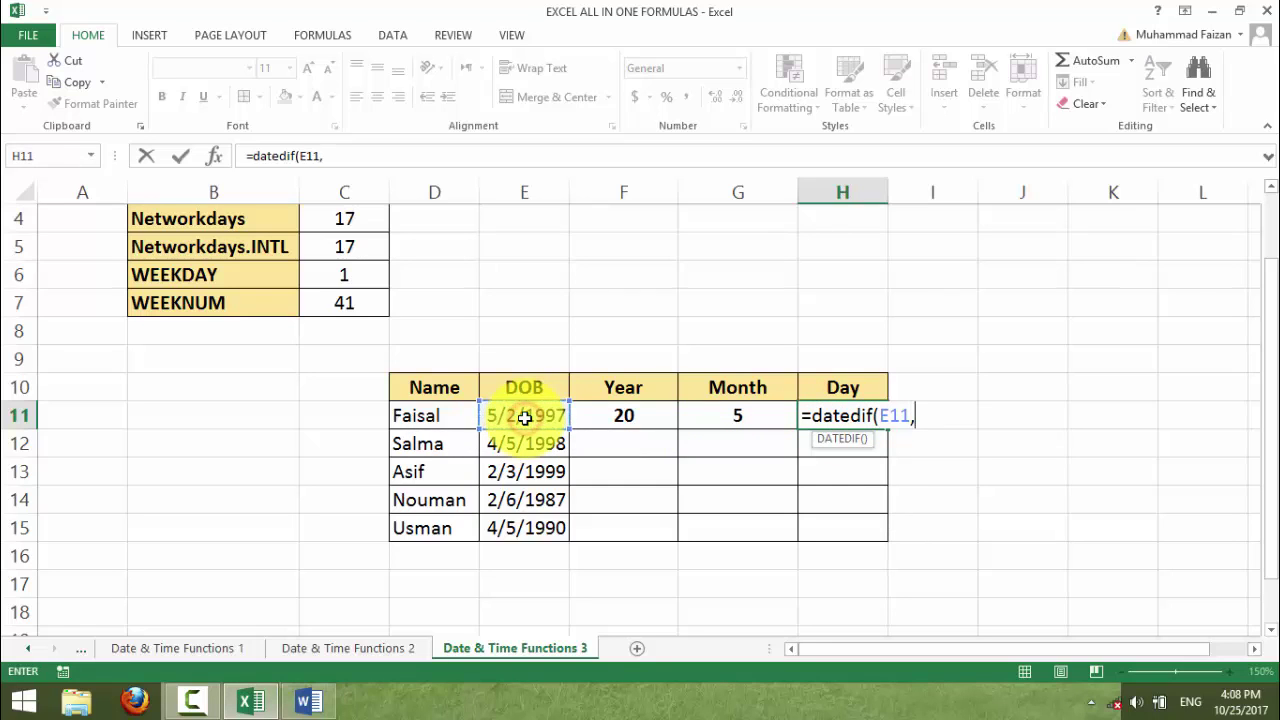
{"action": "type", "text": "today"}
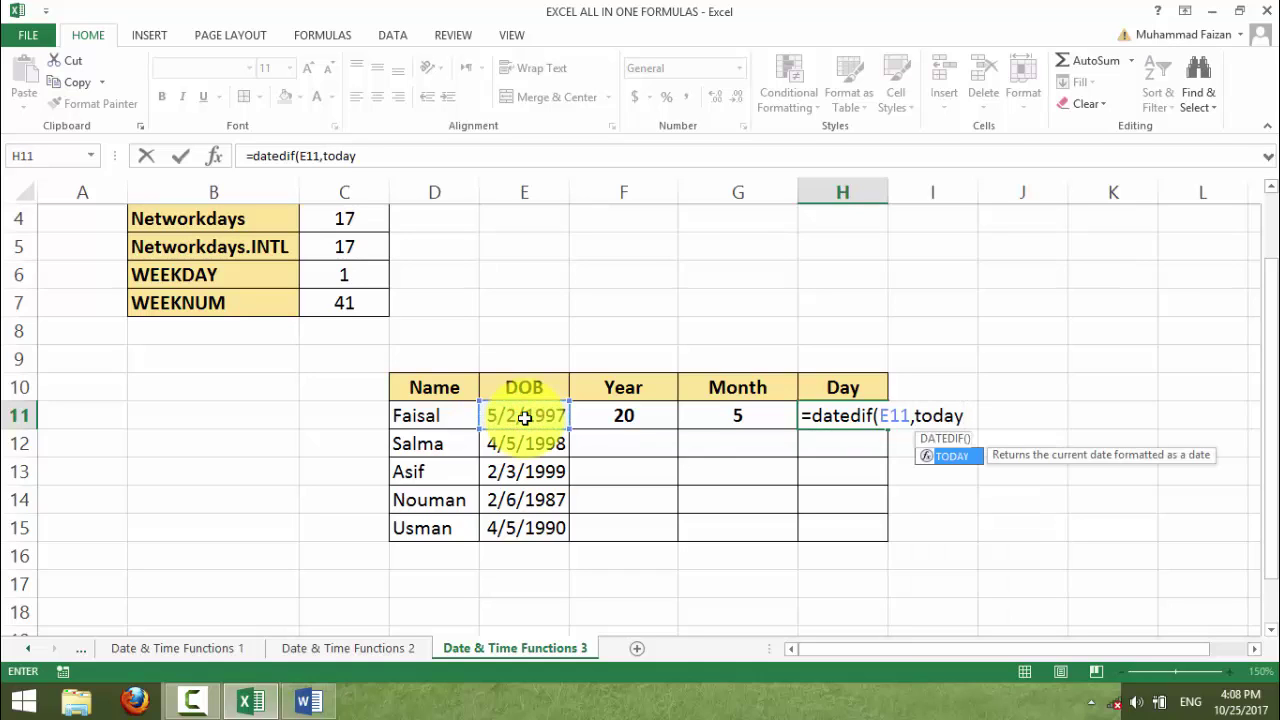
{"action": "type", "text": "(),\"md"}
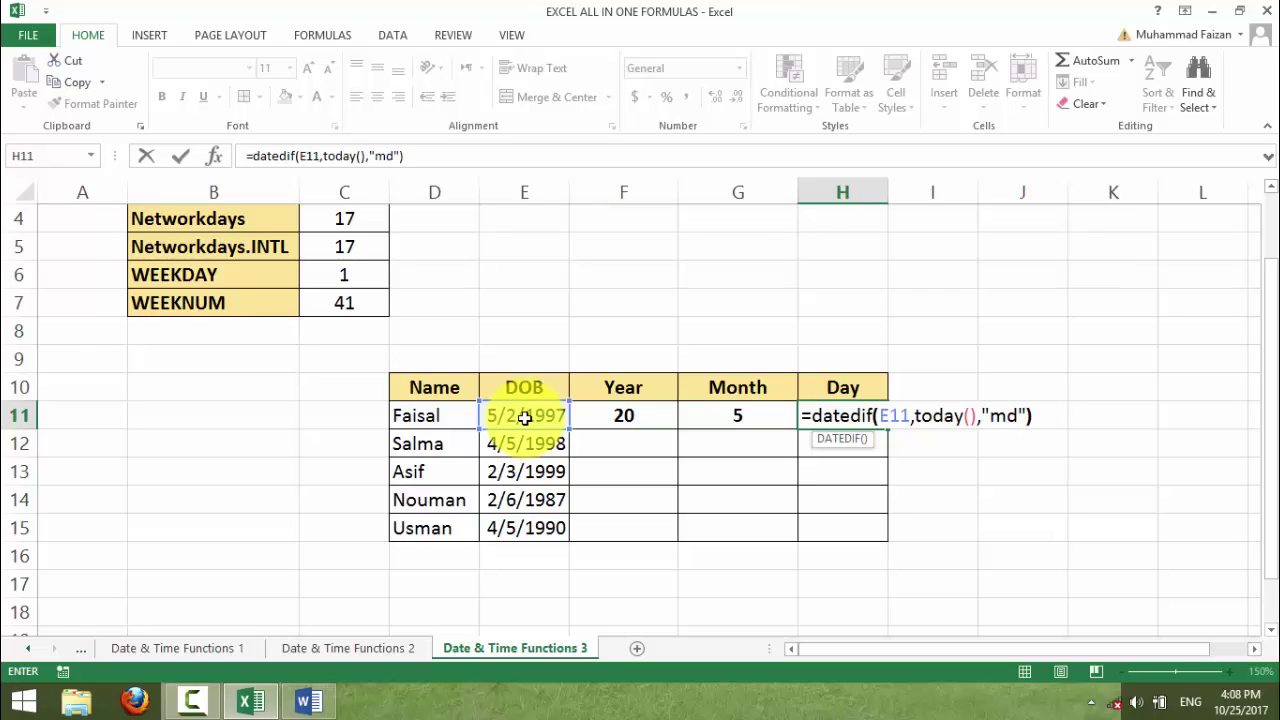
{"action": "key", "text": "Return"}
{"action": "left_click", "coordinate": [825, 418]}
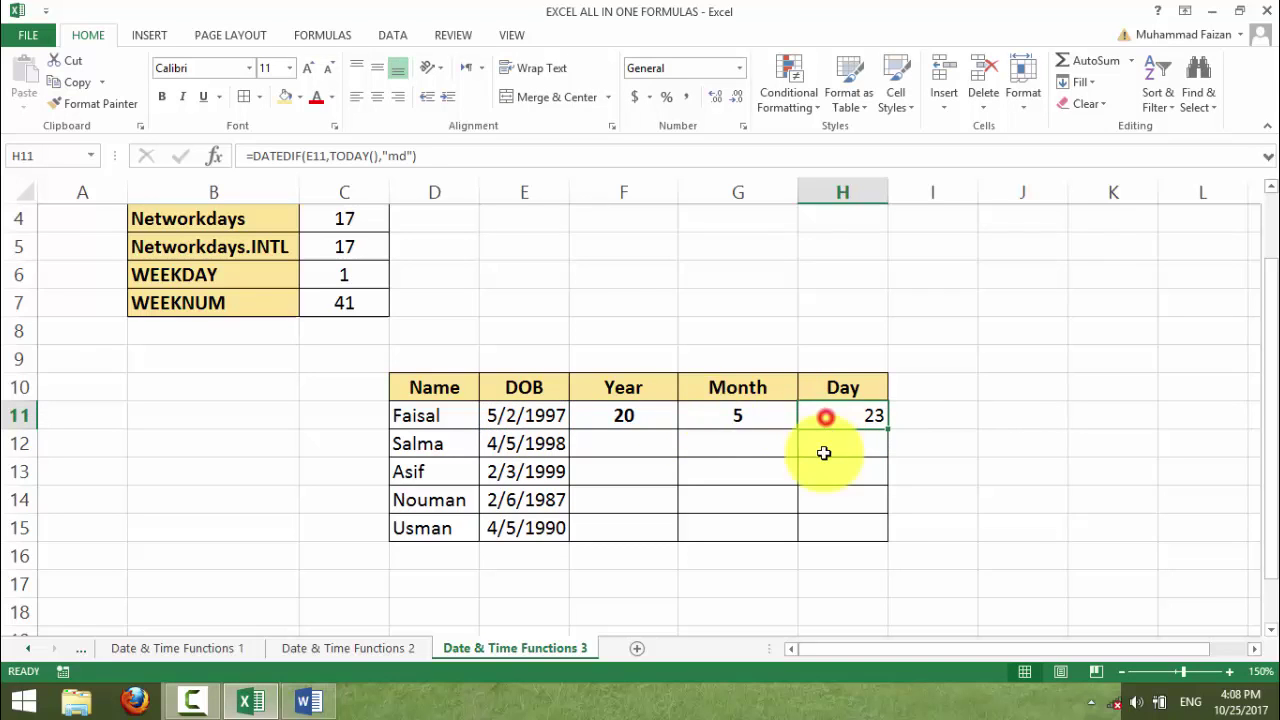
{"action": "left_click", "coordinate": [377, 96]}
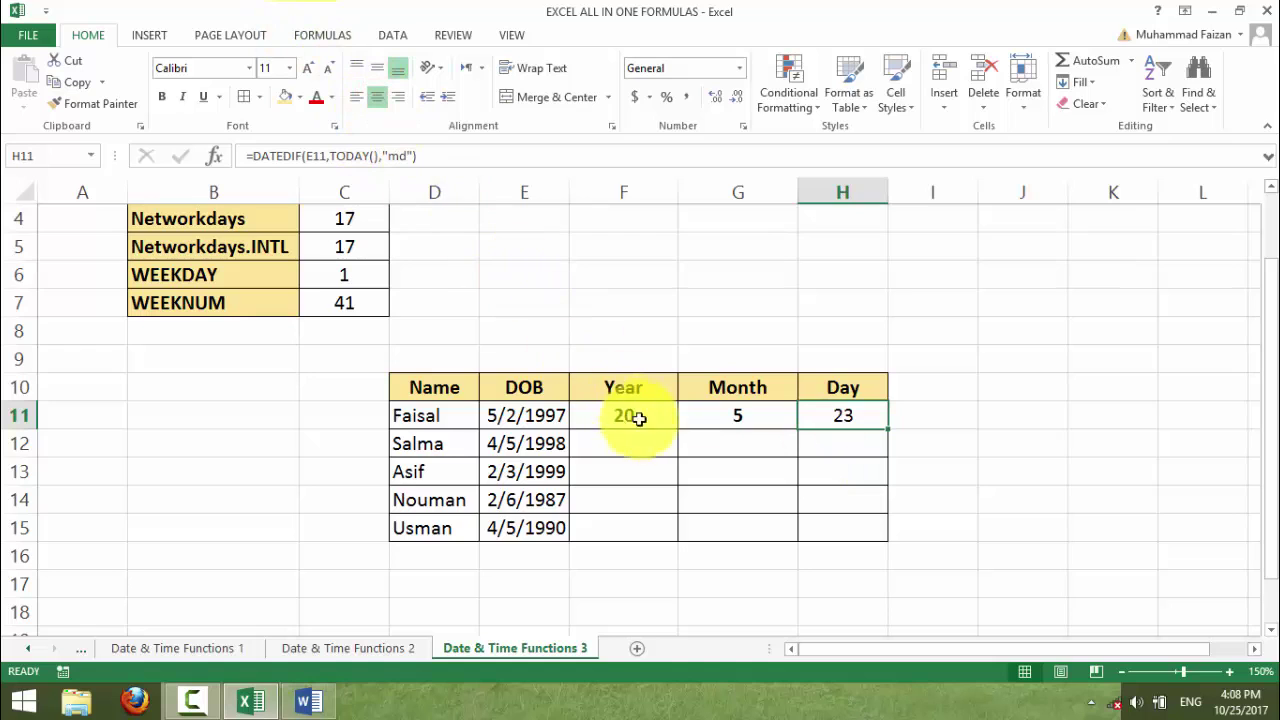
{"action": "left_click", "coordinate": [638, 418]}
Fill the Year, Month and Day formulas from row 11 down to row 15
{"action": "left_click", "coordinate": [720, 408]}
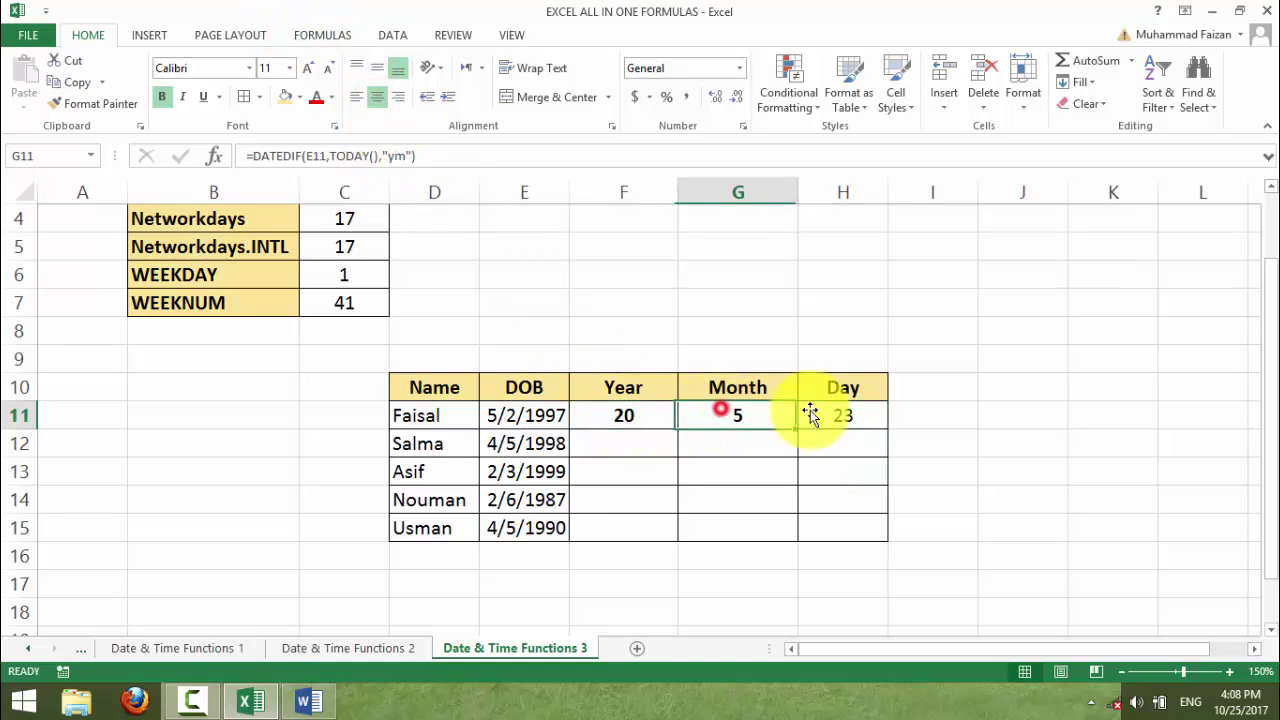
{"action": "left_click", "coordinate": [852, 416]}
{"action": "left_click", "coordinate": [632, 420]}
{"action": "left_click_drag", "start_coordinate": [675, 428], "coordinate": [670, 540]}
{"action": "left_click", "coordinate": [757, 410]}
{"action": "left_click_drag", "start_coordinate": [796, 430], "coordinate": [792, 545]}
{"action": "left_click", "coordinate": [855, 415]}
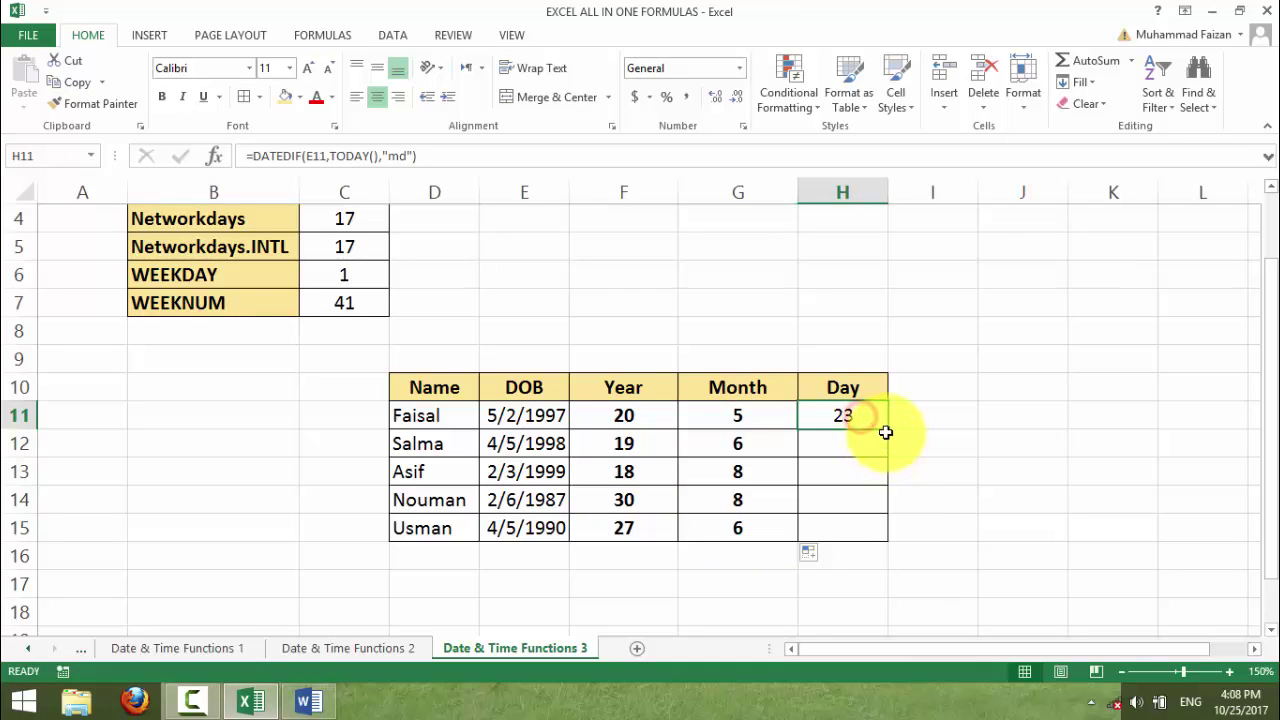
{"action": "left_click_drag", "start_coordinate": [885, 432], "coordinate": [870, 532]}
Make the Day results H11:H15 bold and cancel an accidental cell move onto row 15
{"action": "left_click", "coordinate": [812, 471]}
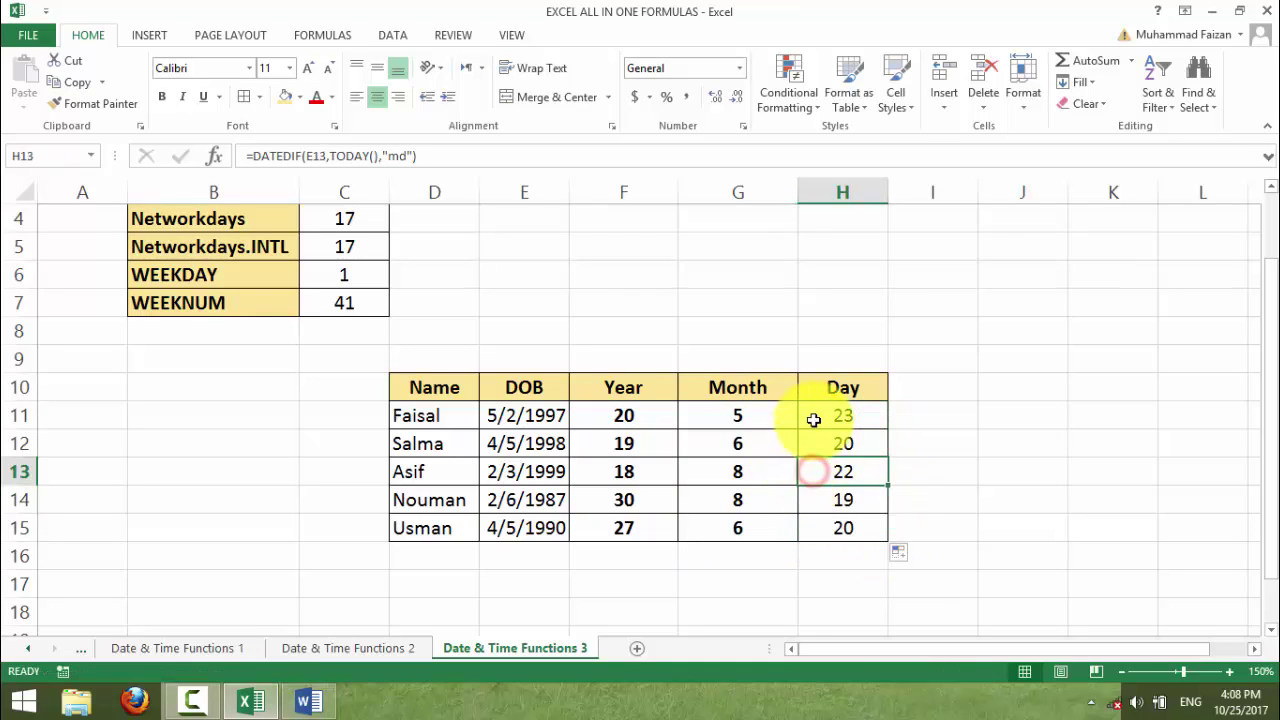
{"action": "left_click_drag", "start_coordinate": [813, 420], "coordinate": [813, 532]}
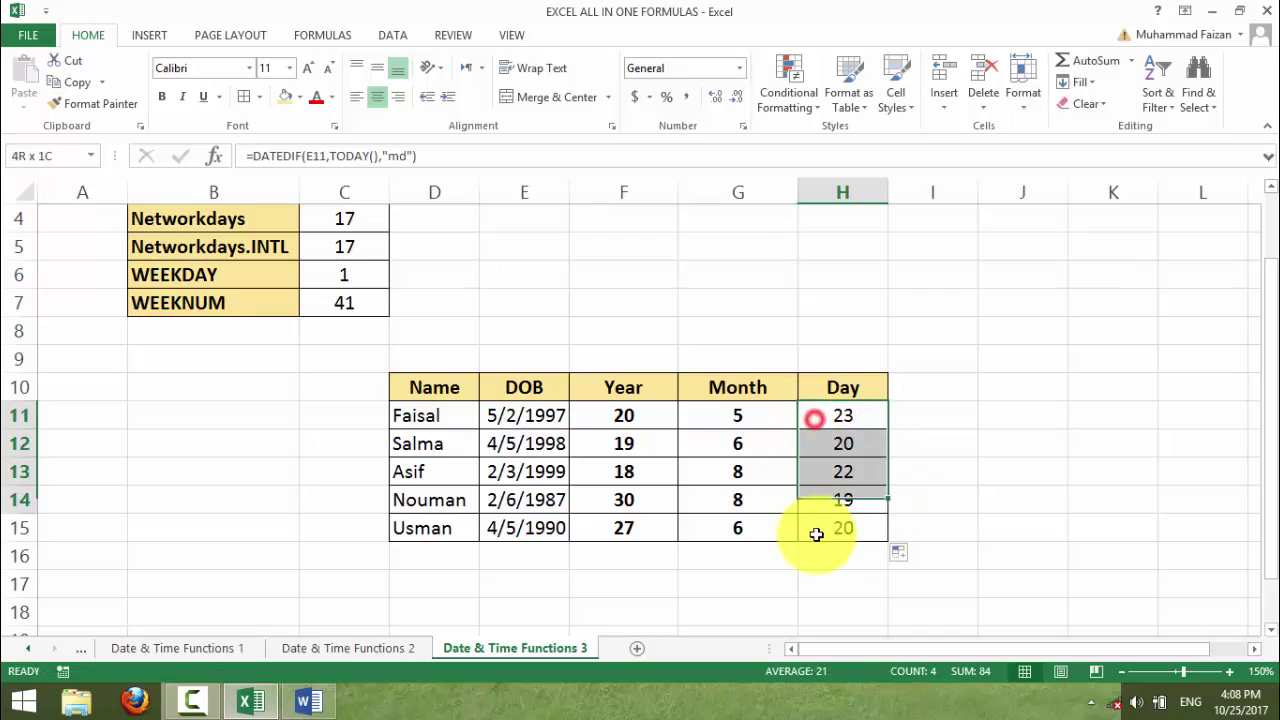
{"action": "left_click", "coordinate": [160, 97]}
{"action": "left_click", "coordinate": [632, 444]}
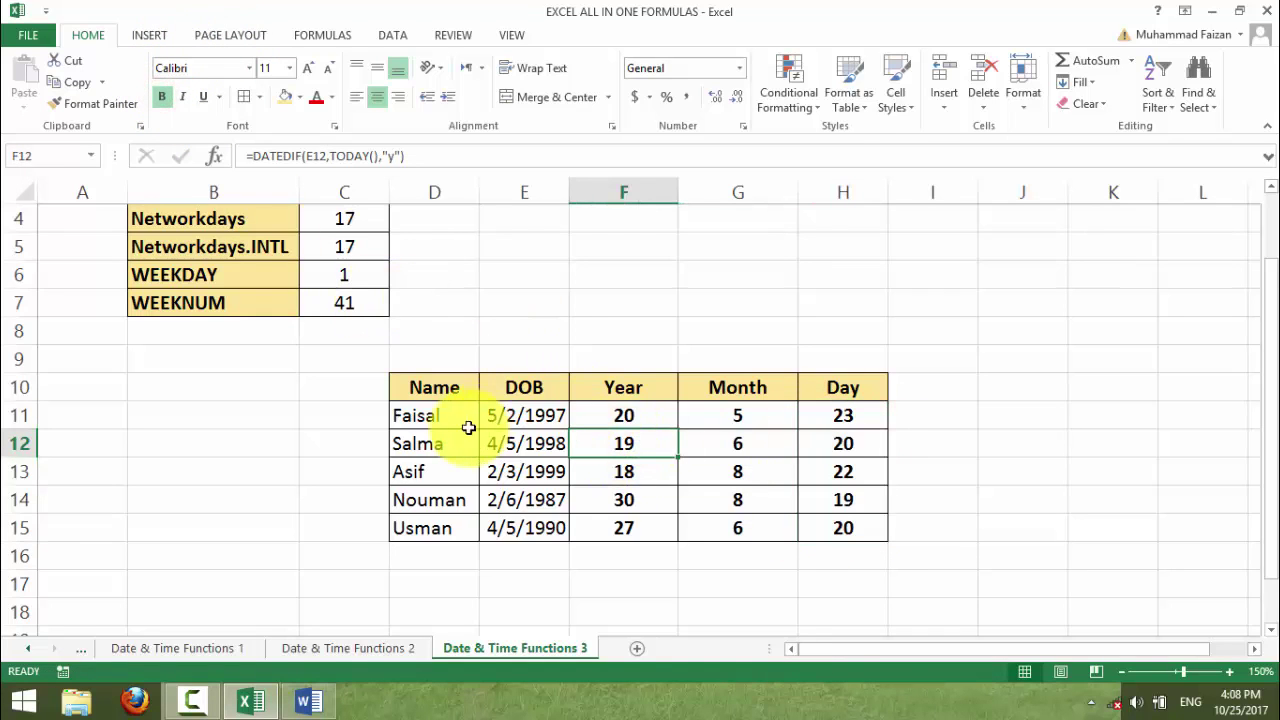
{"action": "left_click_drag", "start_coordinate": [440, 443], "coordinate": [600, 443]}
{"action": "left_click_drag", "start_coordinate": [446, 475], "coordinate": [620, 472]}
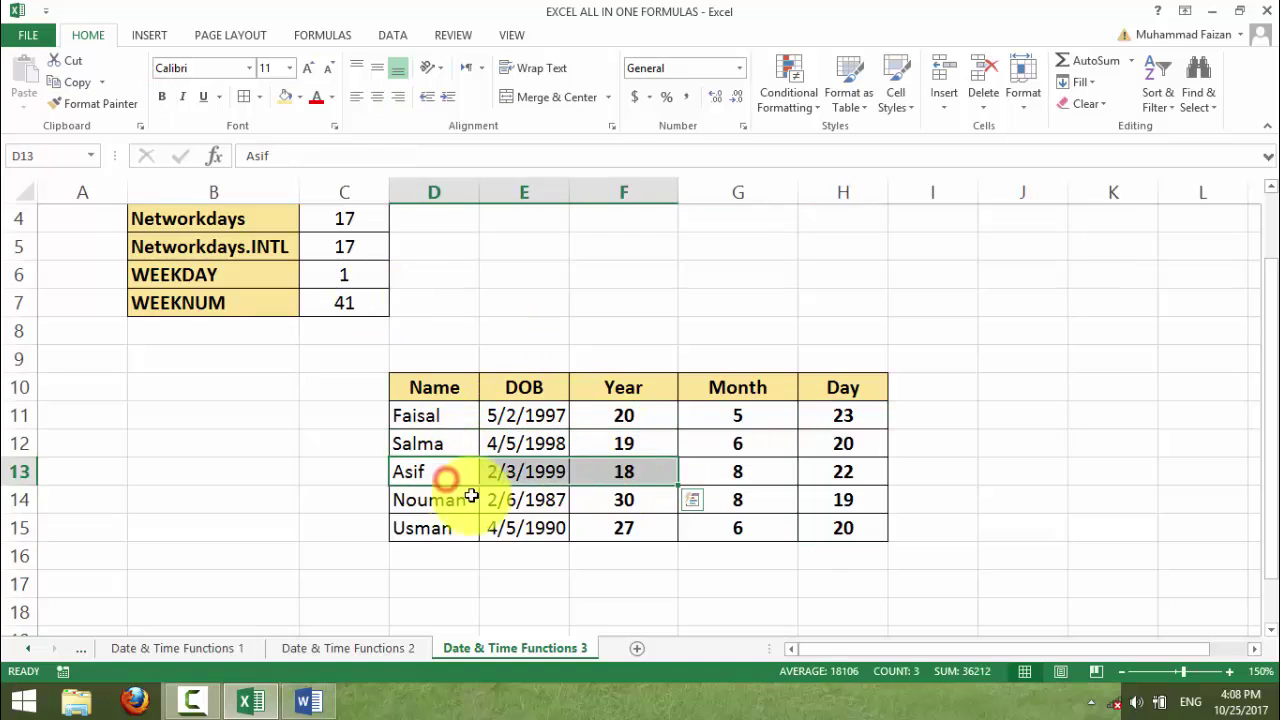
{"action": "left_click_drag", "start_coordinate": [471, 497], "coordinate": [564, 516]}
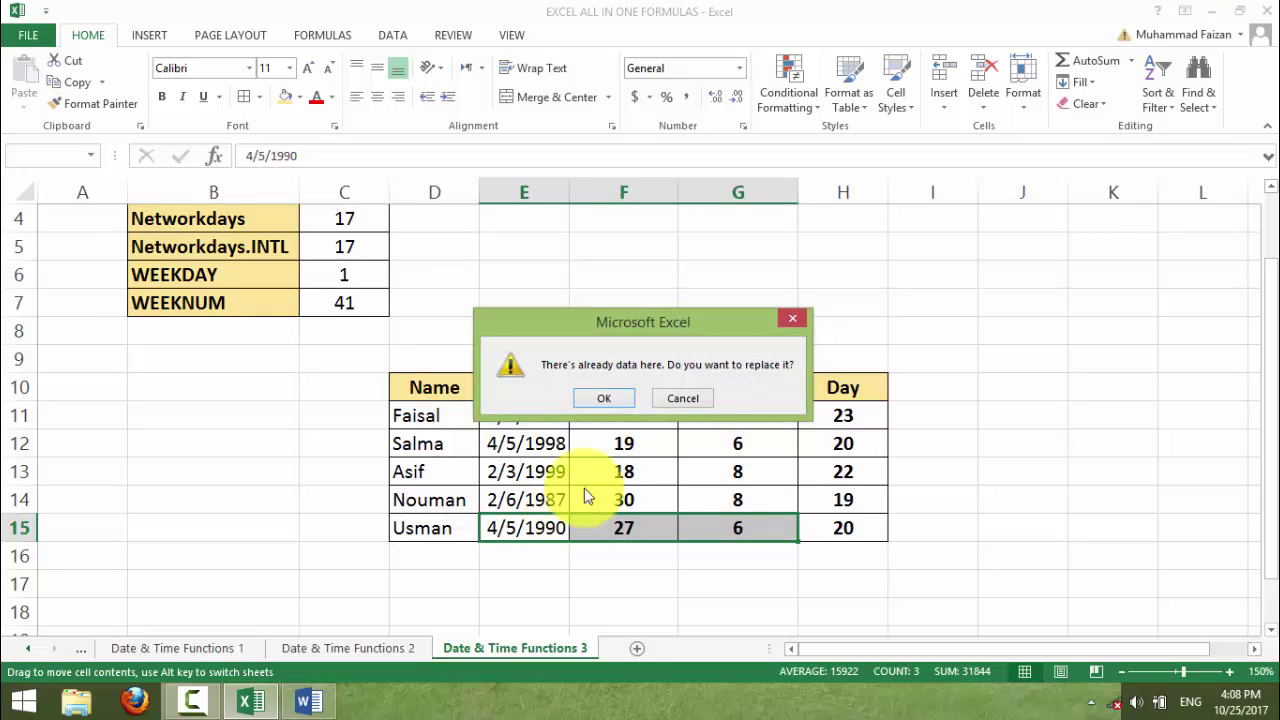
{"action": "left_click", "coordinate": [670, 399]}
{"action": "left_click", "coordinate": [555, 500]}
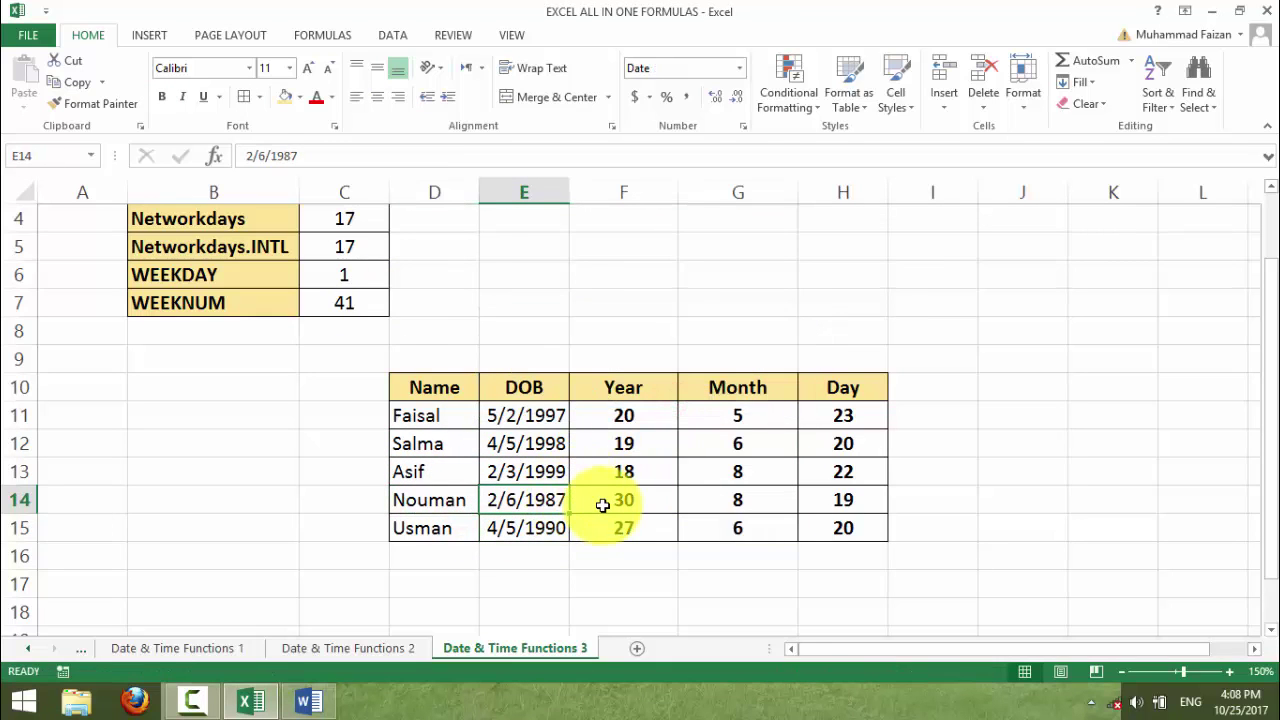
Merge E8:G8 into a 'Datedif Function' title with yellow fill and a border
{"action": "scroll", "coordinate": [337, 437], "scroll_direction": "up", "scroll_amount": 1}
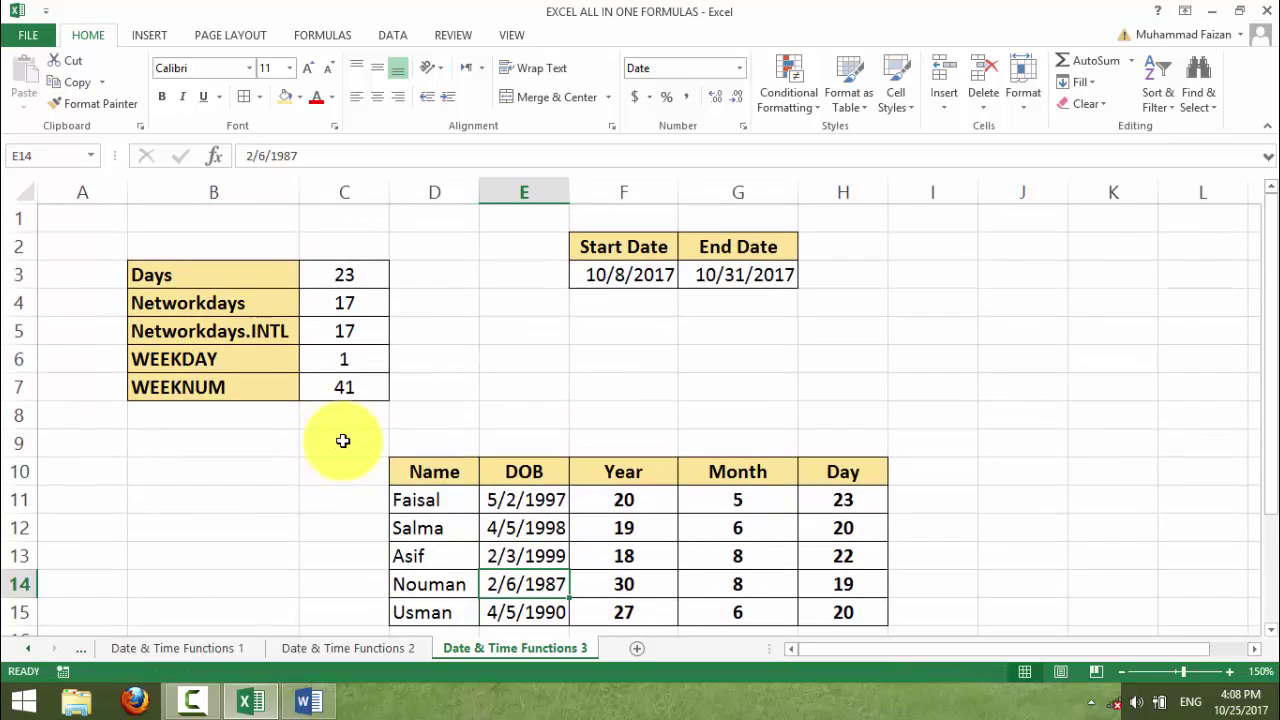
{"action": "left_click_drag", "start_coordinate": [540, 418], "coordinate": [740, 418]}
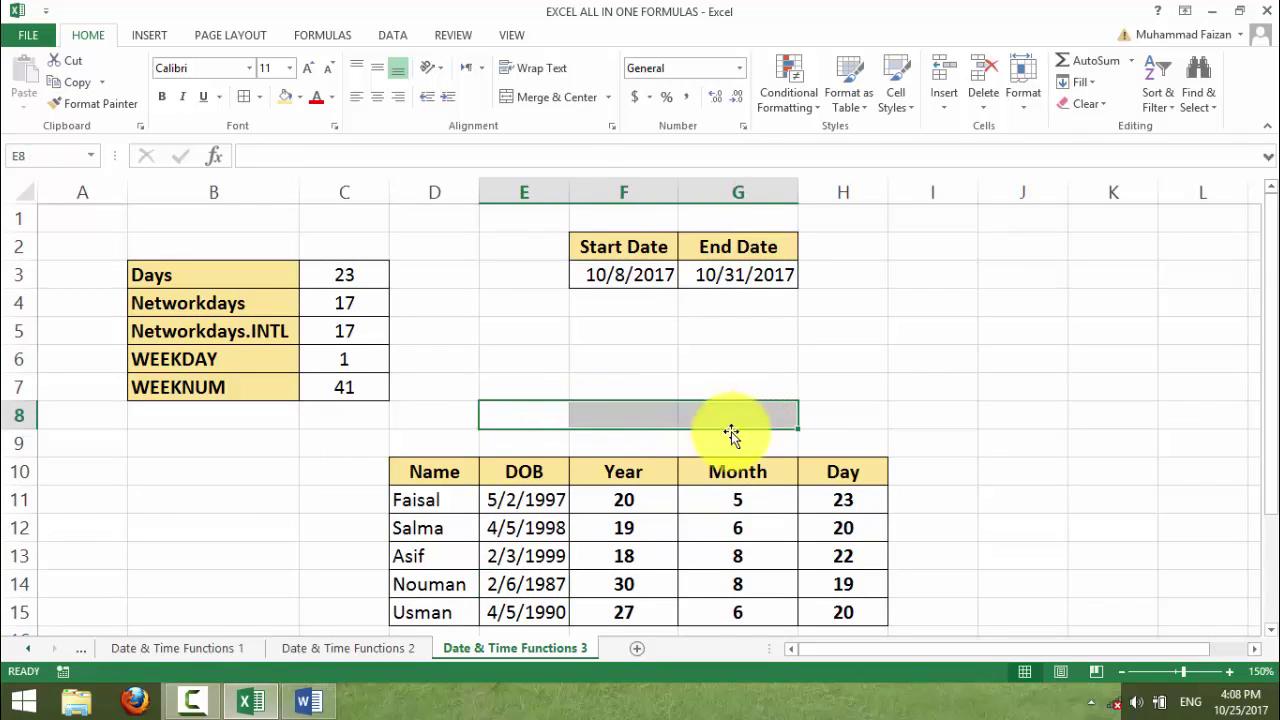
{"action": "left_click", "coordinate": [519, 96]}
{"action": "type", "text": "Datedif"}
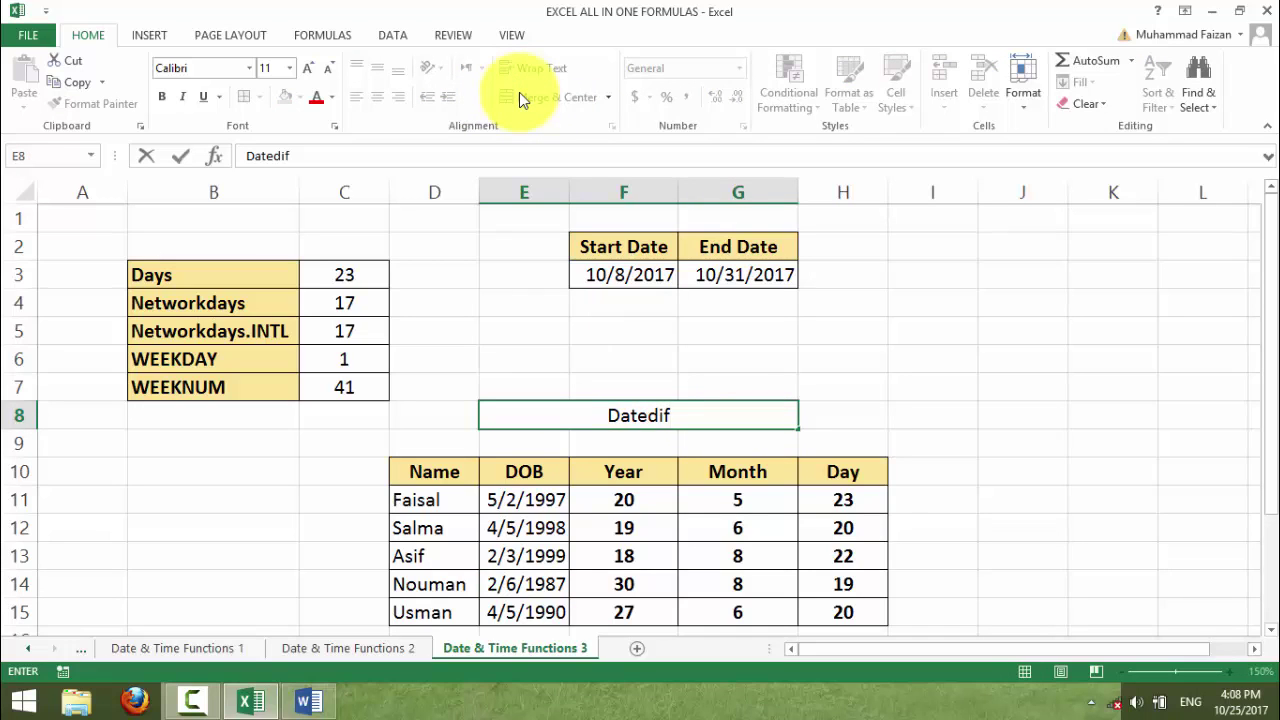
{"action": "type", "text": " Function"}
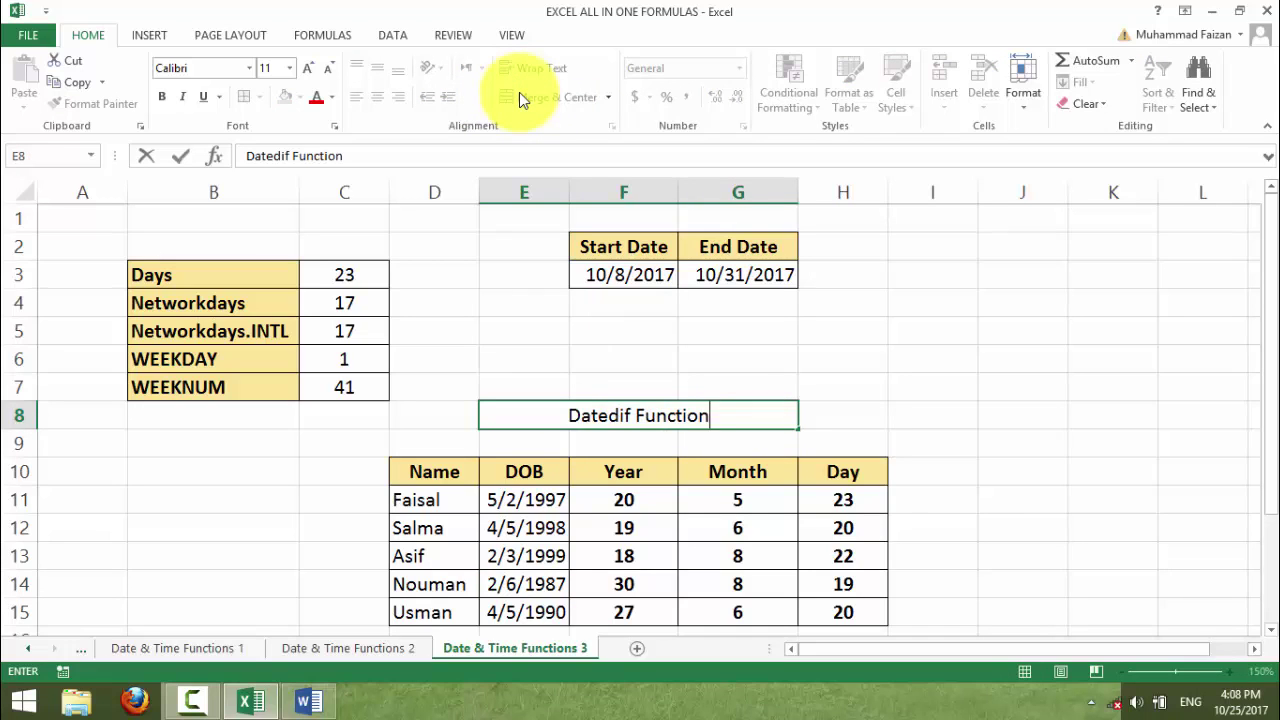
{"action": "key", "text": "Return"}
{"action": "left_click", "coordinate": [571, 414]}
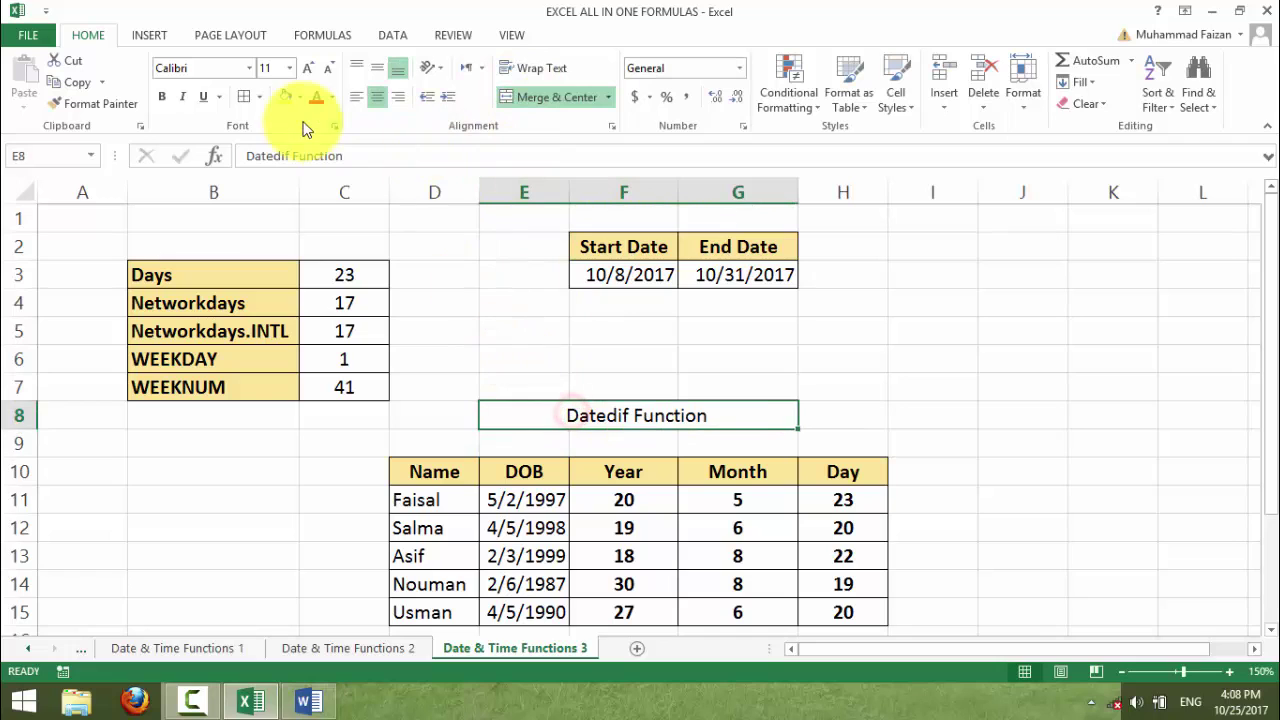
{"action": "left_click", "coordinate": [285, 96]}
{"action": "left_click", "coordinate": [243, 96]}
Select various cells and ranges around the tables, finishing on the Datedif Function title
{"action": "left_click", "coordinate": [580, 435]}
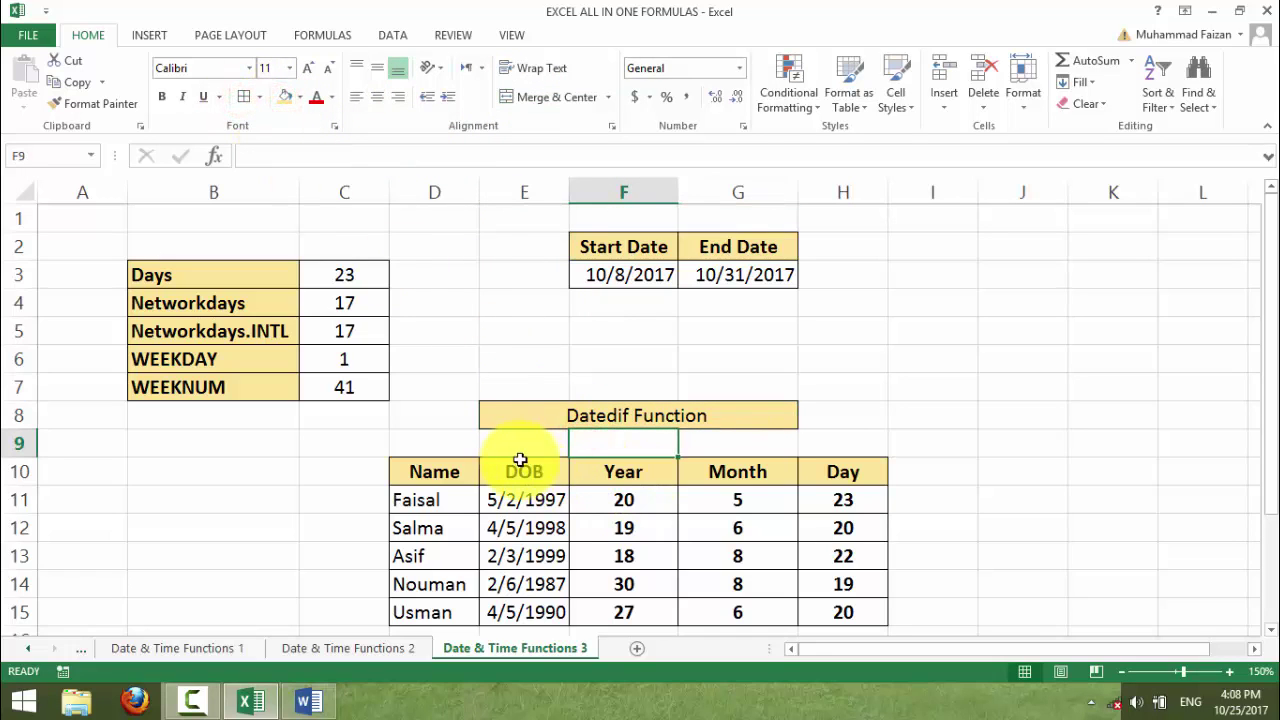
{"action": "left_click", "coordinate": [559, 516]}
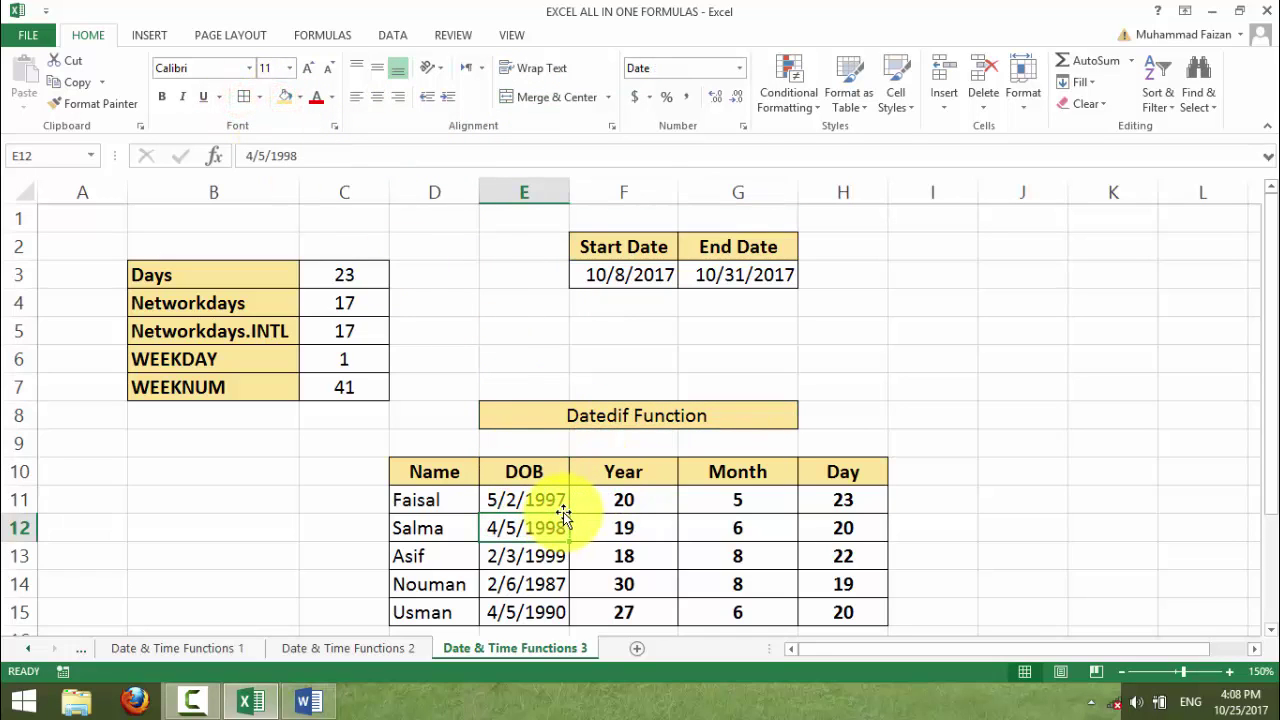
{"action": "left_click_drag", "start_coordinate": [134, 274], "coordinate": [912, 582]}
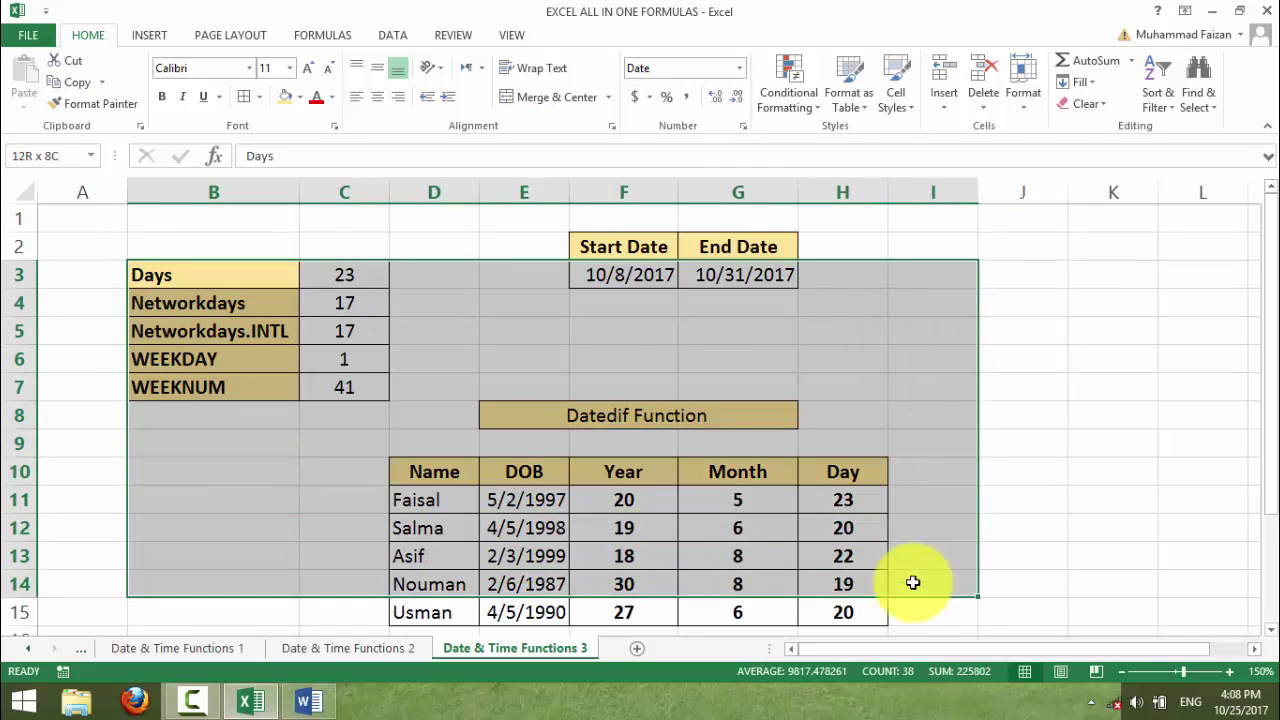
{"action": "left_click", "coordinate": [724, 466]}
{"action": "left_click", "coordinate": [991, 222]}
{"action": "left_click", "coordinate": [934, 340]}
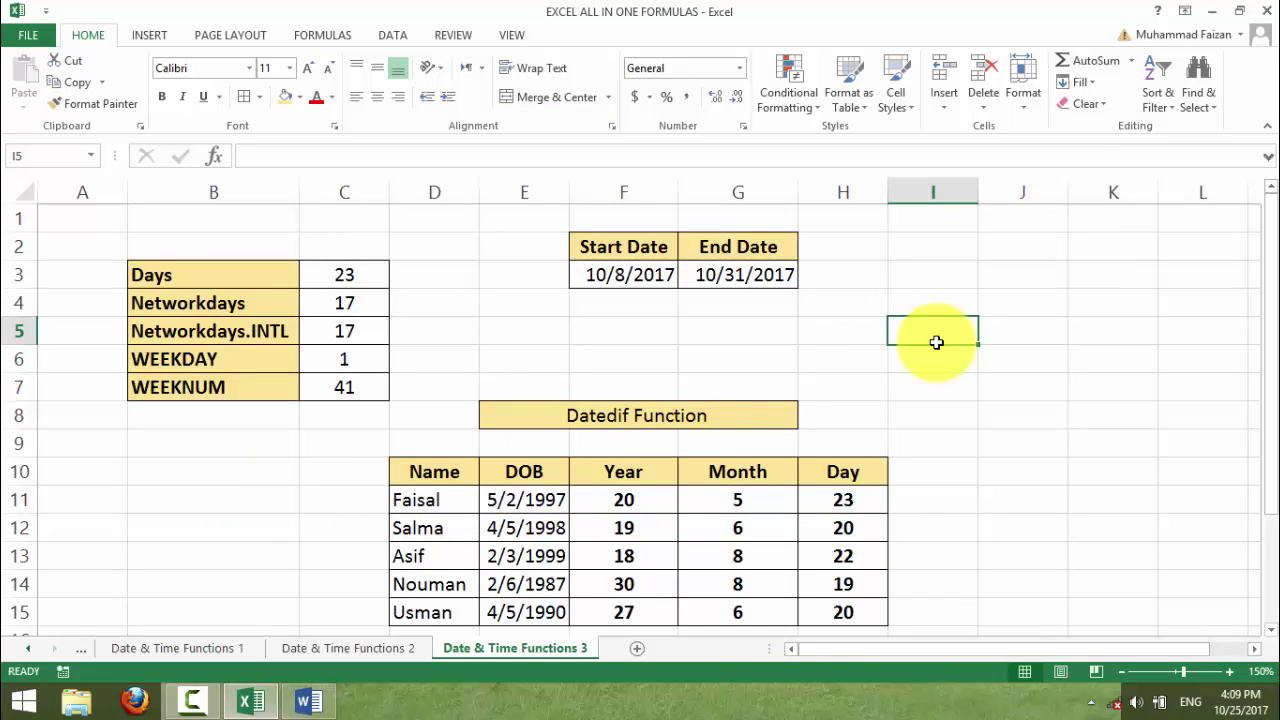
{"action": "left_click", "coordinate": [655, 415]}
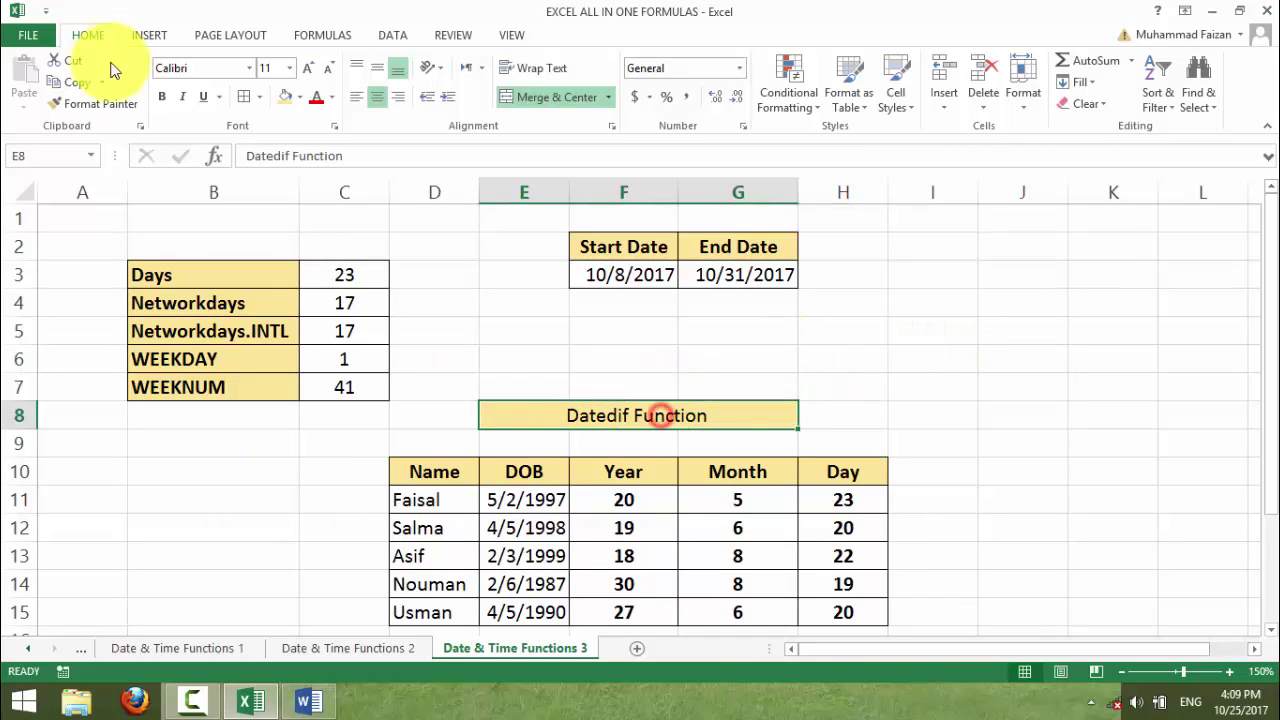